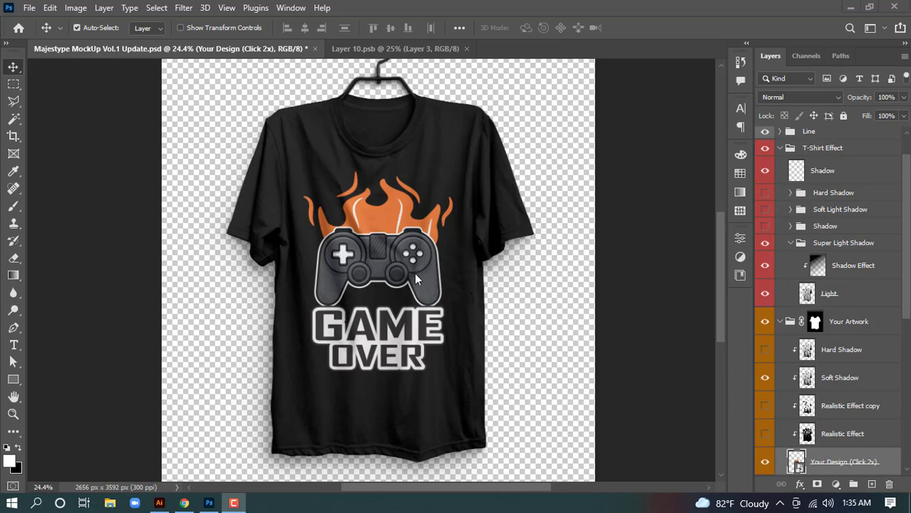
{"action": "scroll", "coordinate": [432, 270], "scroll_direction": "up", "scroll_amount": 1}
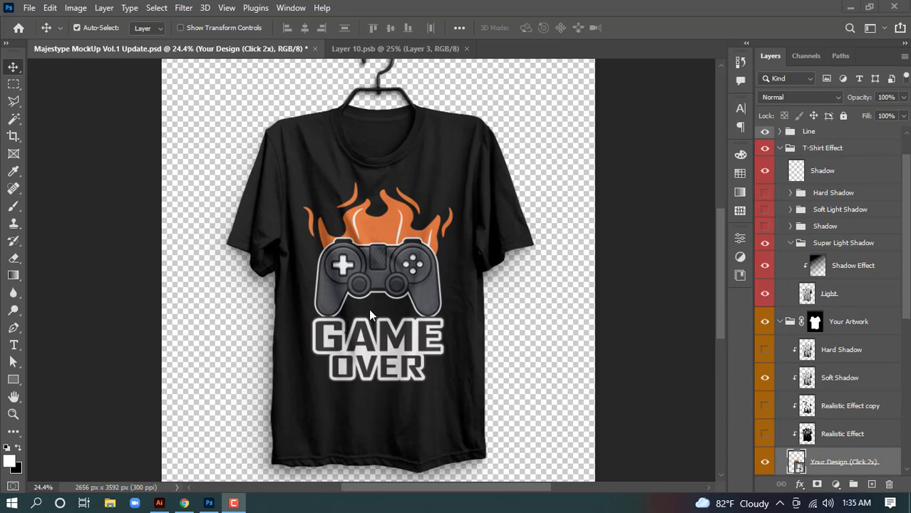
{"action": "left_click", "coordinate": [159, 503]}
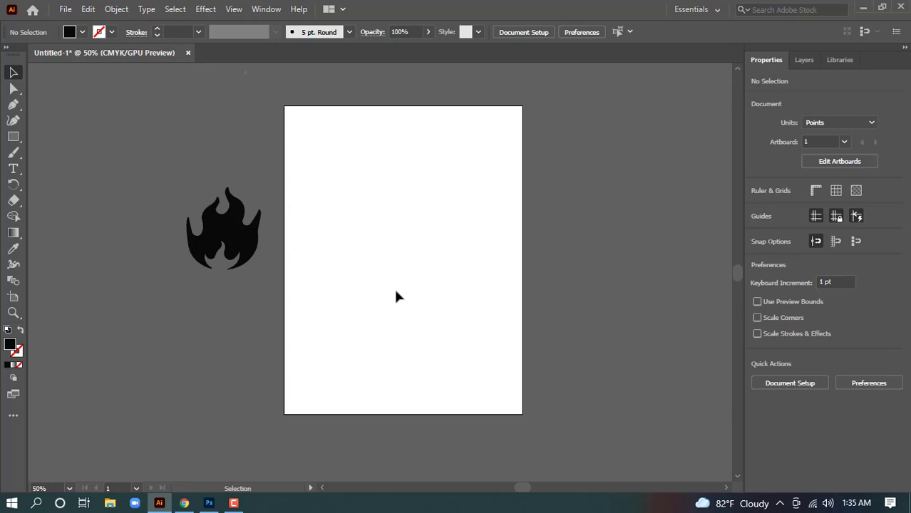
{"action": "left_click_drag", "start_coordinate": [239, 227], "coordinate": [282, 227]}
{"action": "key", "text": "ctrl+z"}
Switch to Chrome and examine the image results for "vector fire image" for suitable flame artwork
{"action": "key", "text": "alt+Tab"}
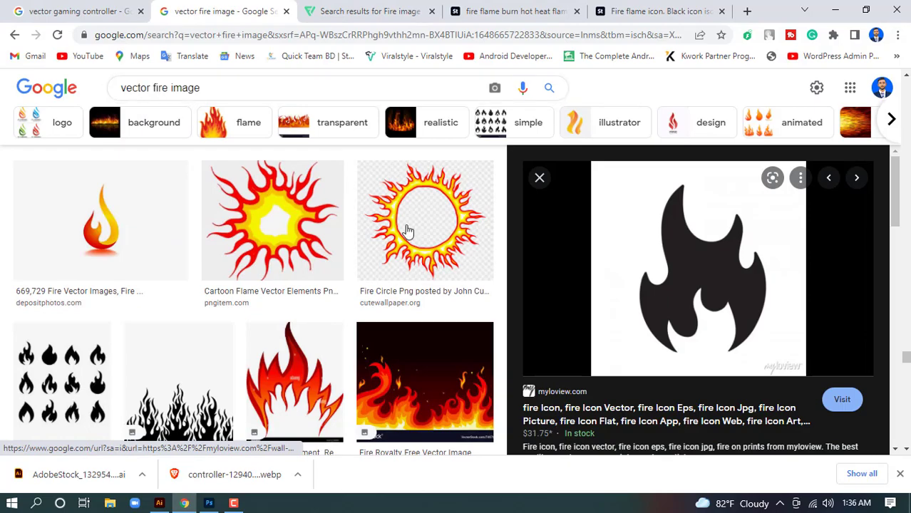
{"action": "scroll", "coordinate": [773, 306], "scroll_direction": "down", "scroll_amount": 5}
{"action": "scroll", "coordinate": [365, 330], "scroll_direction": "down", "scroll_amount": 10}
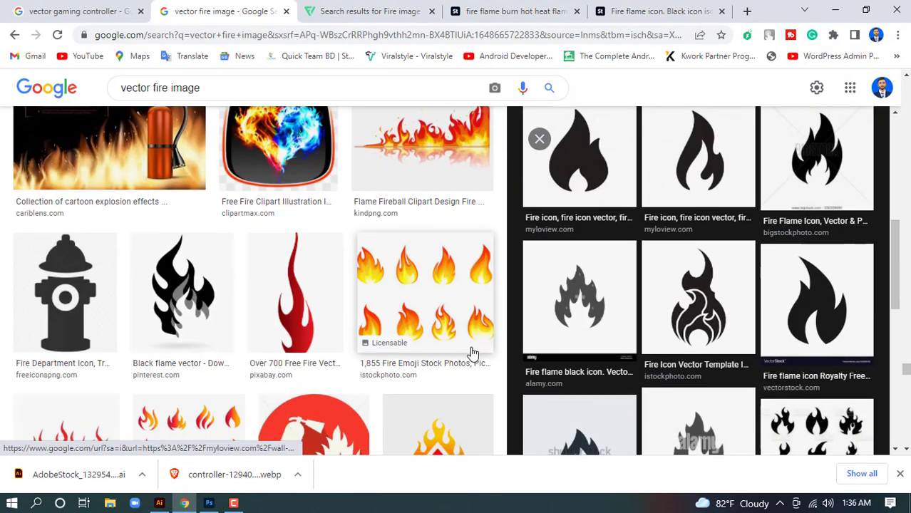
{"action": "scroll", "coordinate": [525, 319], "scroll_direction": "down", "scroll_amount": 5}
{"action": "scroll", "coordinate": [744, 297], "scroll_direction": "up", "scroll_amount": 5}
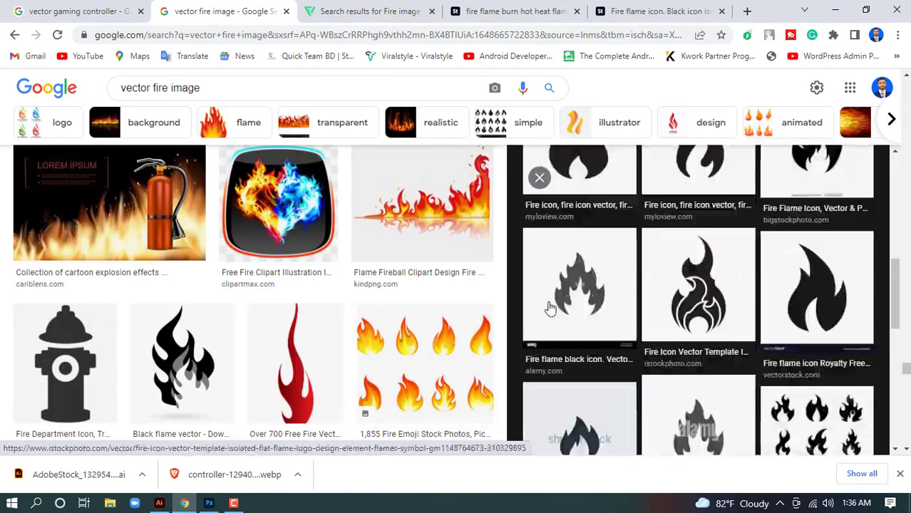
{"action": "scroll", "coordinate": [550, 308], "scroll_direction": "up", "scroll_amount": 3}
{"action": "scroll", "coordinate": [236, 357], "scroll_direction": "down", "scroll_amount": 4}
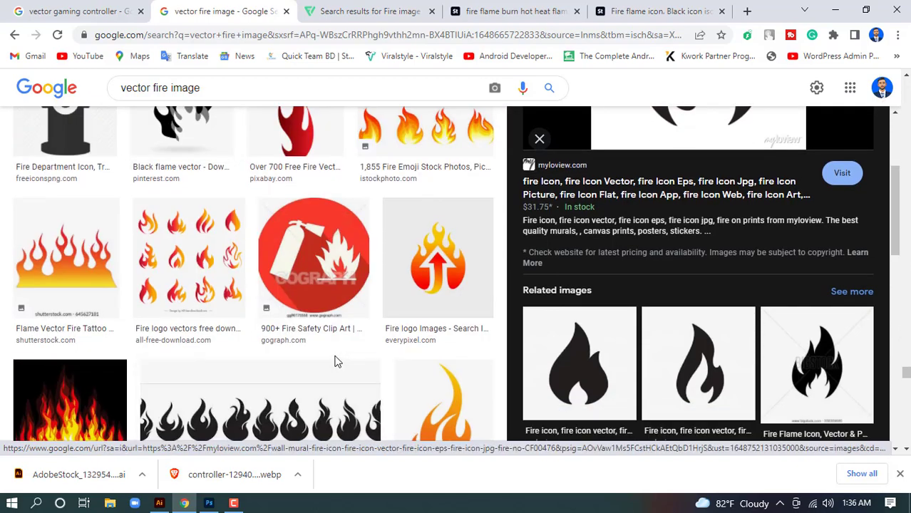
{"action": "scroll", "coordinate": [457, 257], "scroll_direction": "up", "scroll_amount": 2}
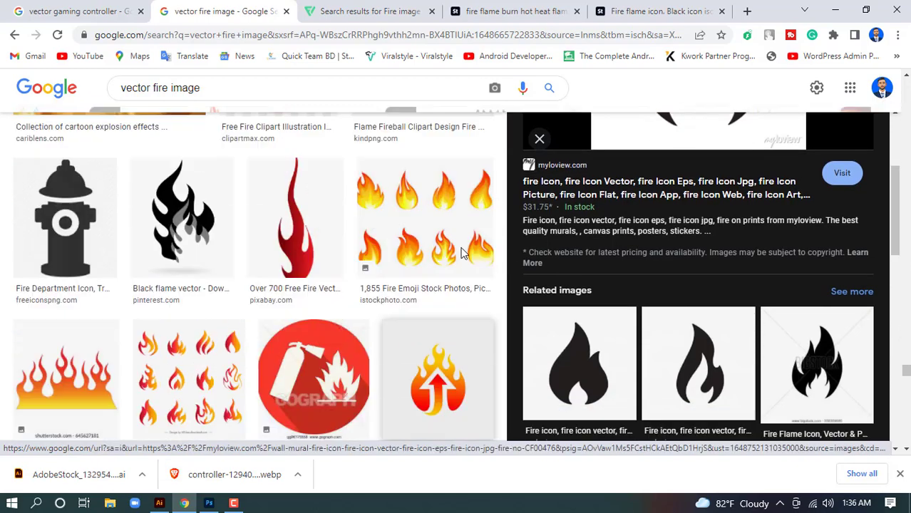
{"action": "scroll", "coordinate": [461, 254], "scroll_direction": "up", "scroll_amount": 2}
{"action": "scroll", "coordinate": [486, 285], "scroll_direction": "up", "scroll_amount": 3}
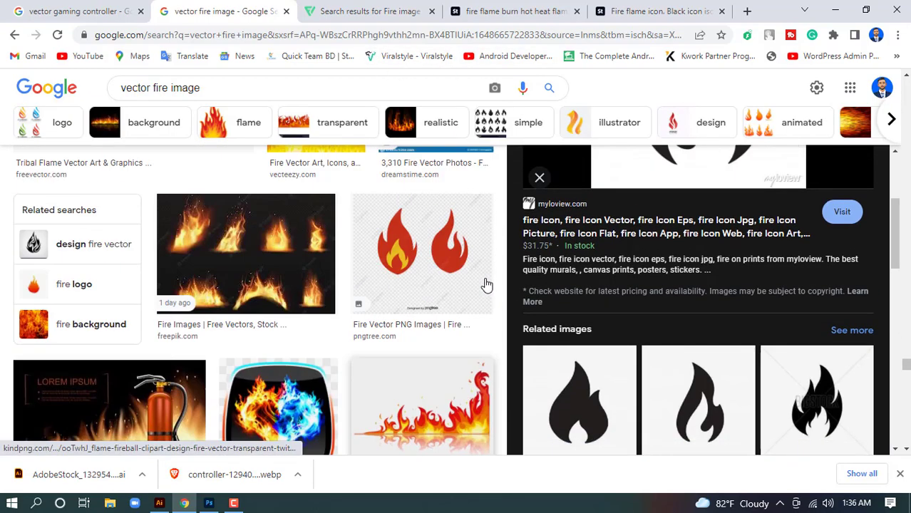
{"action": "scroll", "coordinate": [486, 285], "scroll_direction": "down", "scroll_amount": 5}
{"action": "scroll", "coordinate": [305, 210], "scroll_direction": "down", "scroll_amount": 5}
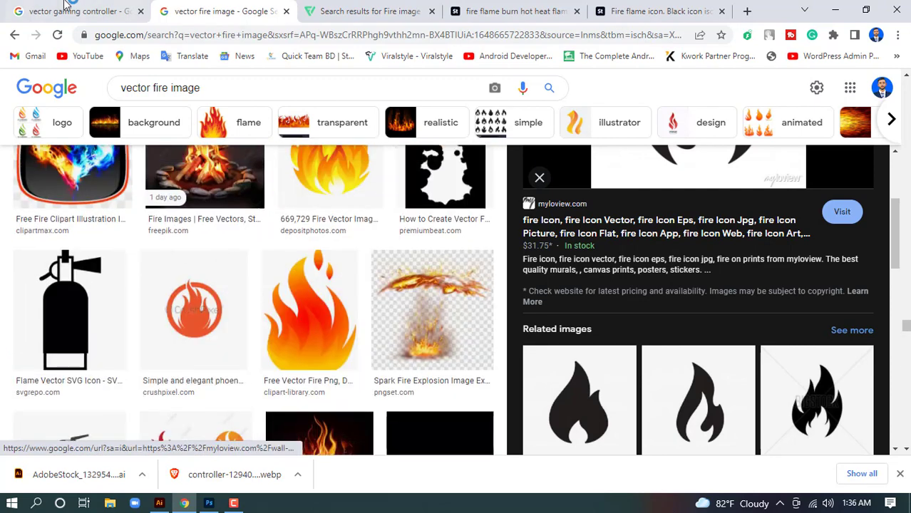
Copy the dark grey VectorStock game controller image from the open "vector gaming controller" image results
{"action": "left_click", "coordinate": [64, 5]}
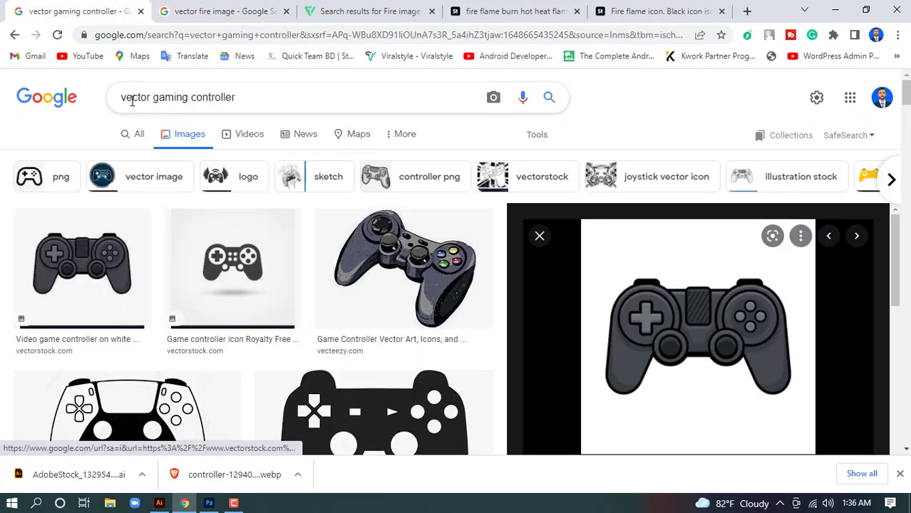
{"action": "triple_click", "coordinate": [252, 99]}
{"action": "left_click", "coordinate": [246, 105]}
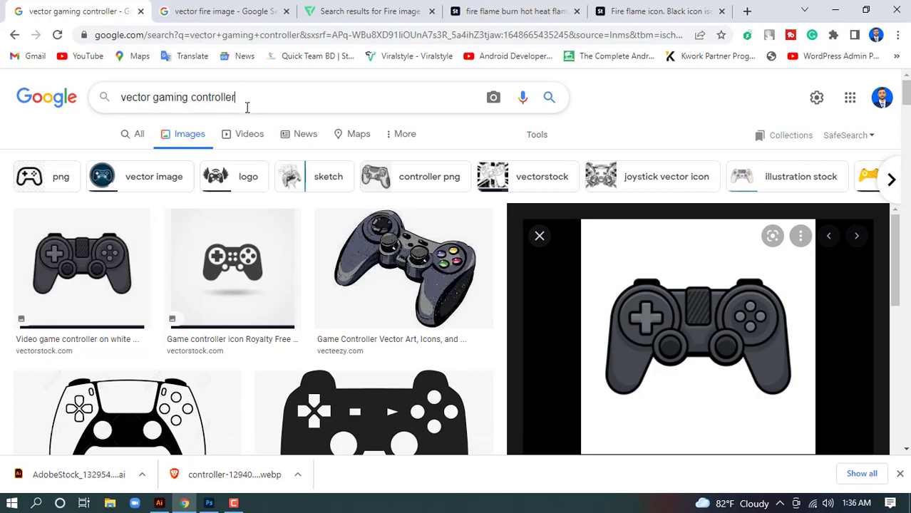
{"action": "scroll", "coordinate": [405, 228], "scroll_direction": "down", "scroll_amount": 4}
{"action": "scroll", "coordinate": [404, 234], "scroll_direction": "down", "scroll_amount": 3}
{"action": "scroll", "coordinate": [663, 325], "scroll_direction": "down", "scroll_amount": 4}
{"action": "scroll", "coordinate": [709, 346], "scroll_direction": "up", "scroll_amount": 4}
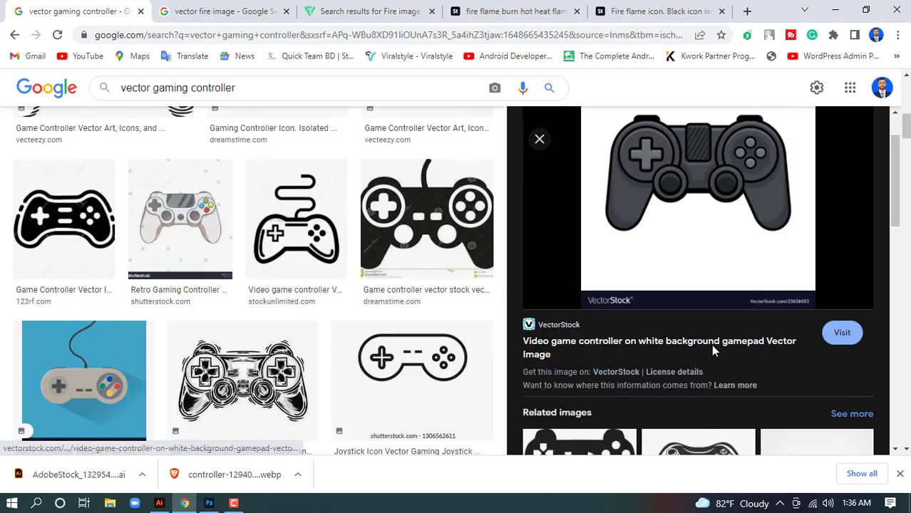
{"action": "right_click", "coordinate": [713, 238]}
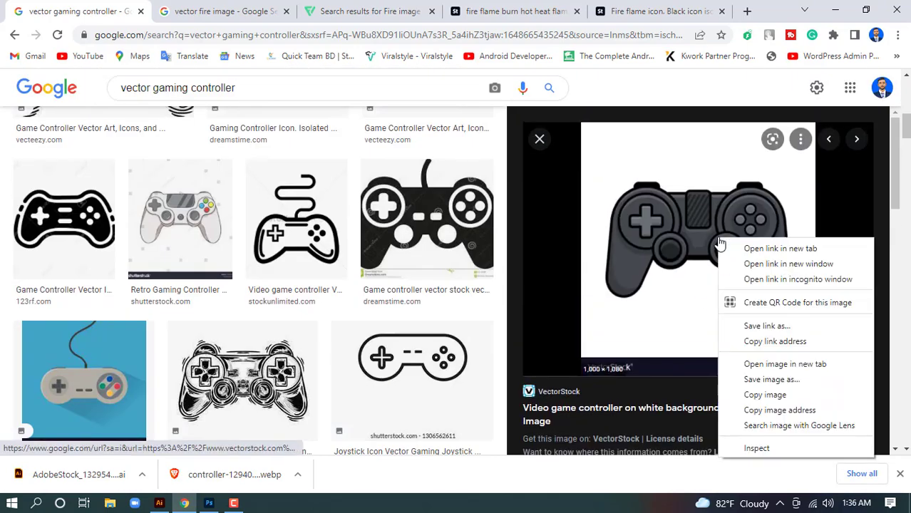
{"action": "left_click", "coordinate": [765, 396]}
Switch to Illustrator and paste the copied controller image into the document with the flame shape
{"action": "left_click", "coordinate": [159, 503]}
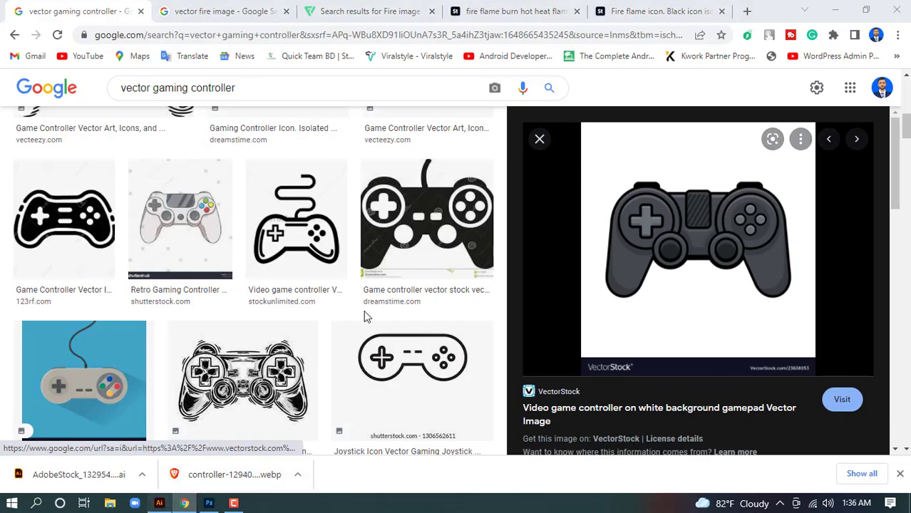
{"action": "left_click", "coordinate": [391, 306]}
{"action": "key", "text": "ctrl+v"}
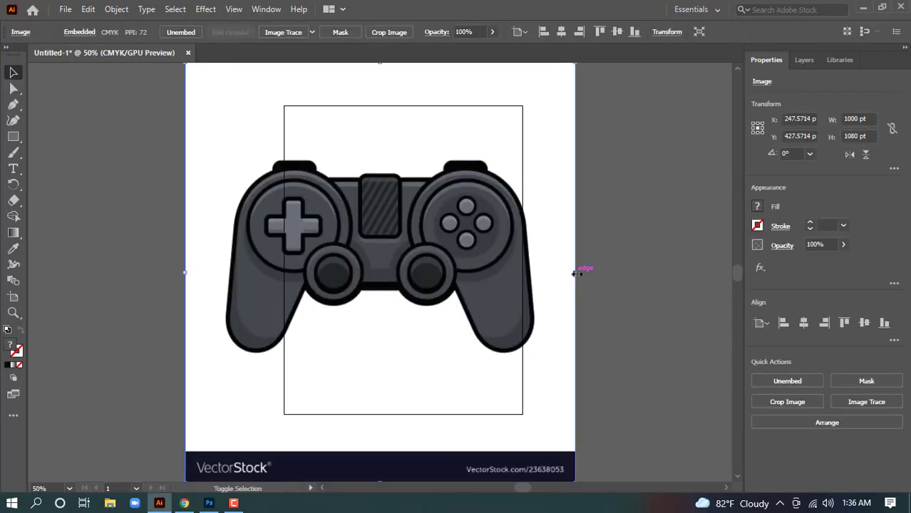
Scale the controller image down to about 584 by 631 pt and place it against the artboard's right edge
{"action": "left_click_drag", "start_coordinate": [575, 271], "coordinate": [420, 267]}
{"action": "left_click_drag", "start_coordinate": [321, 285], "coordinate": [622, 272]}
{"action": "left_click_drag", "start_coordinate": [294, 251], "coordinate": [254, 266]}
{"action": "scroll", "coordinate": [555, 285], "scroll_direction": "right", "scroll_amount": 2}
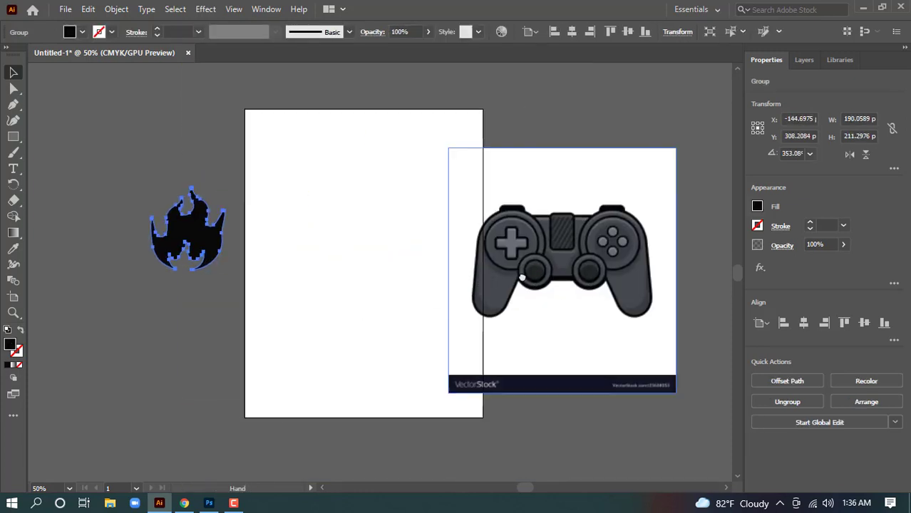
{"action": "left_click_drag", "start_coordinate": [555, 285], "coordinate": [568, 284]}
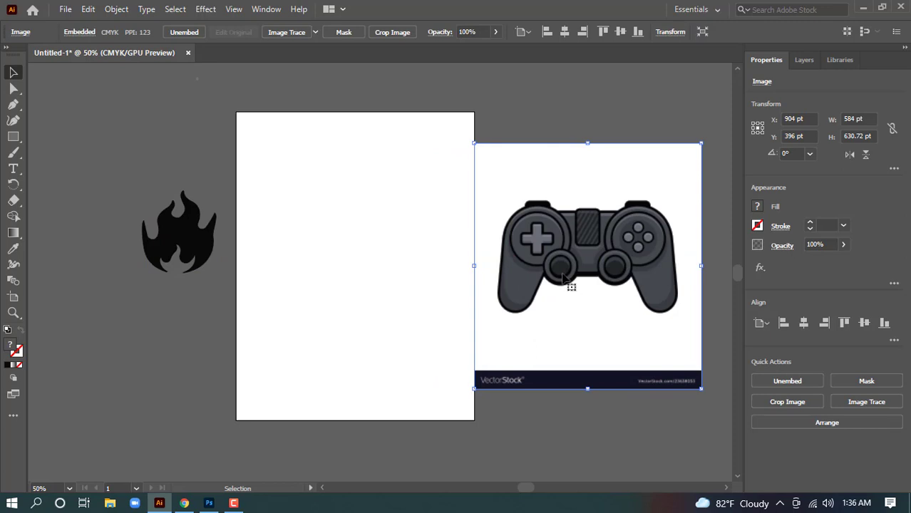
Move the flame shape higher on the artboard's left side and set the controller image slightly clear of its right edge
{"action": "left_click_drag", "start_coordinate": [597, 247], "coordinate": [111, 361]}
{"action": "left_click_drag", "start_coordinate": [188, 235], "coordinate": [183, 205]}
{"action": "left_click_drag", "start_coordinate": [161, 295], "coordinate": [200, 257]}
{"action": "left_click_drag", "start_coordinate": [394, 262], "coordinate": [450, 257]}
{"action": "left_click_drag", "start_coordinate": [246, 321], "coordinate": [650, 241]}
Draw a 612 by 792 pt rectangle that covers the whole artboard
{"action": "left_click", "coordinate": [13, 136]}
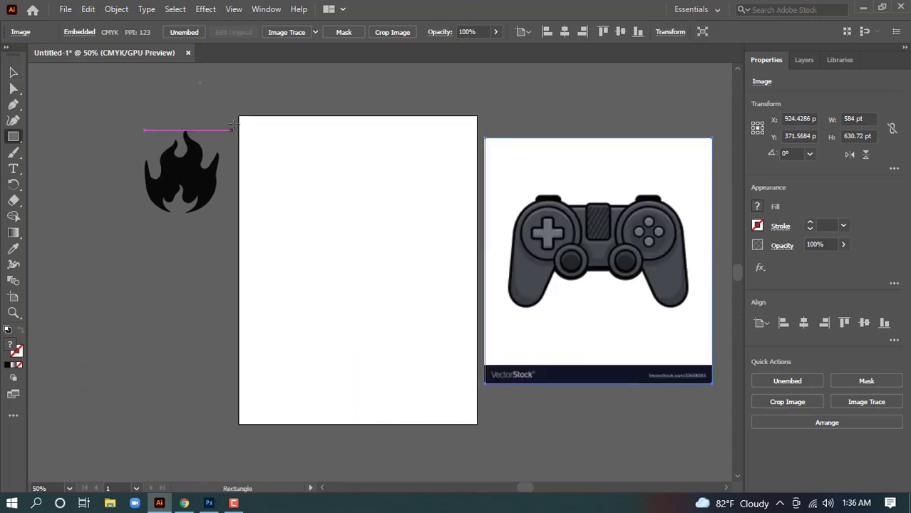
{"action": "left_click_drag", "start_coordinate": [239, 117], "coordinate": [478, 425]}
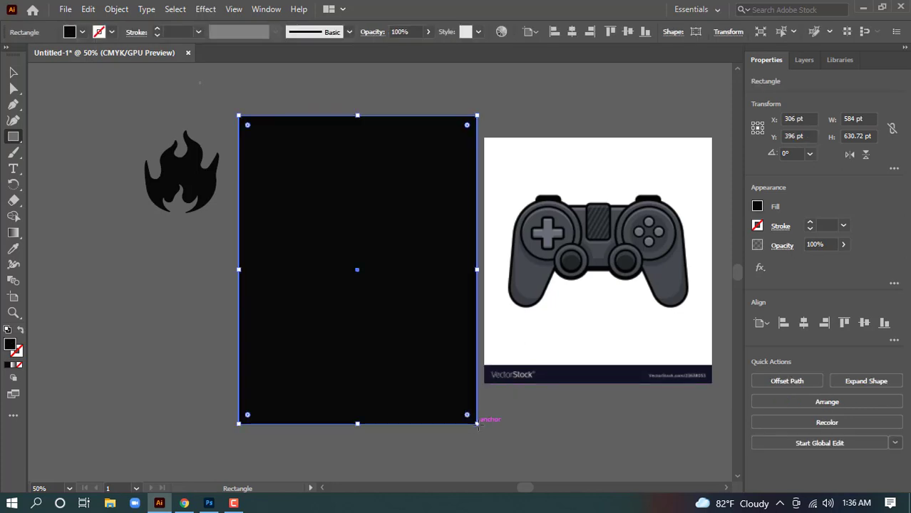
{"action": "left_click", "coordinate": [12, 73]}
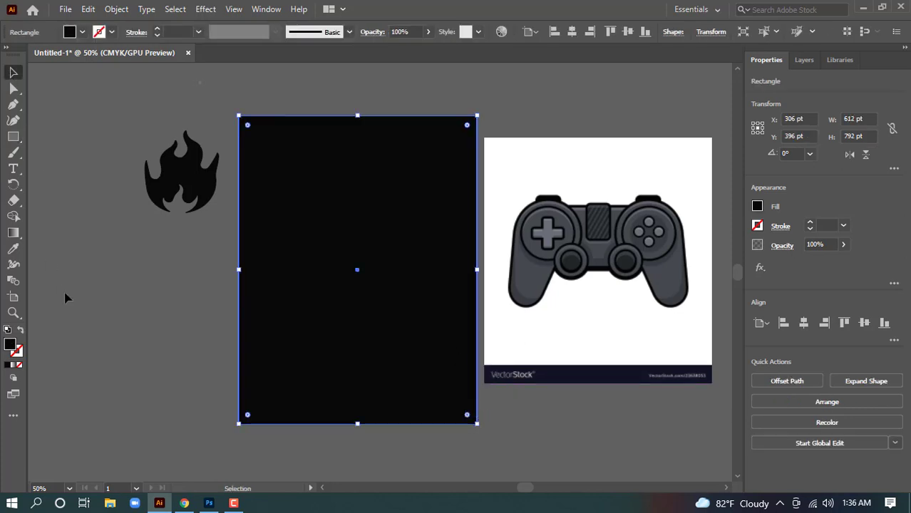
Set the artboard rectangle's fill to the dark grey #111111
{"action": "double_click", "coordinate": [12, 347]}
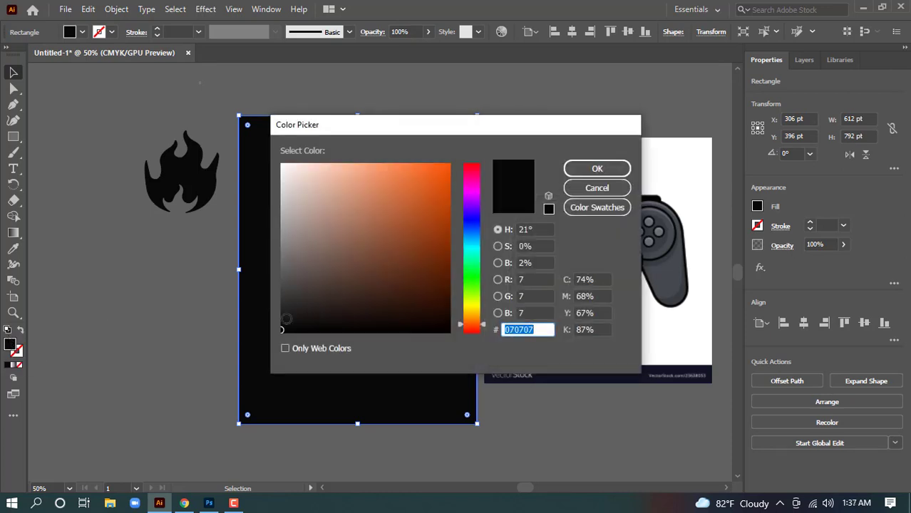
{"action": "left_click", "coordinate": [282, 322]}
{"action": "left_click", "coordinate": [597, 169]}
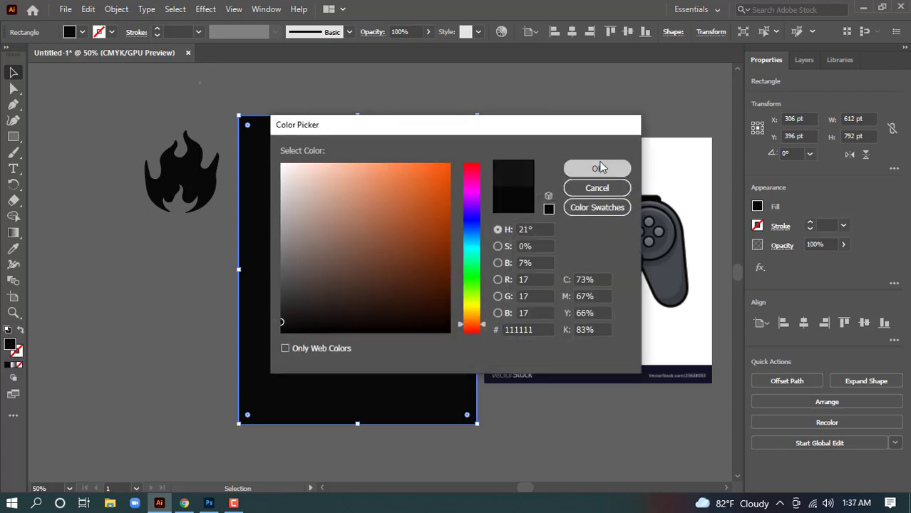
{"action": "left_click", "coordinate": [405, 89]}
Move the background rectangle below the image and the flame group in Layer 1, and lock it
{"action": "left_click", "coordinate": [385, 202]}
{"action": "left_click", "coordinate": [808, 60]}
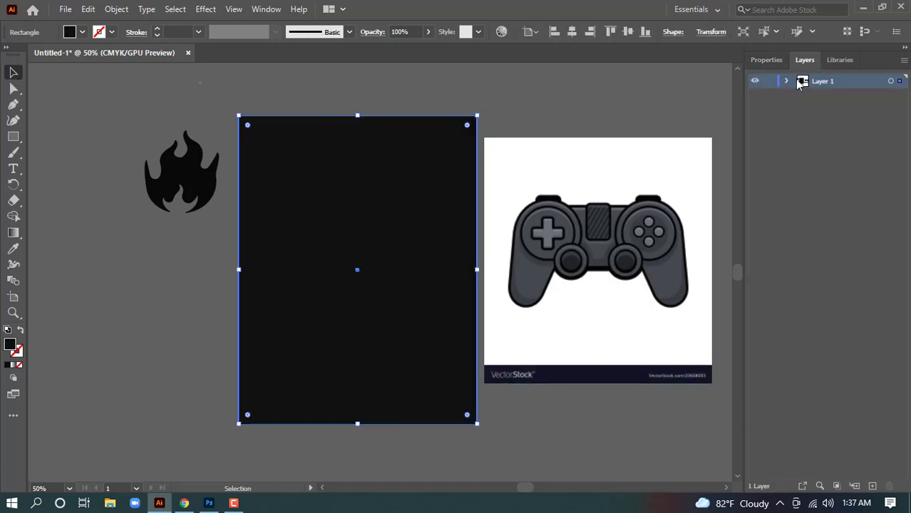
{"action": "left_click", "coordinate": [786, 81]}
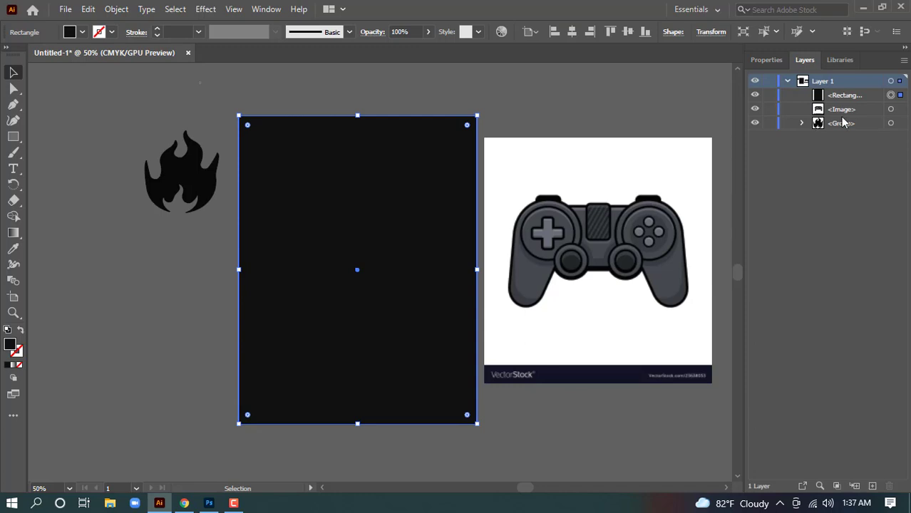
{"action": "left_click_drag", "start_coordinate": [842, 95], "coordinate": [843, 131]}
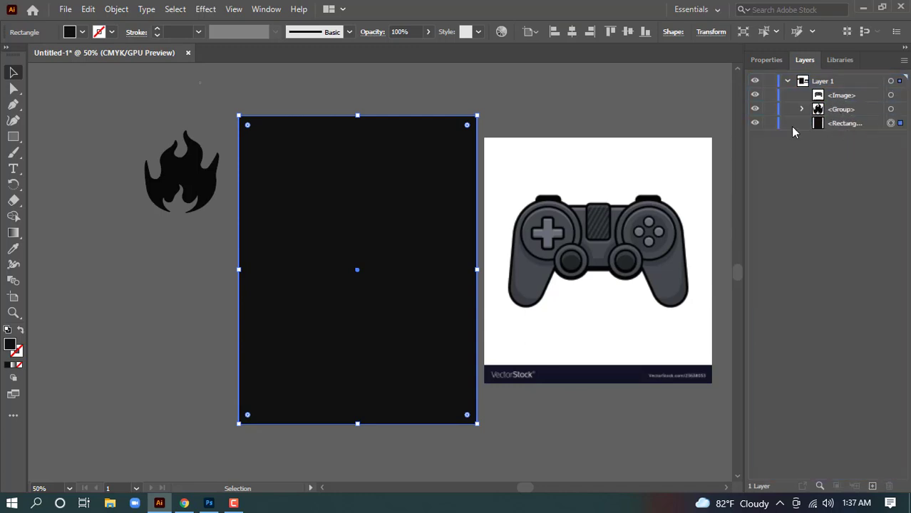
{"action": "left_click", "coordinate": [769, 124]}
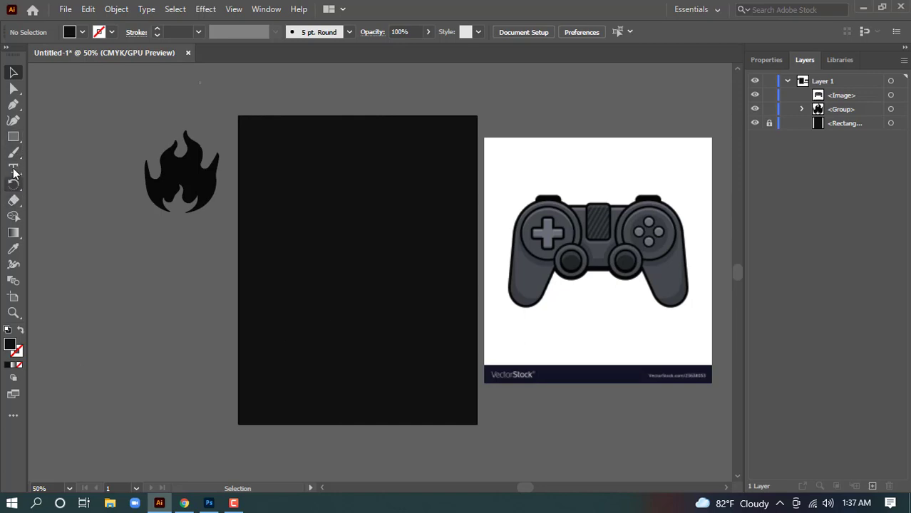
Draw a vertical line near the artboard's centre, extending past both ends, and give it a 4 pt stroke
{"action": "right_click", "coordinate": [13, 136]}
{"action": "left_click", "coordinate": [62, 202]}
{"action": "left_click_drag", "start_coordinate": [350, 89], "coordinate": [364, 474]}
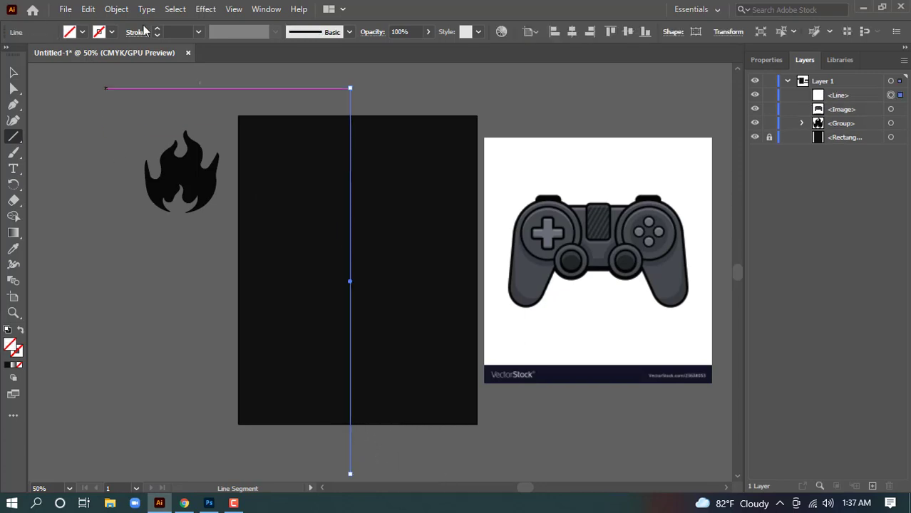
{"action": "left_click", "coordinate": [198, 31]}
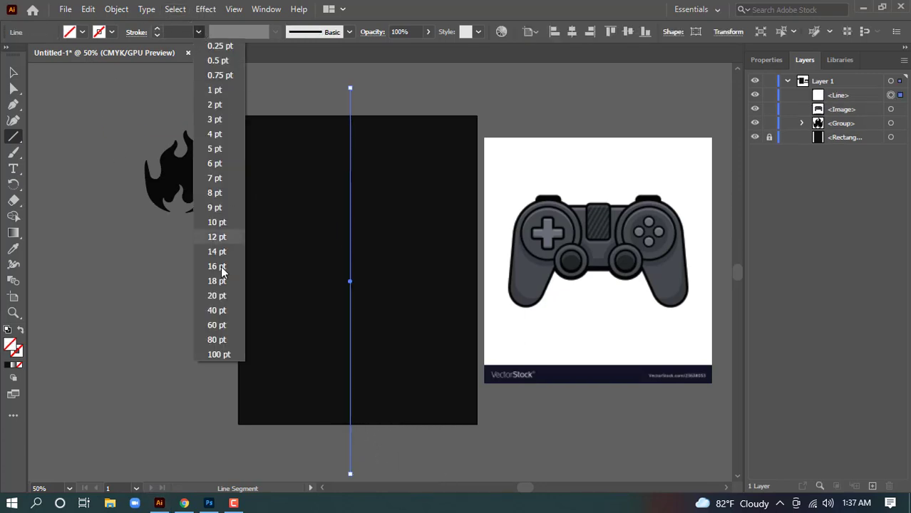
{"action": "left_click", "coordinate": [214, 134]}
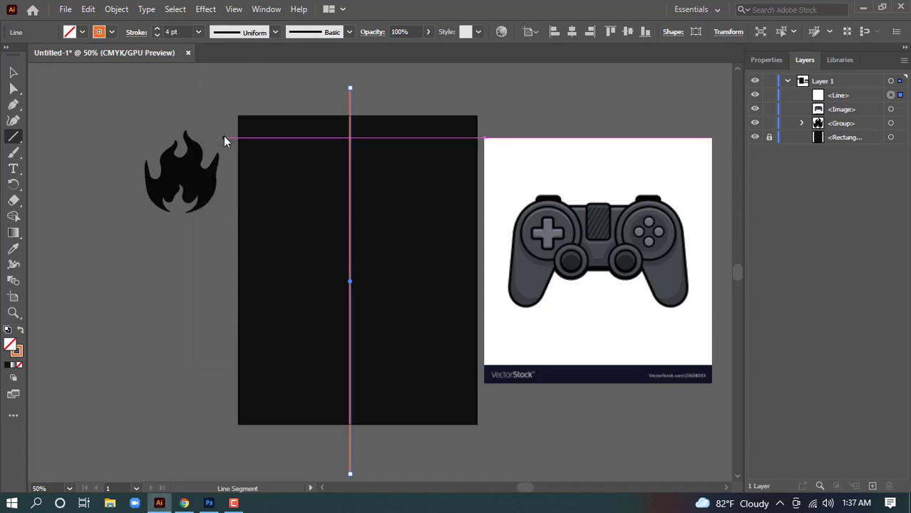
{"action": "left_click", "coordinate": [13, 76]}
{"action": "left_click", "coordinate": [377, 81]}
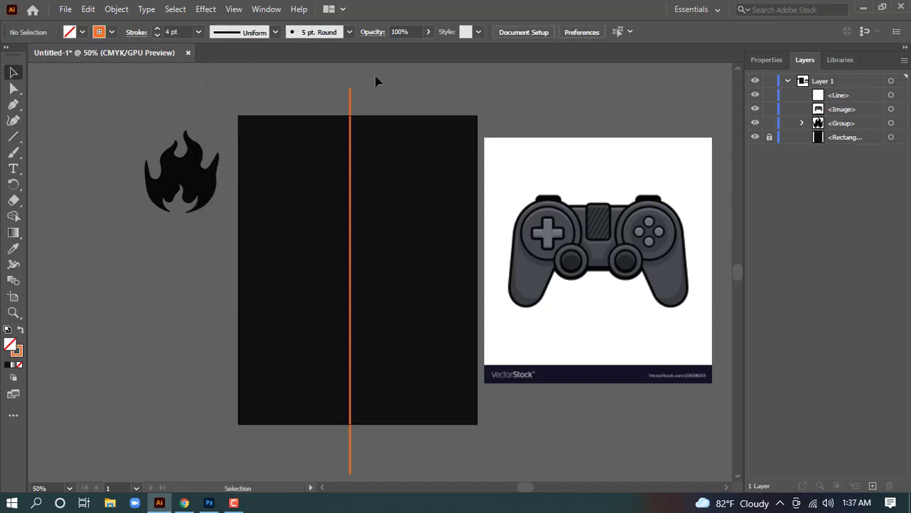
Switch to Photoshop to look at the Game Over T-shirt mockup, and return to the Illustrator document
{"action": "left_click_drag", "start_coordinate": [322, 105], "coordinate": [325, 102]}
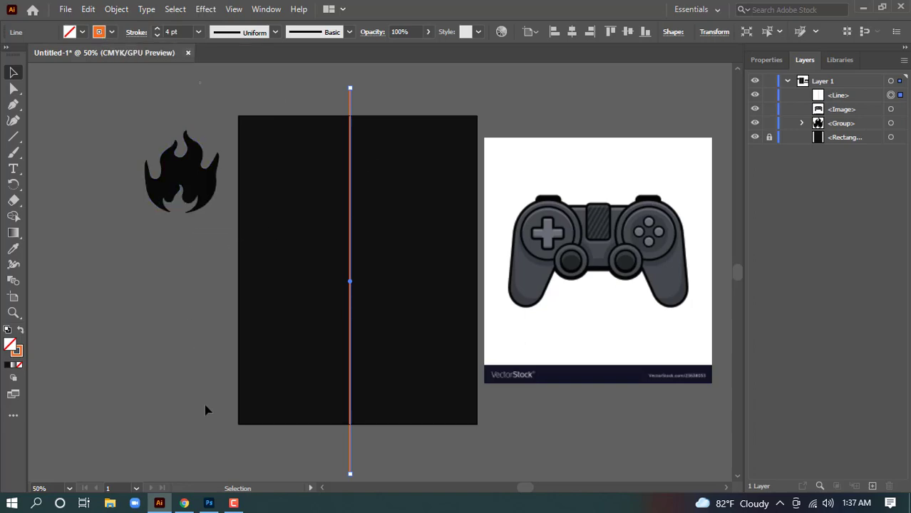
{"action": "left_click", "coordinate": [209, 503]}
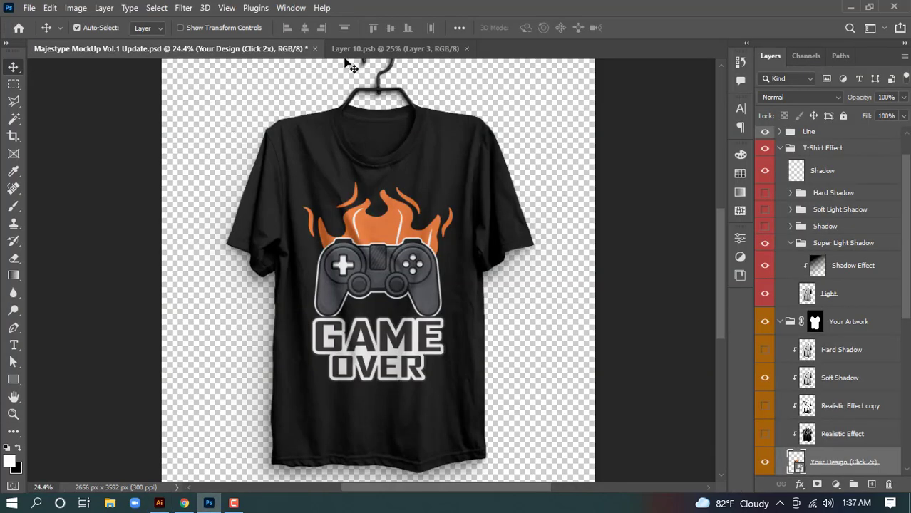
{"action": "left_click", "coordinate": [159, 504]}
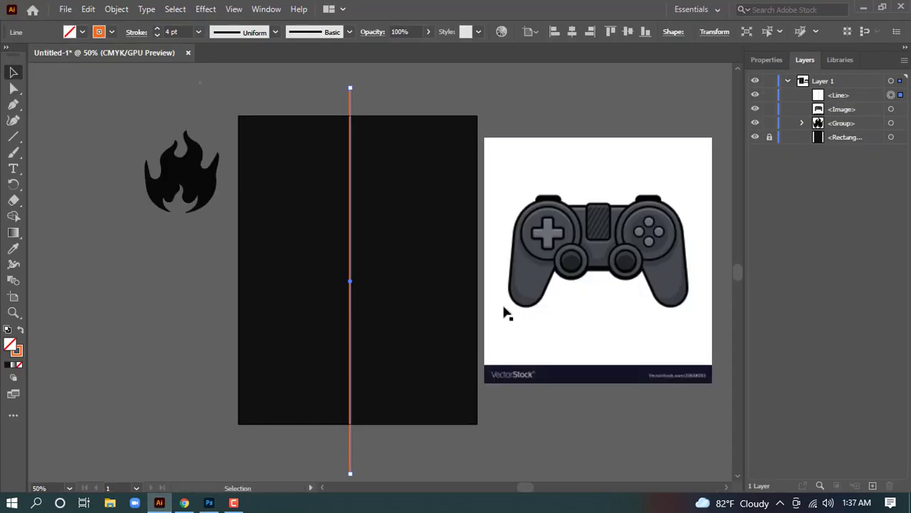
{"action": "left_click", "coordinate": [331, 86]}
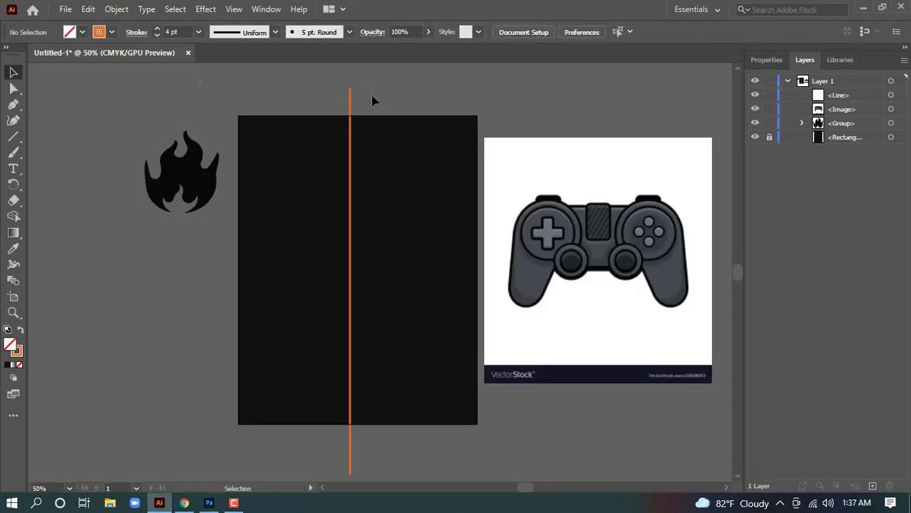
{"action": "key", "text": "ctrl+z"}
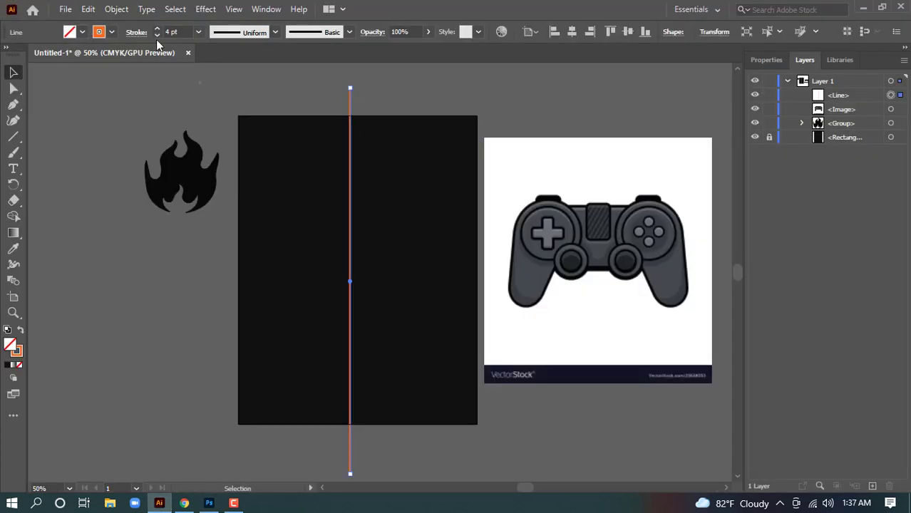
Centre the vertical line horizontally on the artboard and lock it in Layer 1
{"action": "left_click", "coordinate": [570, 36]}
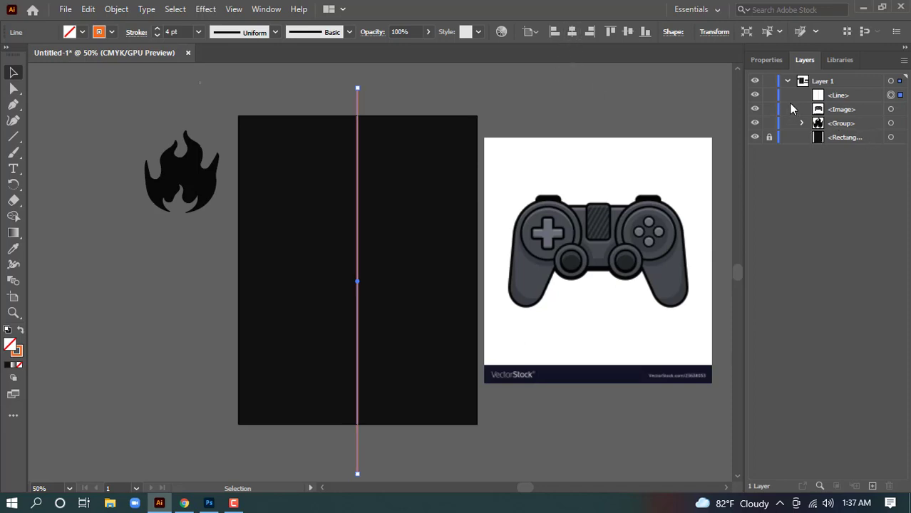
{"action": "left_click", "coordinate": [768, 95]}
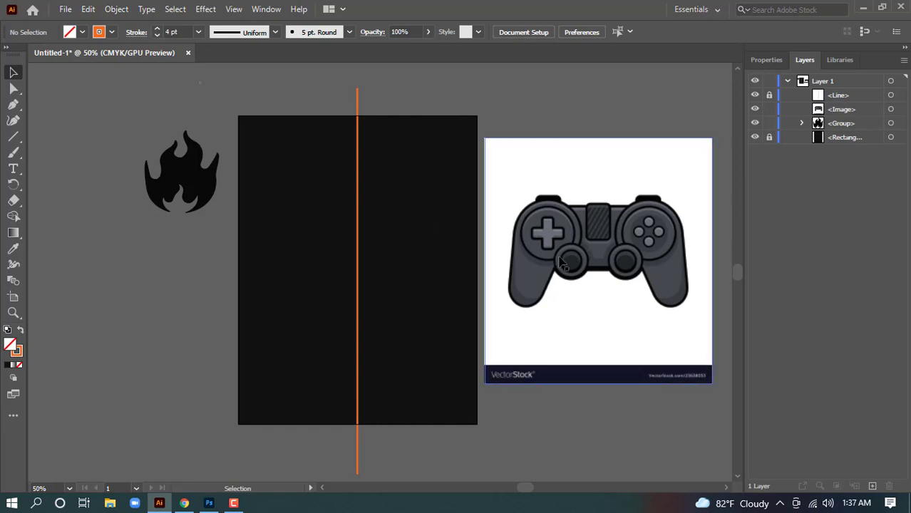
Reposition the controller image beside the artboard, leaving a small gap between them
{"action": "left_click_drag", "start_coordinate": [562, 264], "coordinate": [532, 264]}
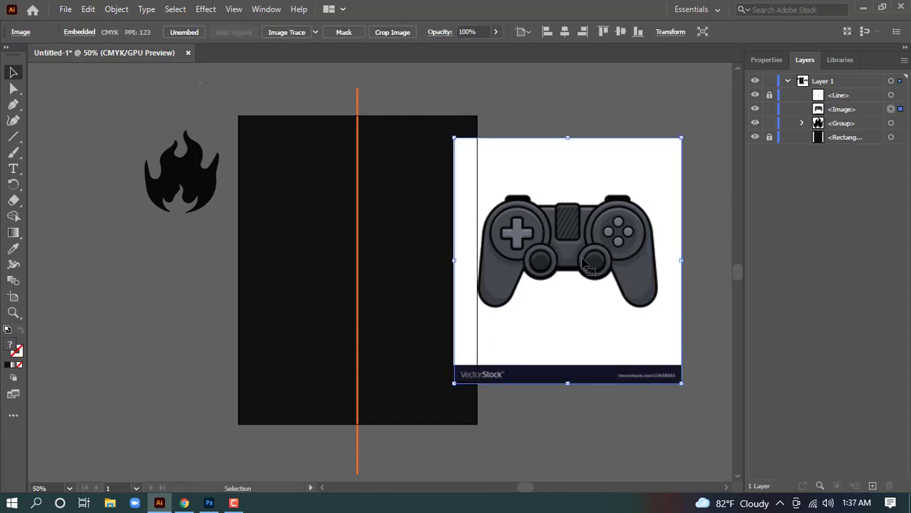
{"action": "mouse_move", "coordinate": [594, 279]}
{"action": "left_mouse_down"}
{"action": "mouse_move", "coordinate": [620, 265]}
{"action": "mouse_move", "coordinate": [607, 282]}
{"action": "mouse_move", "coordinate": [588, 278]}
{"action": "left_mouse_up"}
{"action": "scroll", "coordinate": [588, 282], "scroll_direction": "right", "scroll_amount": 2}
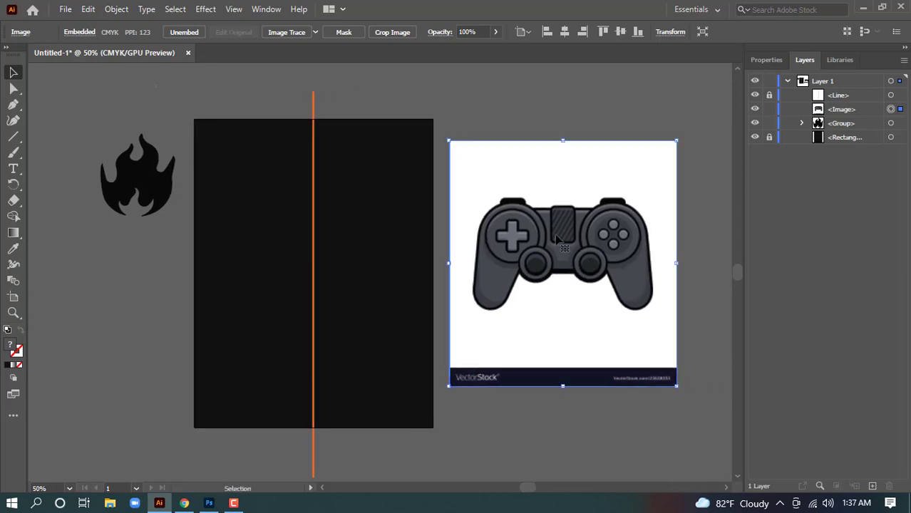
Try tracing the controller image with the Sketched Art preset, and undo the trace
{"action": "left_click", "coordinate": [315, 33]}
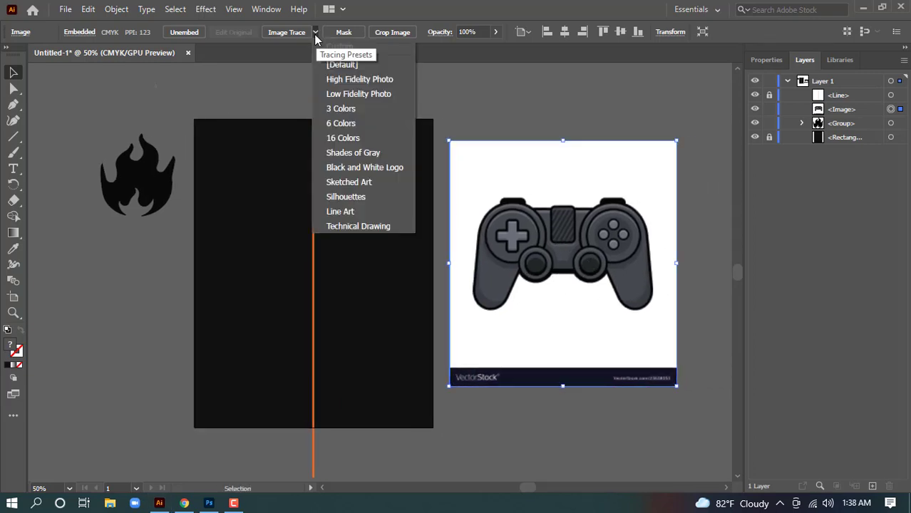
{"action": "left_click", "coordinate": [364, 187]}
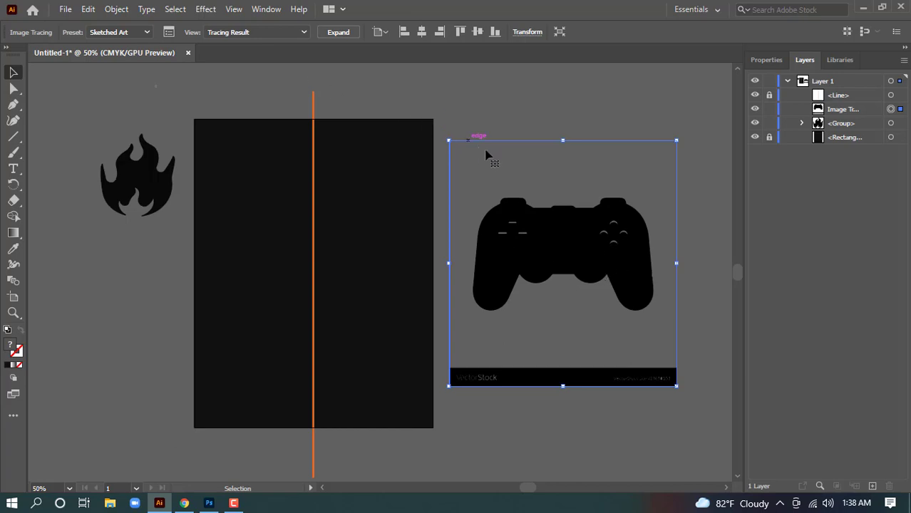
{"action": "key", "text": "ctrl+z"}
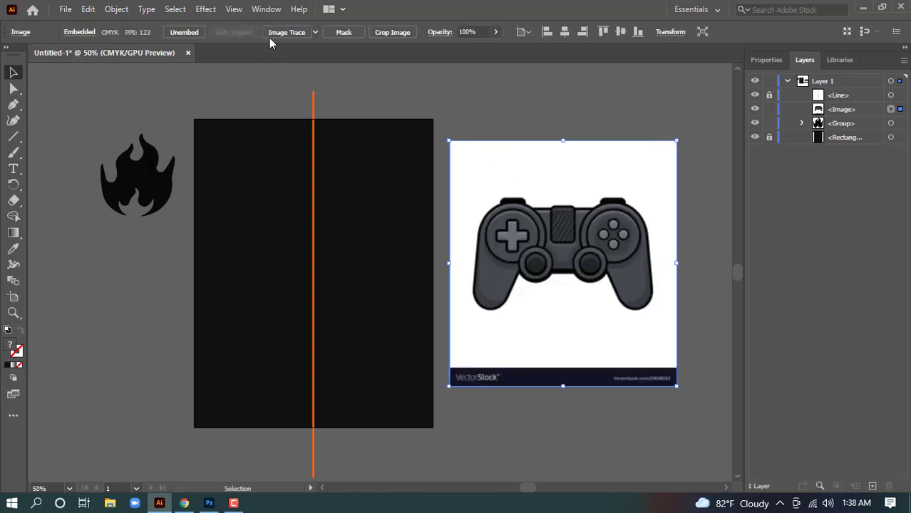
Trace the controller image with the High Fidelity Photo preset and expand the tracing into paths
{"action": "left_click", "coordinate": [315, 32]}
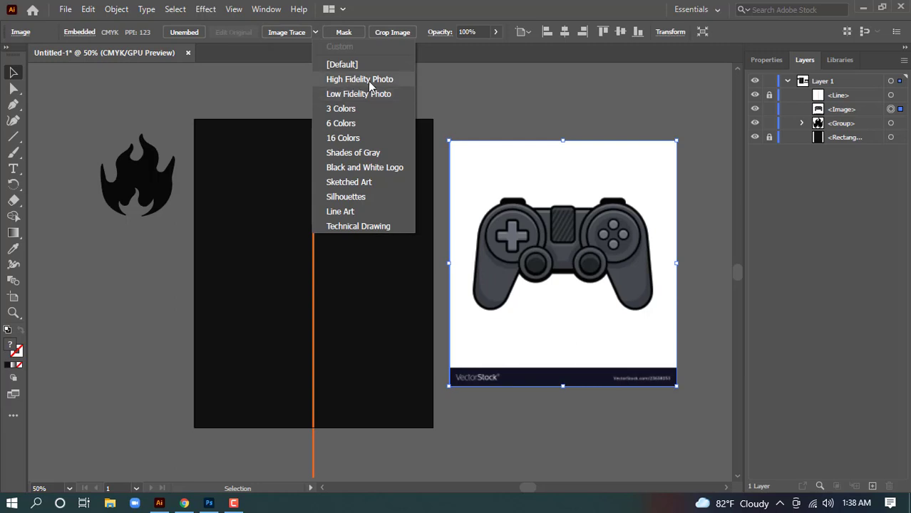
{"action": "left_click", "coordinate": [355, 81]}
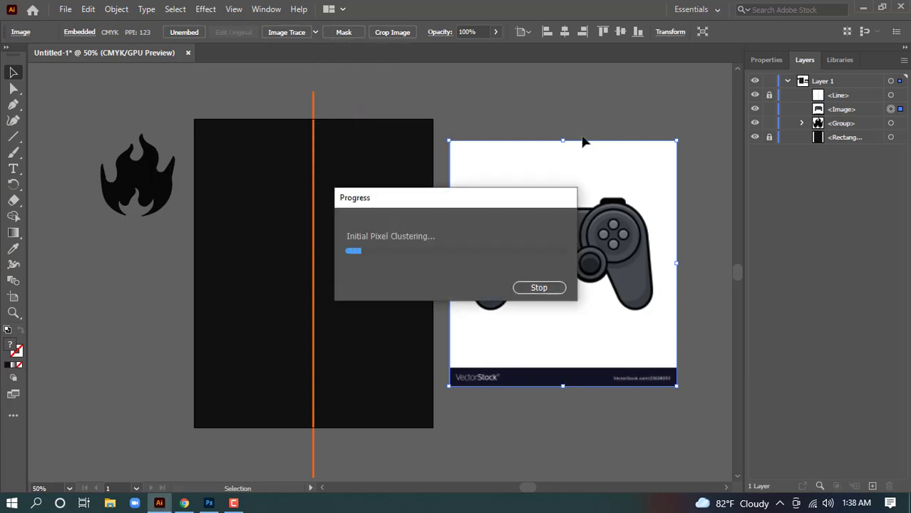
{"action": "left_click_drag", "start_coordinate": [440, 208], "coordinate": [447, 206]}
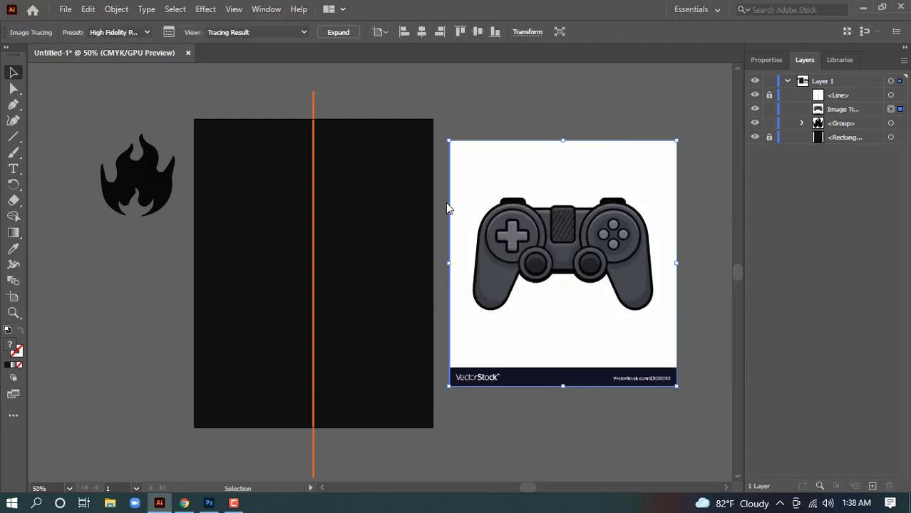
{"action": "left_click", "coordinate": [348, 32]}
Ungroup the expanded controller tracing into separate paths
{"action": "left_click", "coordinate": [589, 102]}
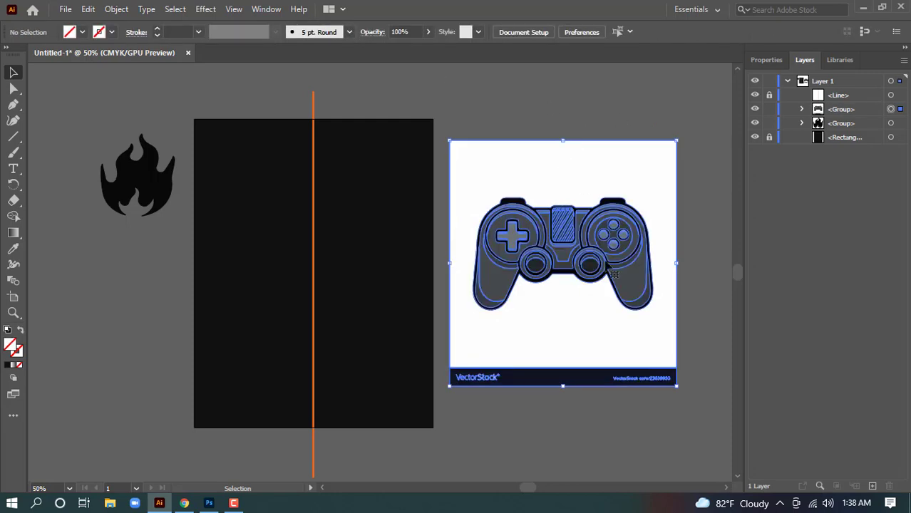
{"action": "right_click", "coordinate": [561, 156]}
{"action": "left_click", "coordinate": [610, 267]}
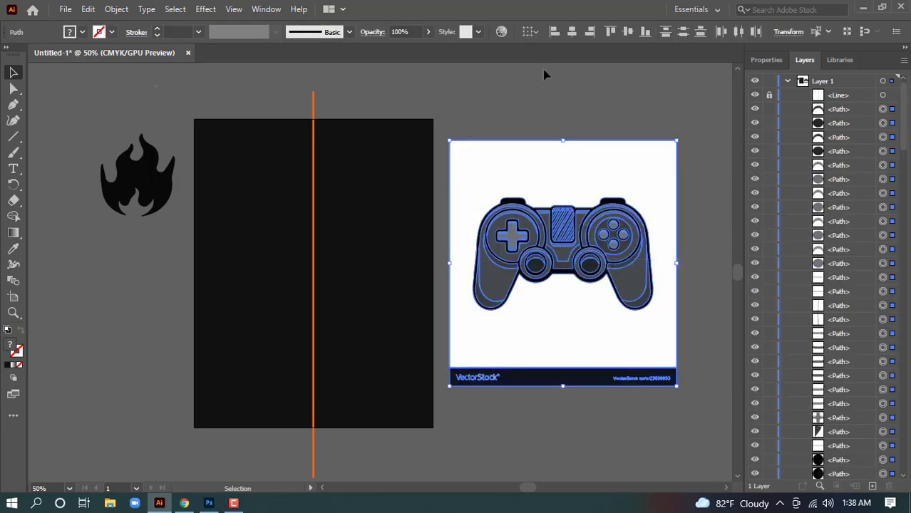
Delete the white background and the VectorStock banner from the traced controller artwork
{"action": "left_click", "coordinate": [555, 107]}
{"action": "left_click", "coordinate": [568, 156]}
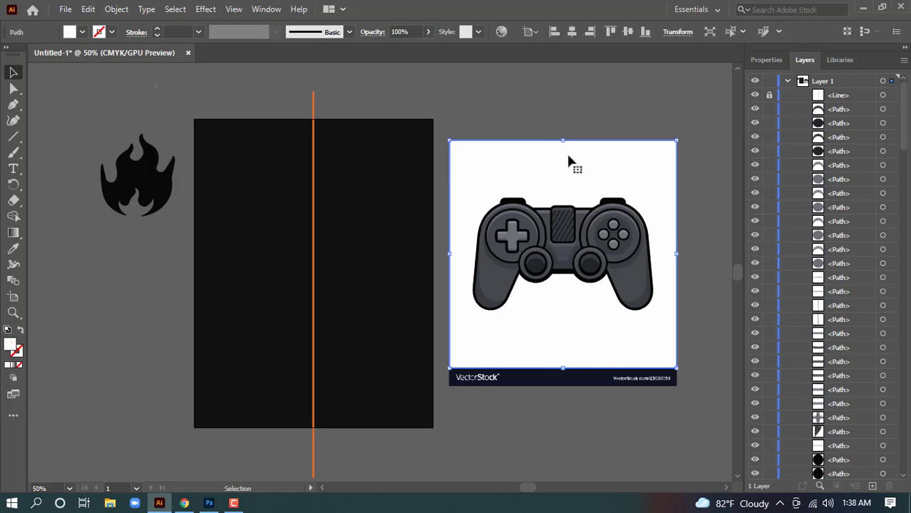
{"action": "key", "text": "Delete"}
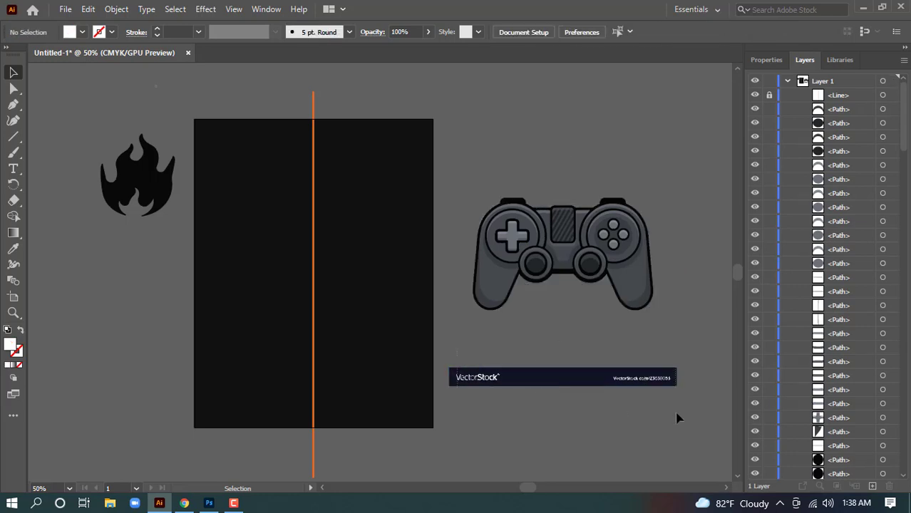
{"action": "left_click_drag", "start_coordinate": [678, 418], "coordinate": [693, 422]}
{"action": "key", "text": "Delete"}
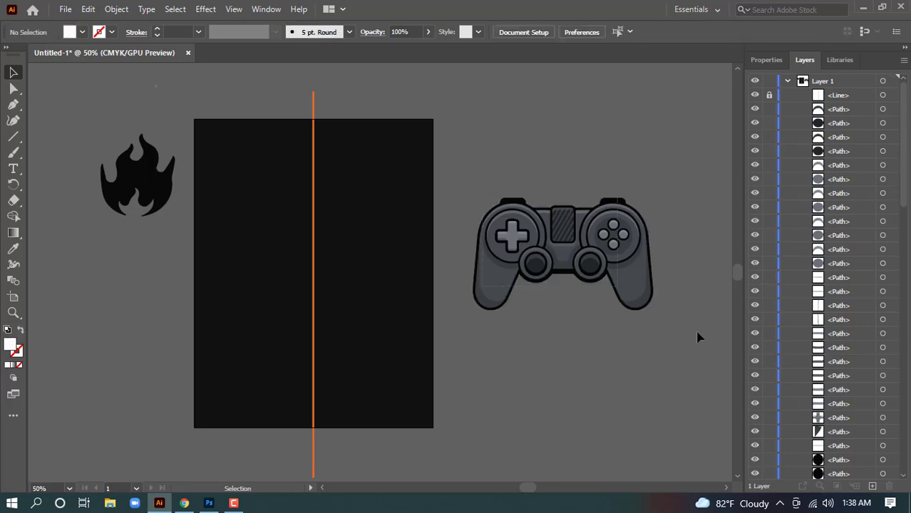
Select all the remaining controller paths and group them into one object
{"action": "scroll", "coordinate": [698, 337], "scroll_direction": "right", "scroll_amount": 2}
{"action": "left_click", "coordinate": [478, 214]}
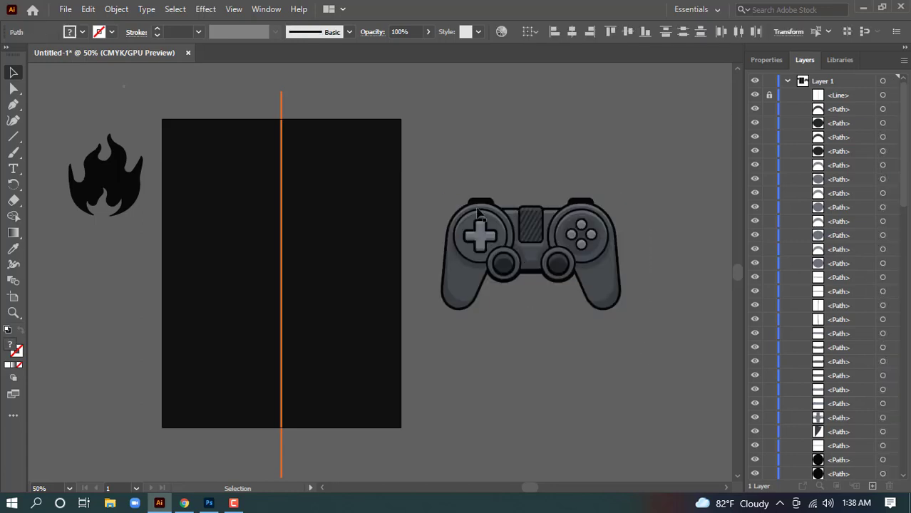
{"action": "left_click", "coordinate": [444, 182]}
{"action": "key", "text": "ctrl+a"}
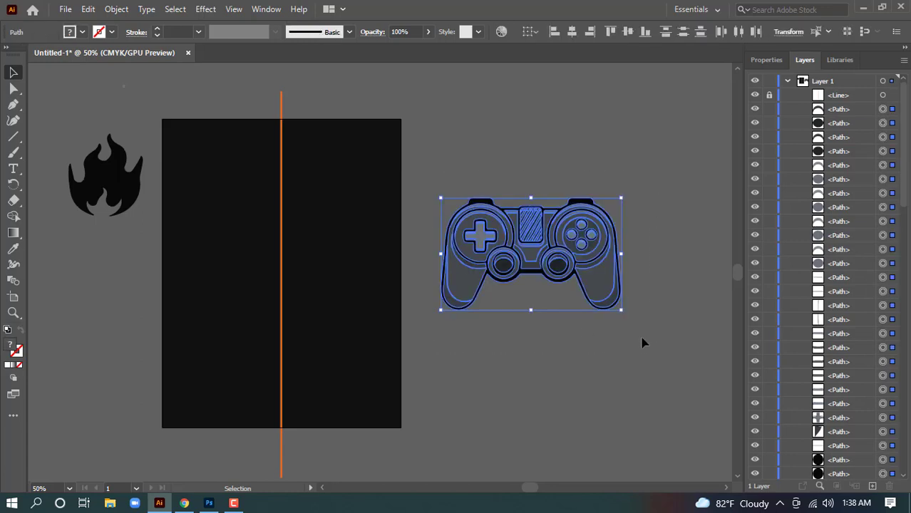
{"action": "key", "text": "ctrl+g"}
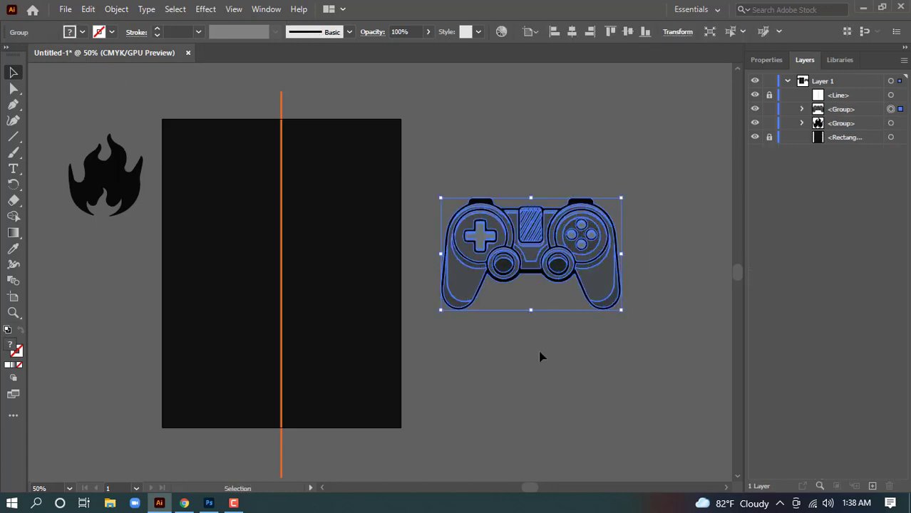
{"action": "left_click", "coordinate": [540, 356]}
{"action": "left_click", "coordinate": [545, 262]}
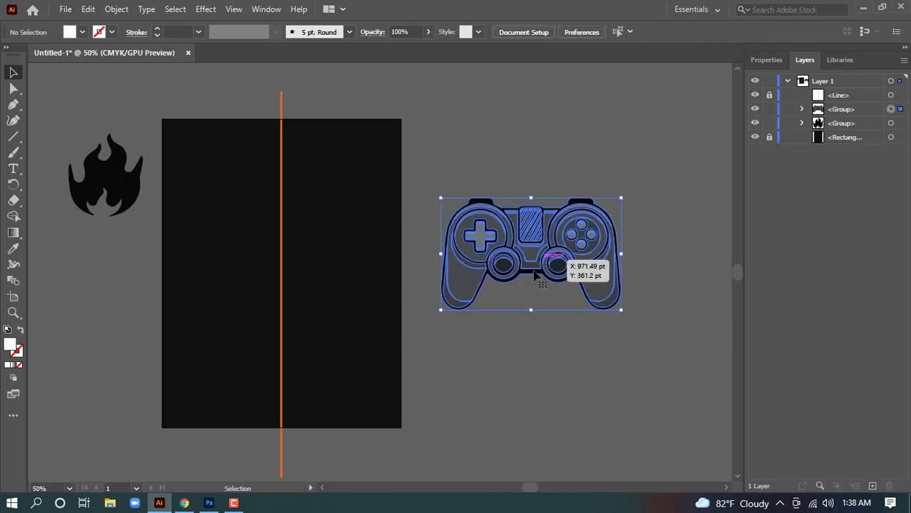
{"action": "left_click", "coordinate": [518, 355]}
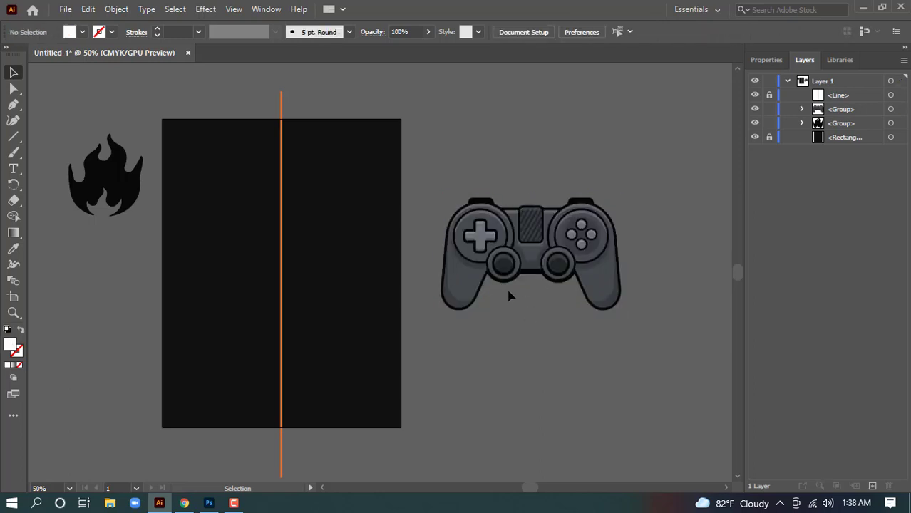
Apply Offset Path to the controller group with a 10 pt offset, Round joins and a miter limit of 6
{"action": "left_click", "coordinate": [556, 267]}
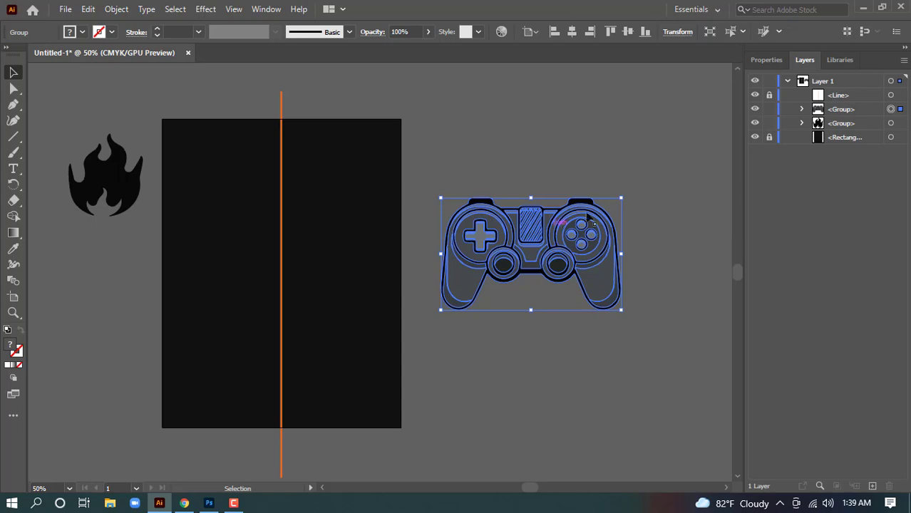
{"action": "left_click", "coordinate": [116, 10]}
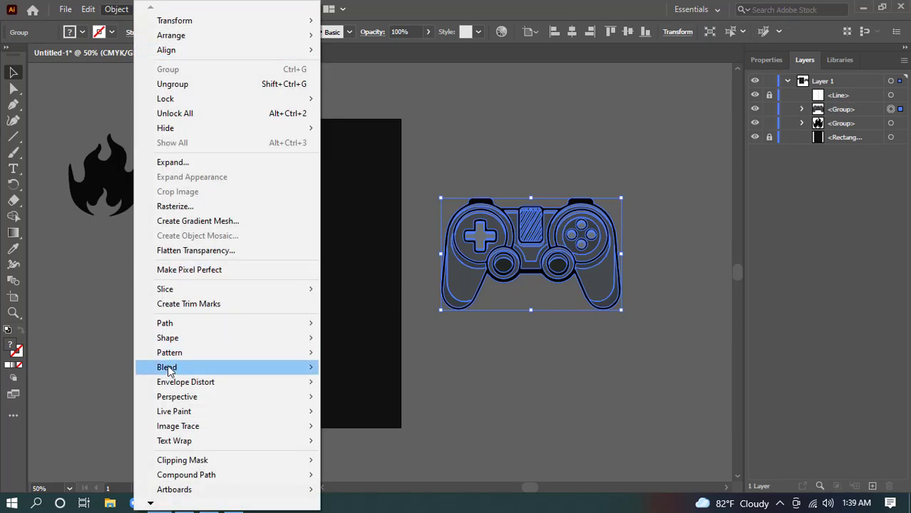
{"action": "mouse_move", "coordinate": [177, 325]}
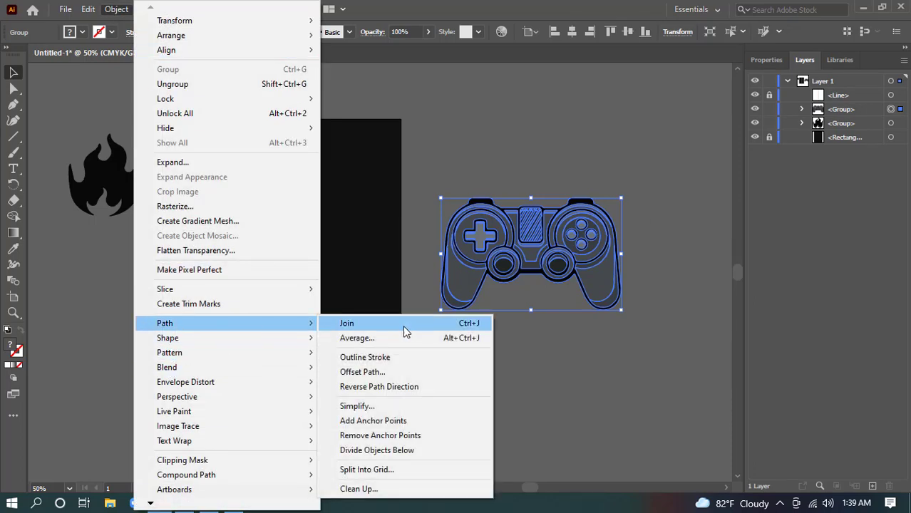
{"action": "left_click", "coordinate": [392, 373]}
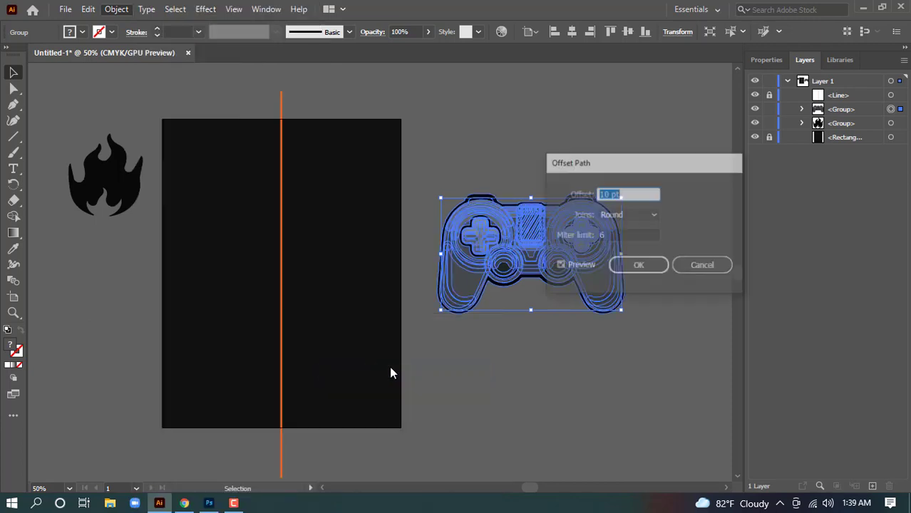
{"action": "left_click_drag", "start_coordinate": [628, 169], "coordinate": [709, 150]}
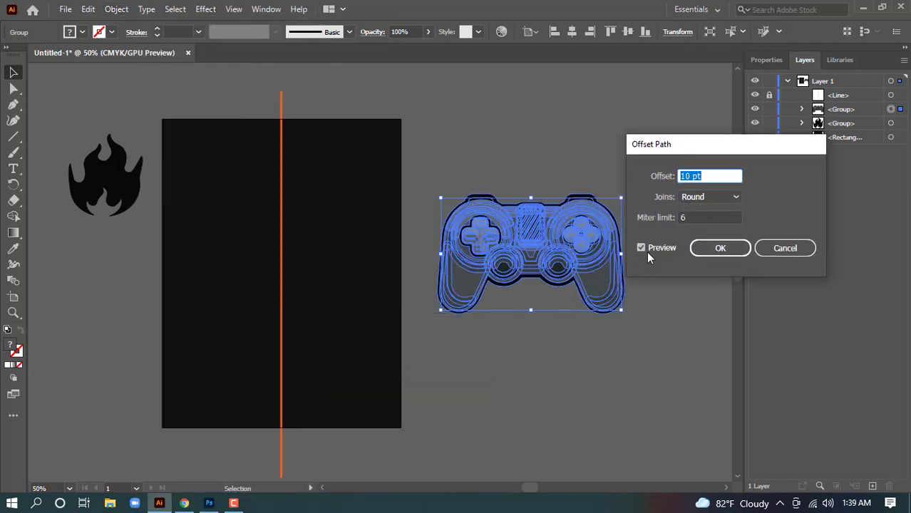
{"action": "left_click", "coordinate": [720, 199]}
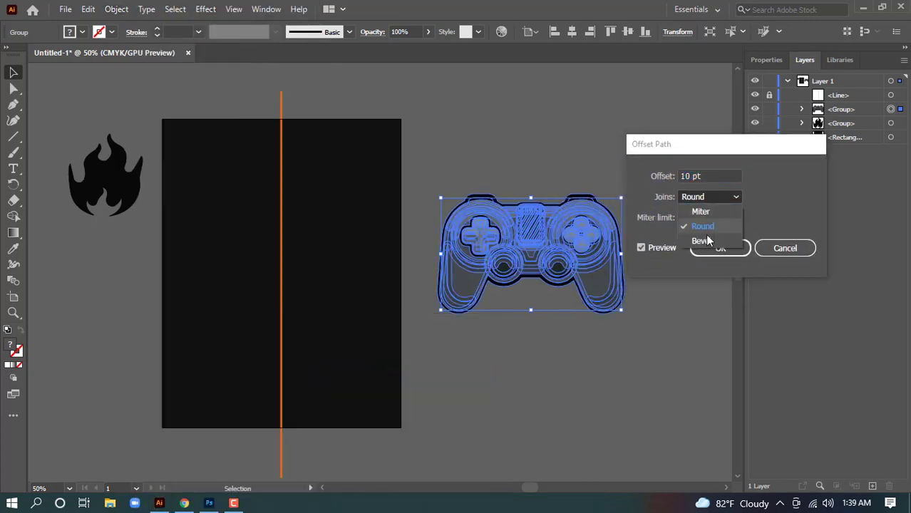
{"action": "left_click", "coordinate": [702, 228]}
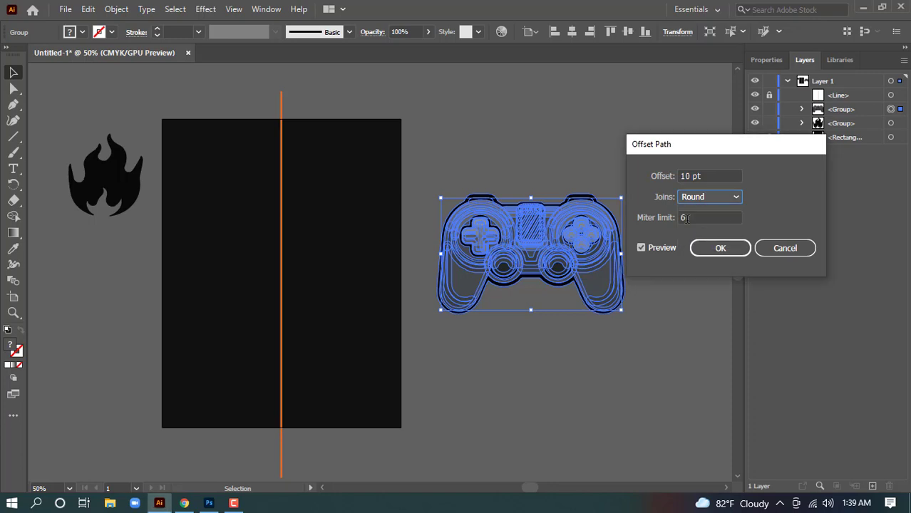
{"action": "left_click", "coordinate": [717, 176]}
{"action": "key", "text": "Down"}
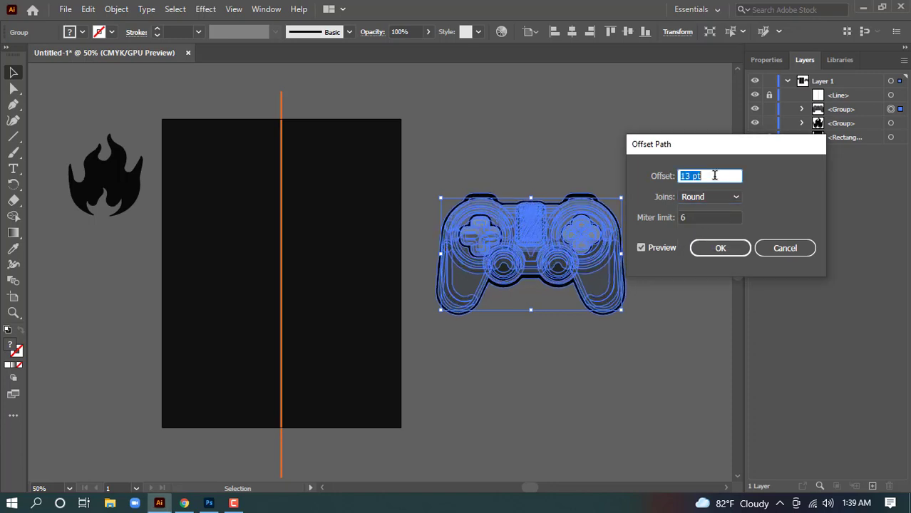
{"action": "key", "text": "Up"}
{"action": "key", "text": "Up"}
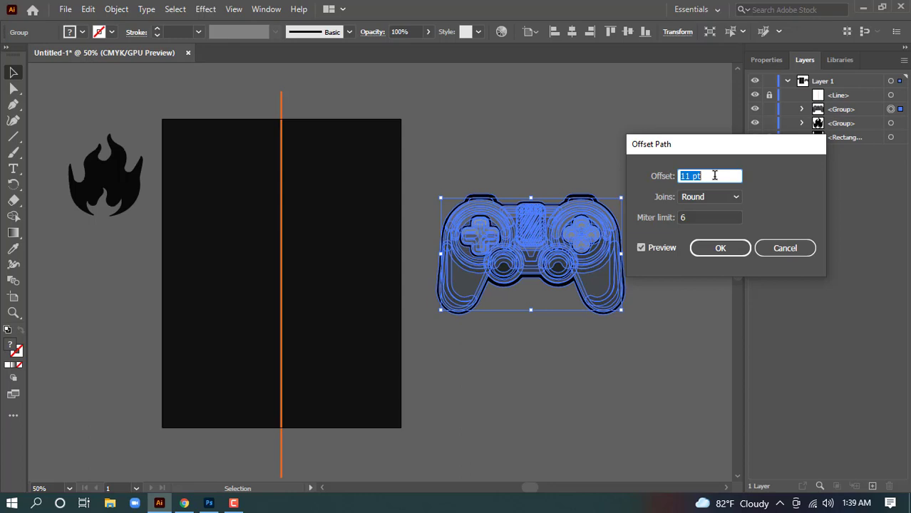
{"action": "key", "text": "Down"}
{"action": "key", "text": "Down"}
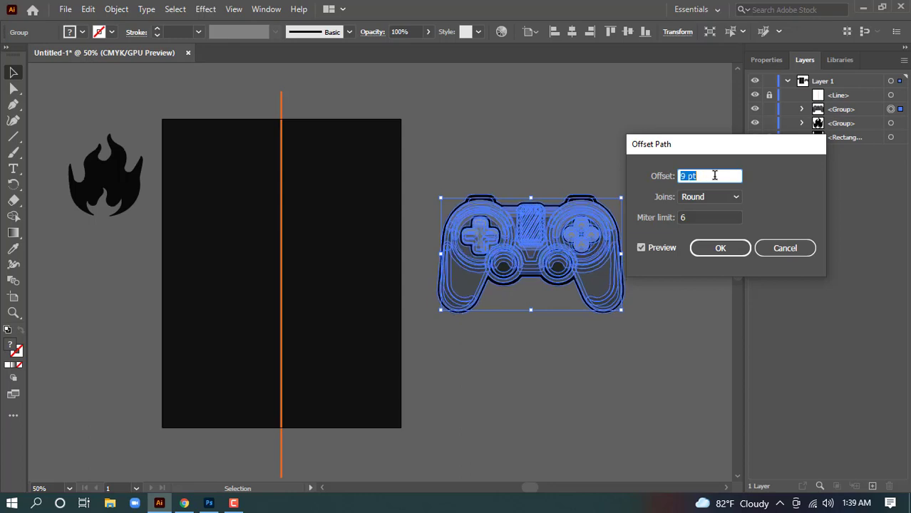
{"action": "key", "text": "Up"}
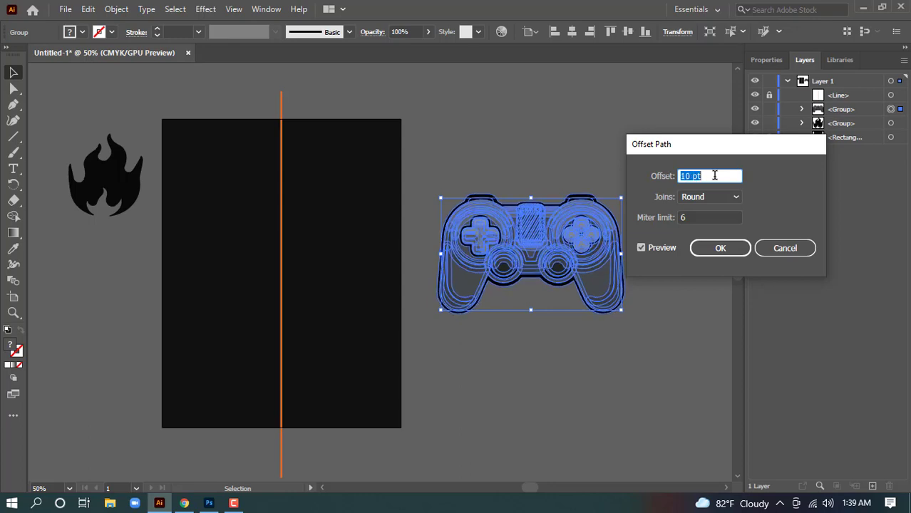
{"action": "left_click", "coordinate": [718, 248]}
Cut the offset controller paths, paste them in front, and unite them into a single silhouette shape
{"action": "key", "text": "a"}
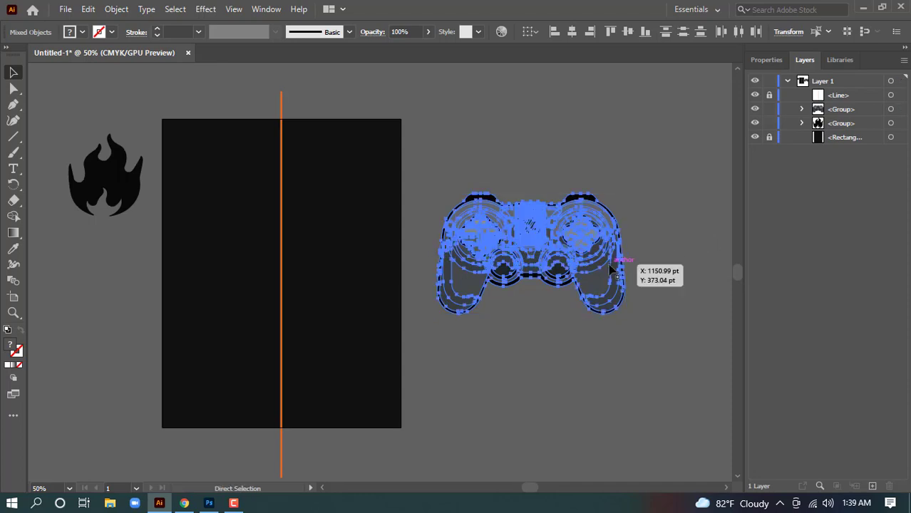
{"action": "key", "text": "ctrl+x"}
{"action": "key", "text": "ctrl+f"}
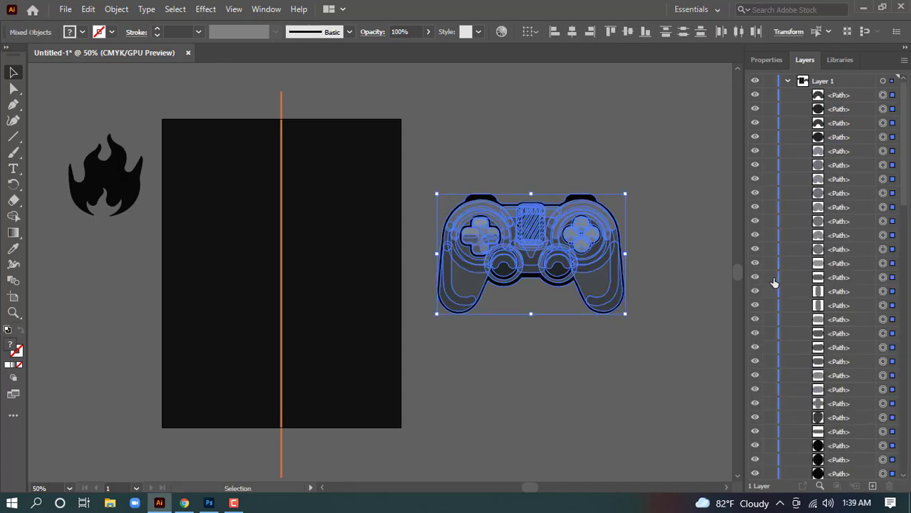
{"action": "left_click", "coordinate": [766, 61]}
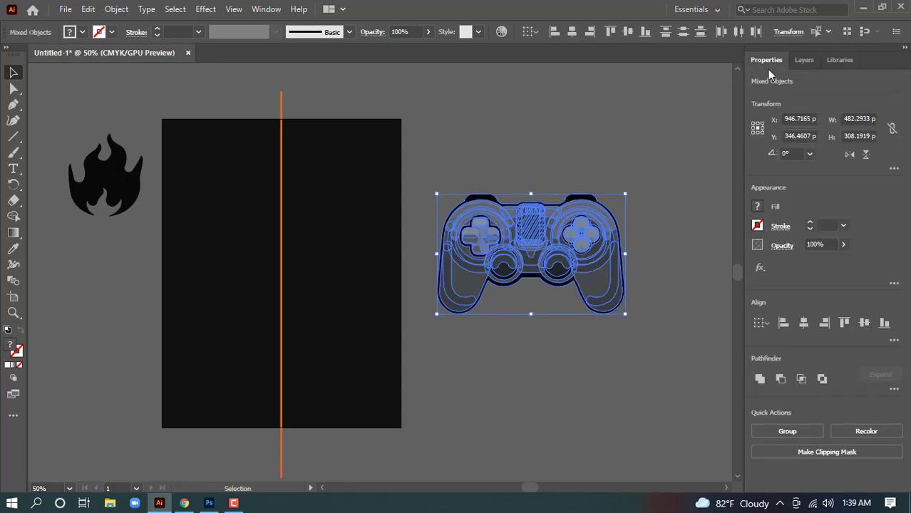
{"action": "left_click", "coordinate": [760, 378]}
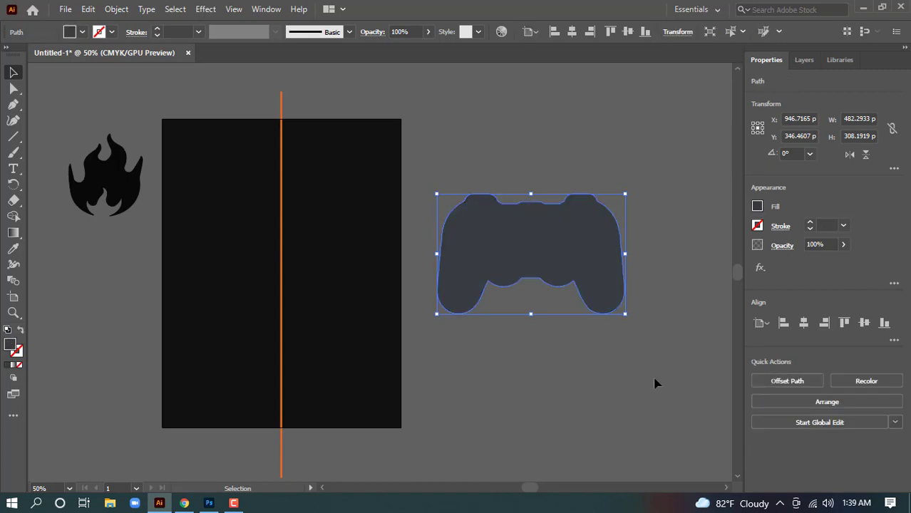
Fill the united controller silhouette with white and send it behind the controller artwork as an outline
{"action": "left_click", "coordinate": [70, 32]}
{"action": "left_click", "coordinate": [28, 57]}
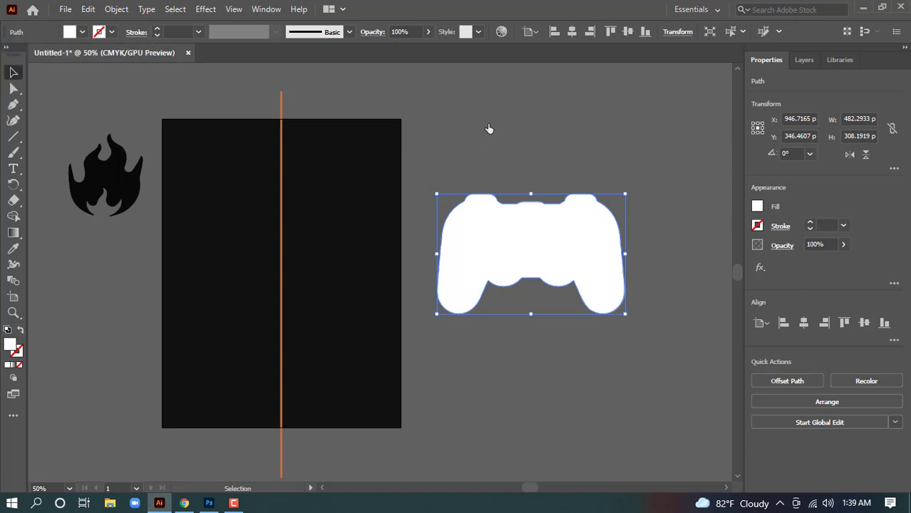
{"action": "key", "text": "ctrl+shift+bracketleft"}
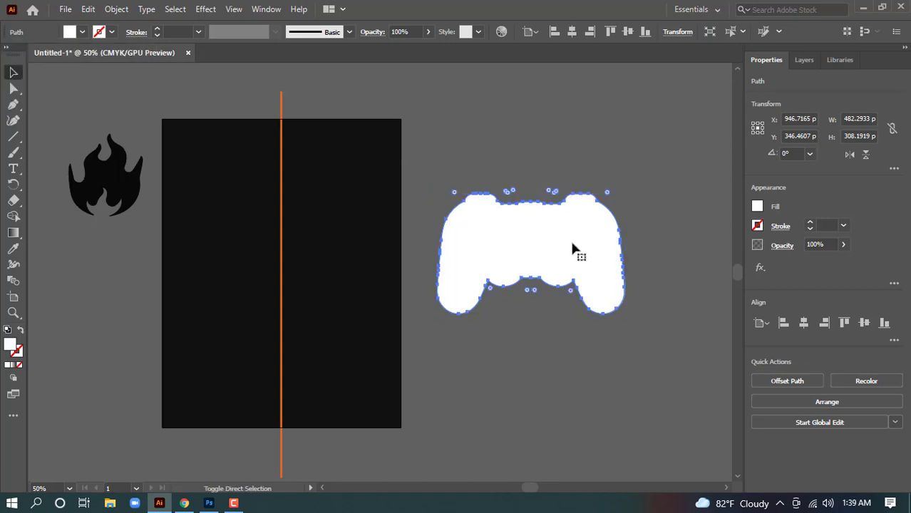
{"action": "left_click", "coordinate": [478, 187]}
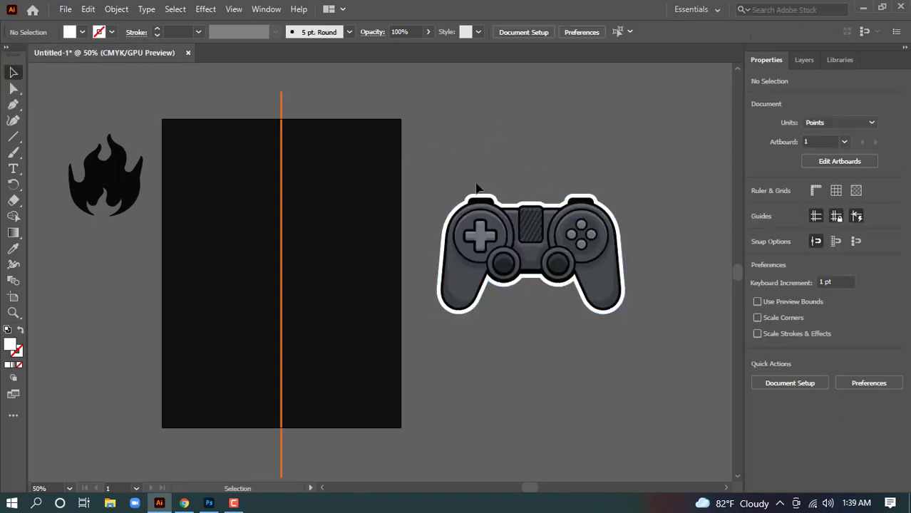
Group the controller with its white outline, scale it to about 420 pt wide, and centre it horizontally on the artboard
{"action": "left_click", "coordinate": [577, 296]}
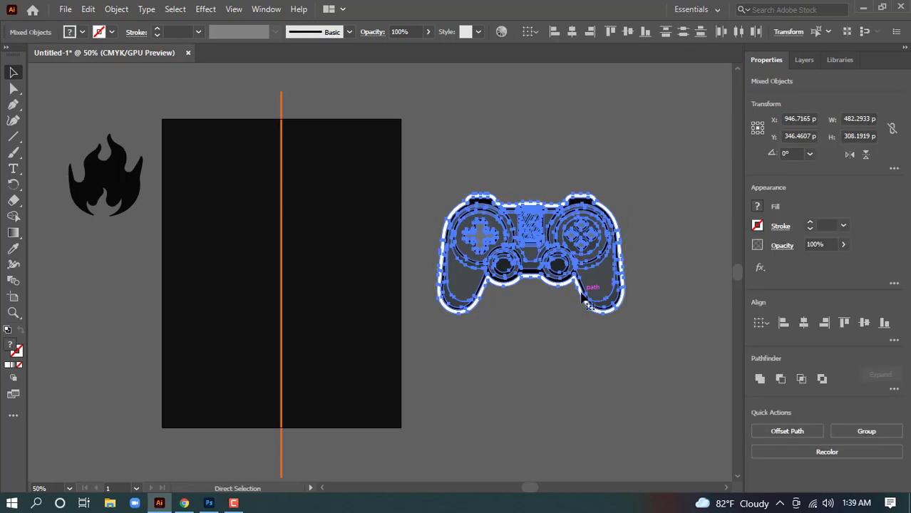
{"action": "left_click_drag", "start_coordinate": [591, 261], "coordinate": [316, 230]}
{"action": "left_click", "coordinate": [536, 214]}
{"action": "left_click", "coordinate": [382, 237]}
{"action": "left_click", "coordinate": [570, 31]}
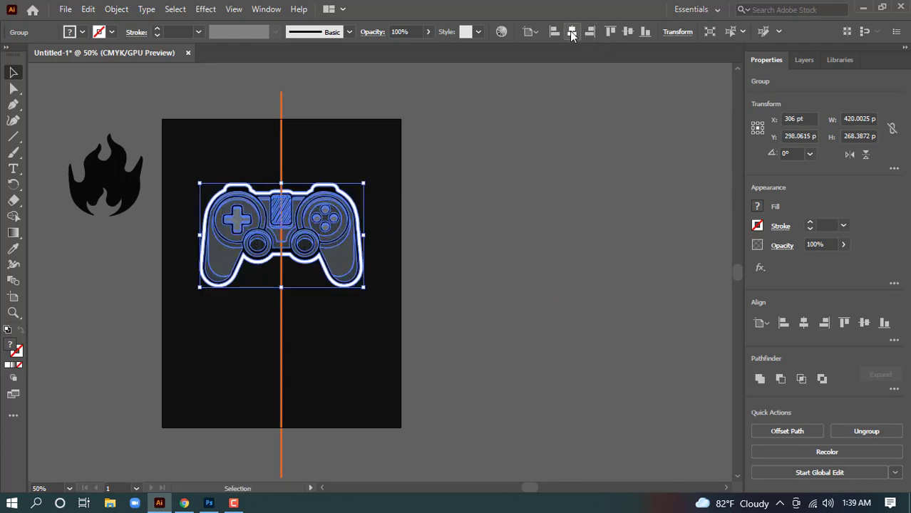
{"action": "left_click", "coordinate": [553, 178]}
Move the black flame shape to the empty canvas on the opposite side of the artboard
{"action": "left_click_drag", "start_coordinate": [363, 336], "coordinate": [466, 334]}
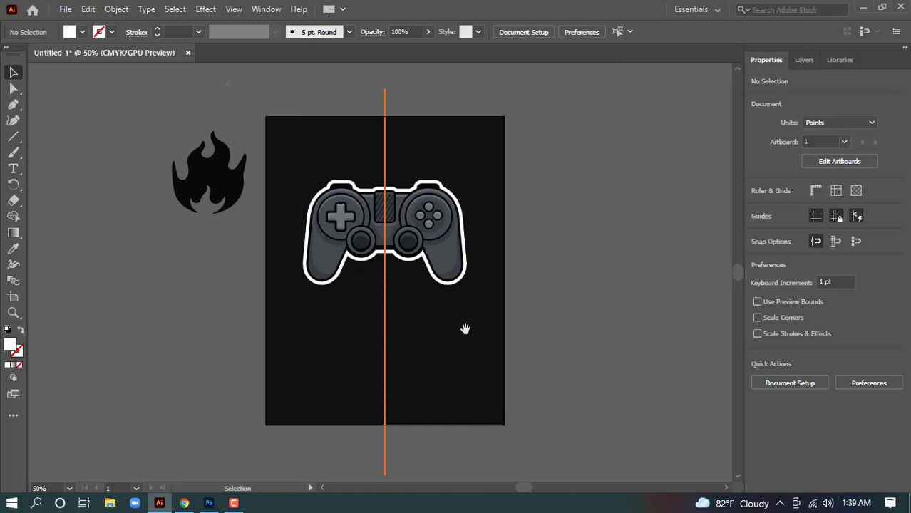
{"action": "left_click", "coordinate": [207, 171]}
{"action": "left_click_drag", "start_coordinate": [207, 171], "coordinate": [580, 196]}
{"action": "left_click", "coordinate": [625, 220]}
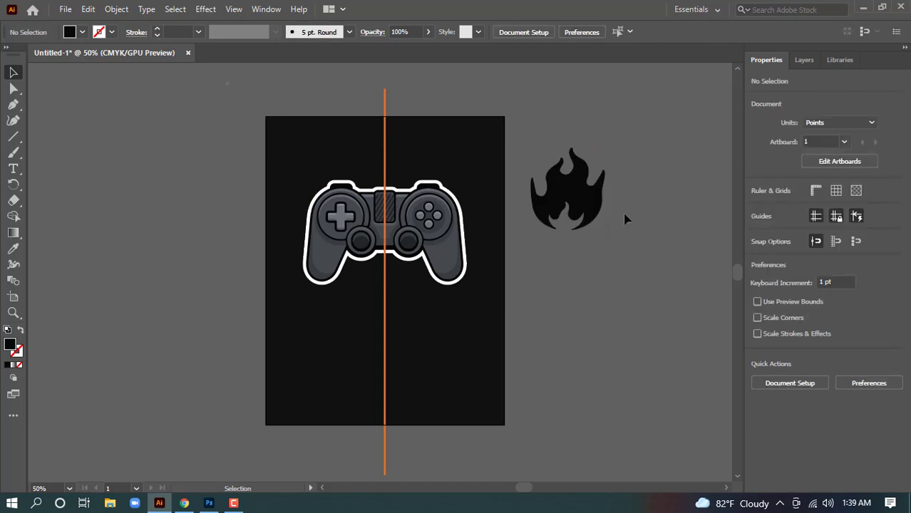
Recolour the flame by sampling the orange centre line and swapping fill and stroke, giving an orange fill without stroke
{"action": "left_click", "coordinate": [587, 206]}
{"action": "key", "text": "i"}
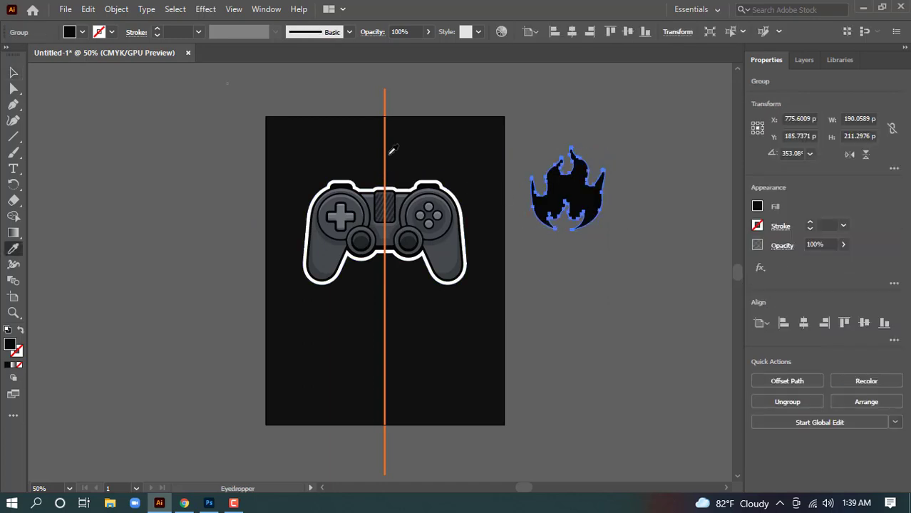
{"action": "left_click", "coordinate": [389, 147]}
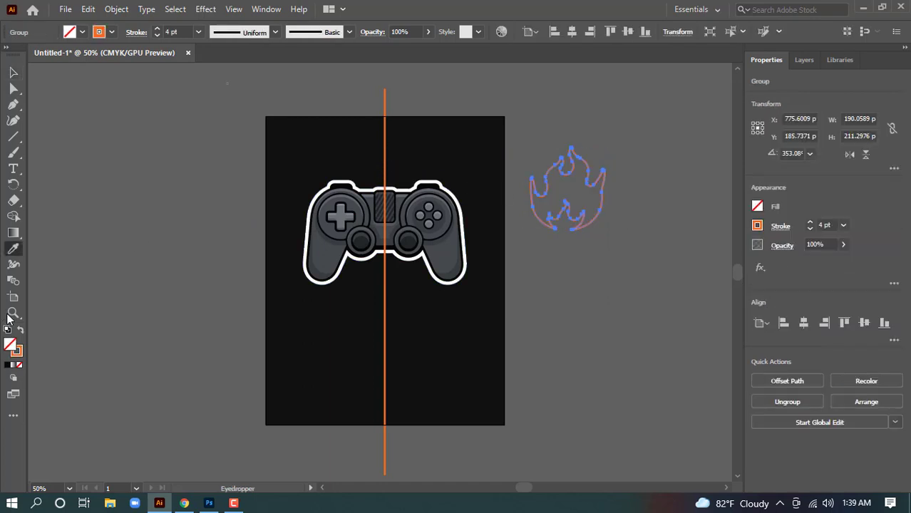
{"action": "left_click", "coordinate": [20, 331]}
{"action": "left_click", "coordinate": [14, 72]}
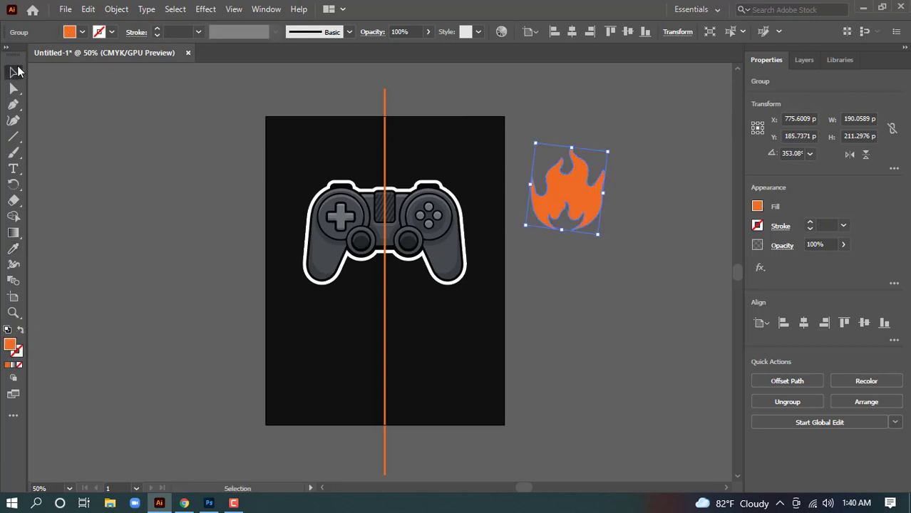
{"action": "left_click", "coordinate": [638, 276]}
Widen the flame to about 299 pt and place it behind the upper part of the controller
{"action": "left_click", "coordinate": [585, 202]}
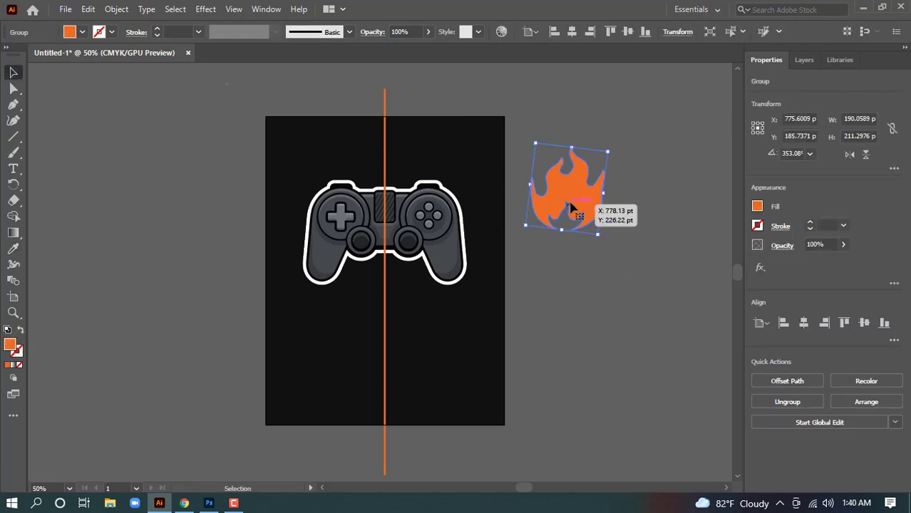
{"action": "scroll", "coordinate": [579, 196], "scroll_direction": "up", "scroll_amount": 1}
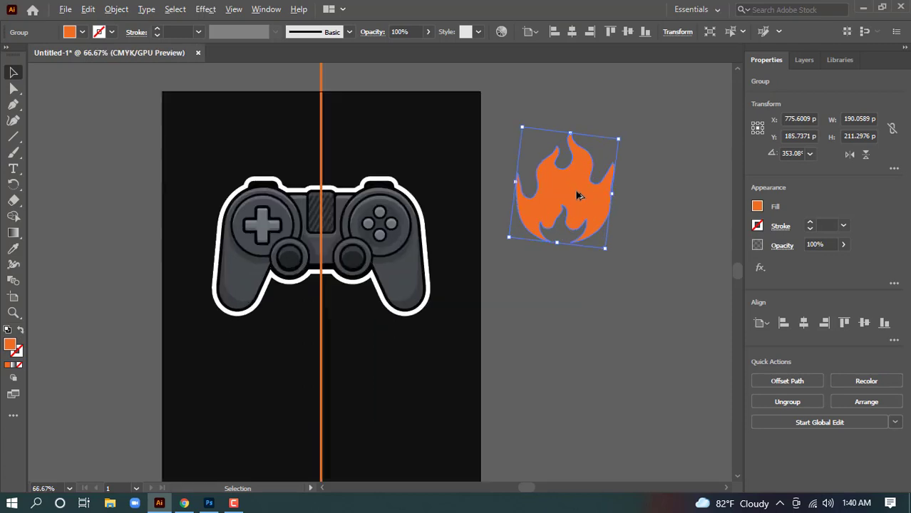
{"action": "left_click", "coordinate": [585, 314]}
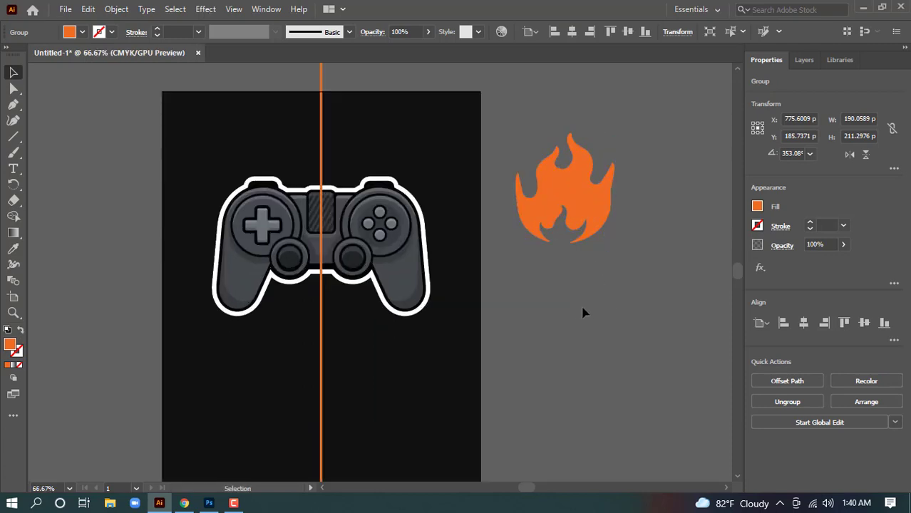
{"action": "left_click", "coordinate": [559, 203]}
{"action": "left_click_drag", "start_coordinate": [516, 187], "coordinate": [485, 185]}
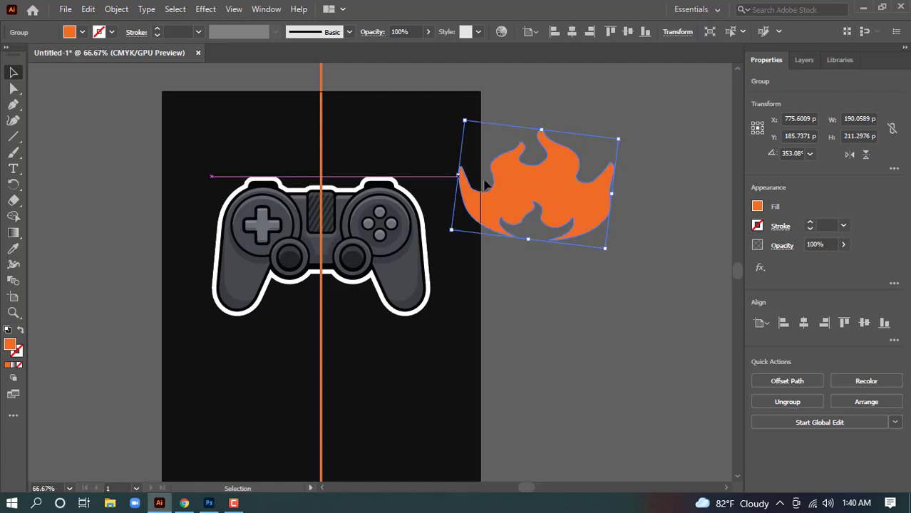
{"action": "left_click_drag", "start_coordinate": [549, 184], "coordinate": [342, 179]}
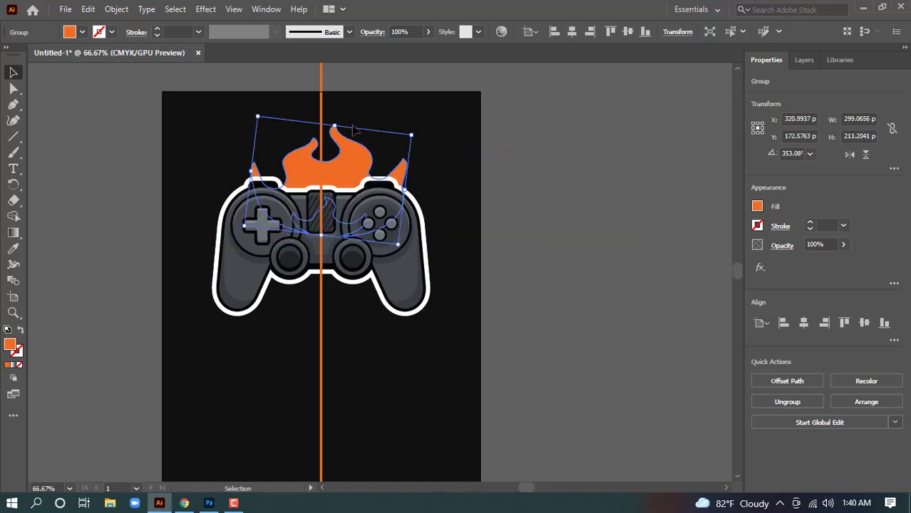
Enlarge the flame to about 425 pt wide, reposition it behind the controller, and move both objects down the artboard
{"action": "left_click_drag", "start_coordinate": [413, 135], "coordinate": [482, 95]}
{"action": "left_click_drag", "start_coordinate": [399, 178], "coordinate": [360, 178]}
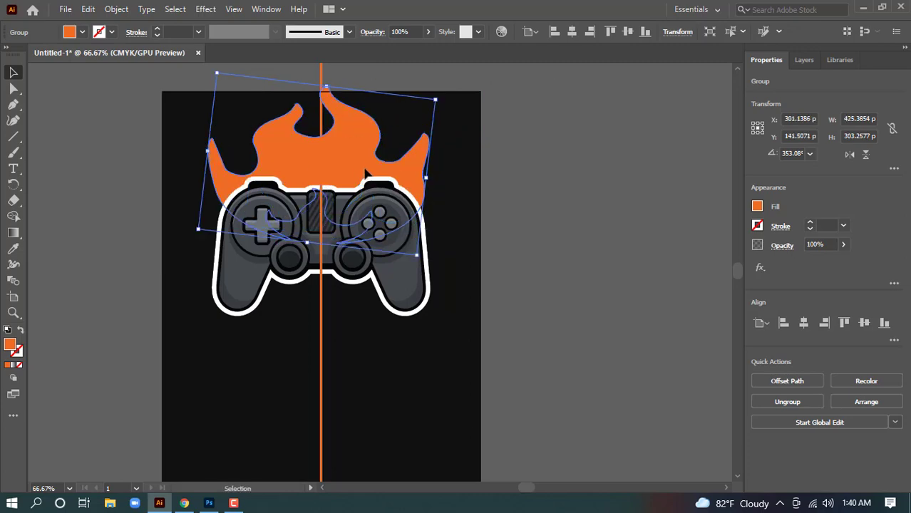
{"action": "left_click", "coordinate": [446, 196]}
{"action": "left_click_drag", "start_coordinate": [390, 205], "coordinate": [394, 254]}
{"action": "left_click", "coordinate": [501, 252]}
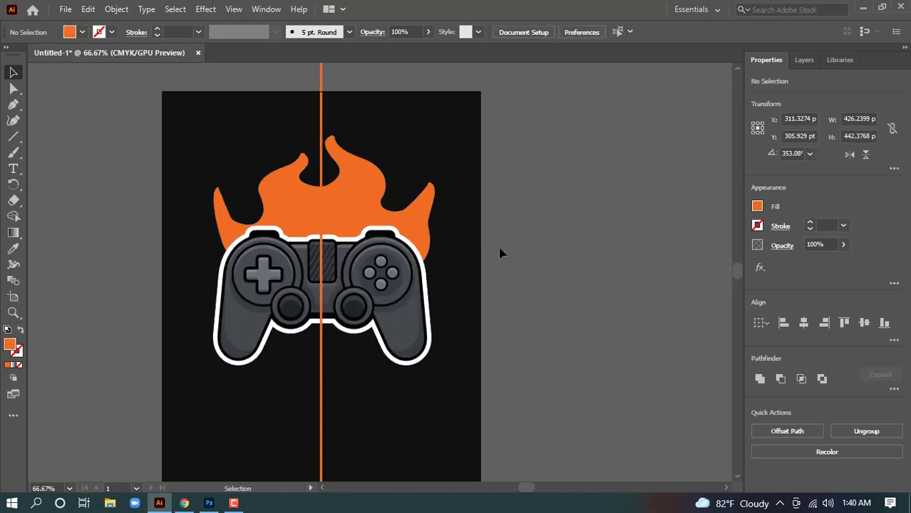
Lower the flame slightly and centre both the flame and the controller horizontally on the artboard
{"action": "left_click", "coordinate": [370, 213]}
{"action": "left_click_drag", "start_coordinate": [371, 212], "coordinate": [398, 209]}
{"action": "left_click", "coordinate": [494, 215]}
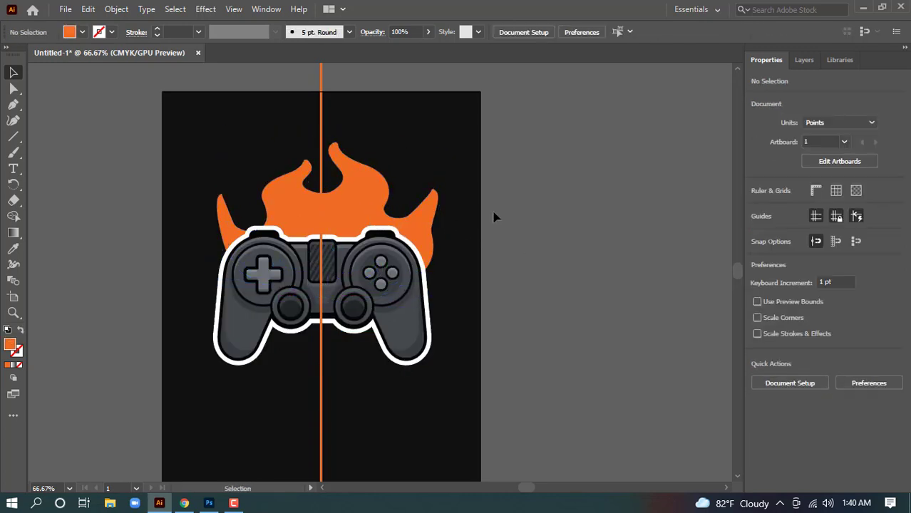
{"action": "left_click", "coordinate": [370, 215]}
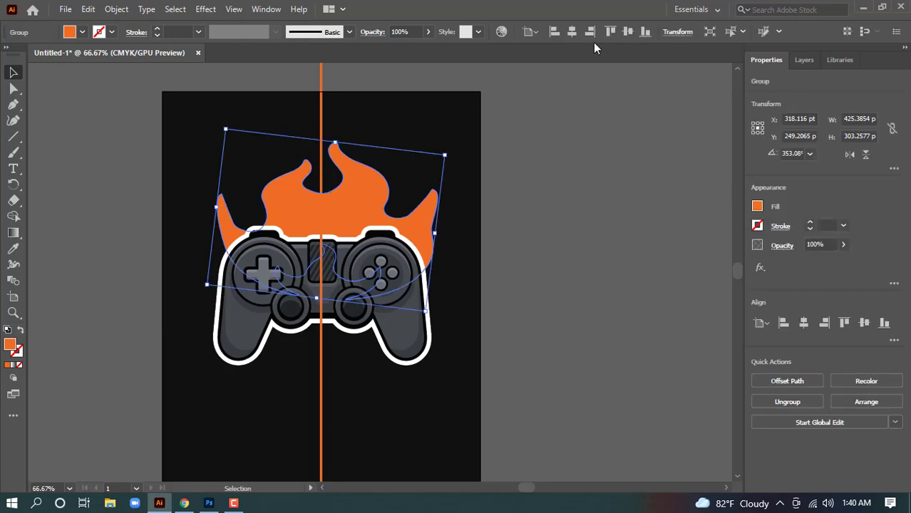
{"action": "left_click_drag", "start_coordinate": [370, 215], "coordinate": [364, 215]}
{"action": "left_click", "coordinate": [442, 287]}
{"action": "left_click", "coordinate": [427, 286]}
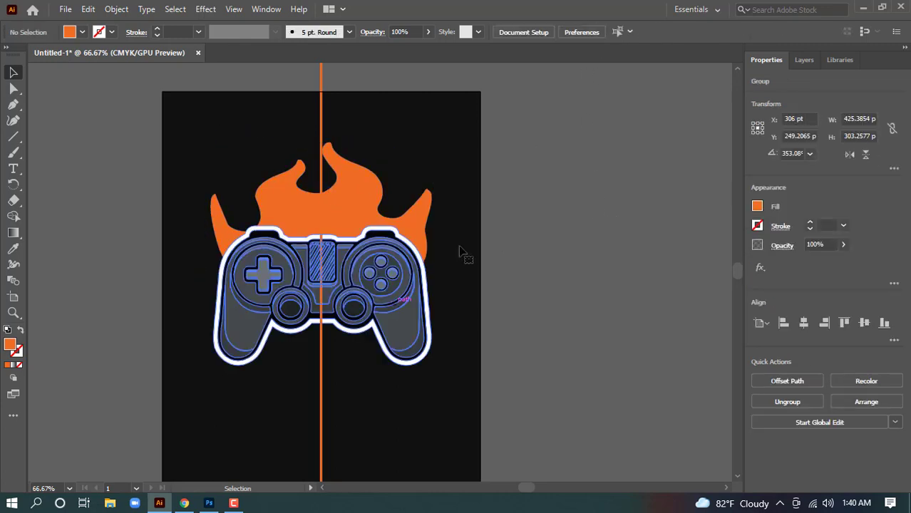
{"action": "left_click", "coordinate": [574, 199]}
{"action": "left_click", "coordinate": [333, 207]}
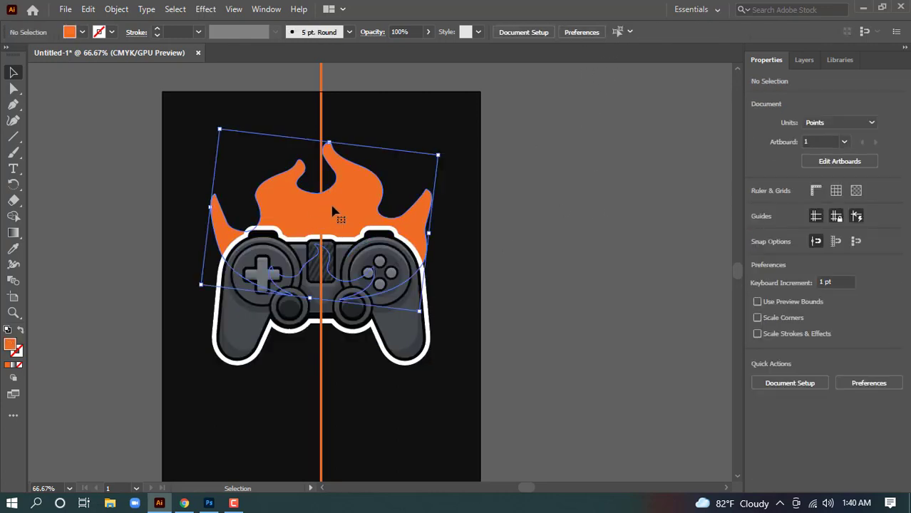
{"action": "left_click", "coordinate": [680, 181]}
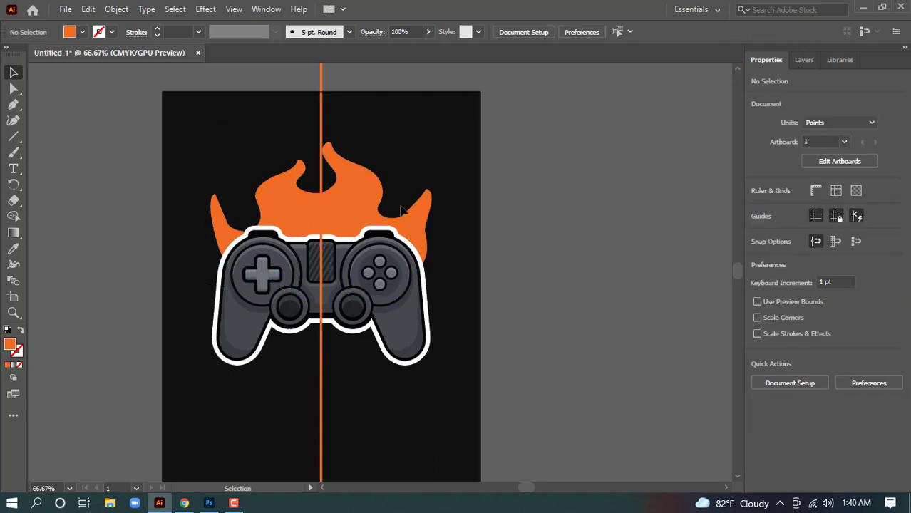
Nudge the flame upward in 1 pt increments so more of it rises above the controller
{"action": "left_click", "coordinate": [350, 204]}
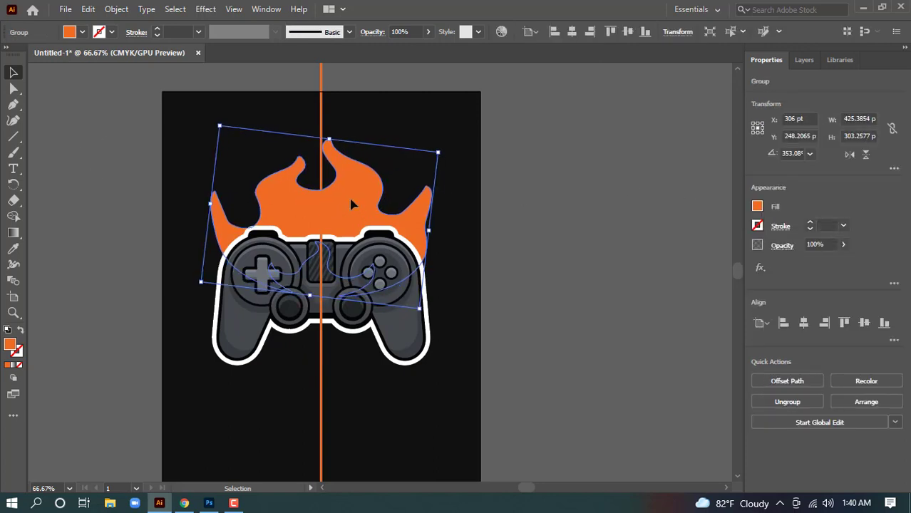
{"action": "key", "text": "Up"}
{"action": "key", "text": "Up"}
{"action": "key", "text": "Up"}
{"action": "key", "text": "Up"}
{"action": "key", "text": "Up"}
{"action": "key", "text": "Up"}
{"action": "key", "text": "Up"}
{"action": "key", "text": "Up"}
{"action": "key", "text": "Up"}
{"action": "key", "text": "Up"}
{"action": "left_click", "coordinate": [556, 198]}
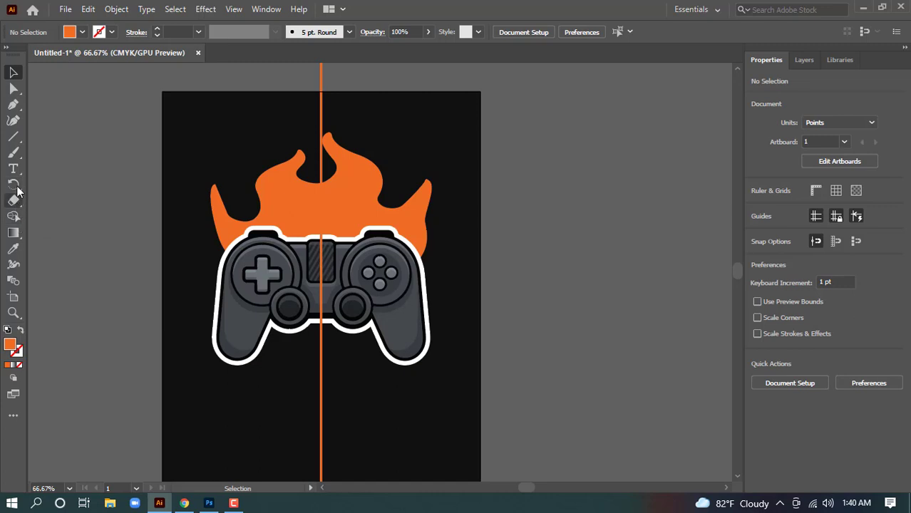
Draw a thin orange ellipse about 136 by 15 pt on the empty canvas beside the artboard
{"action": "left_click_drag", "start_coordinate": [13, 136], "coordinate": [53, 154]}
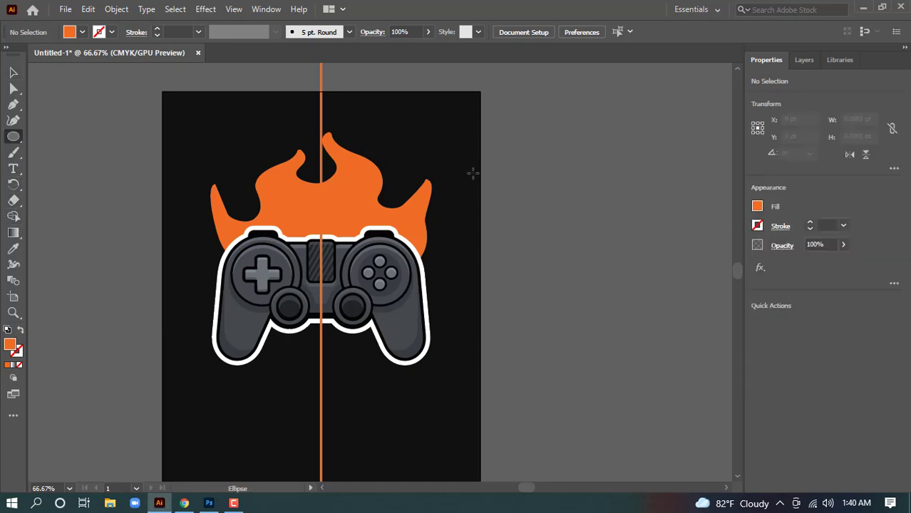
{"action": "left_click_drag", "start_coordinate": [524, 140], "coordinate": [596, 148]}
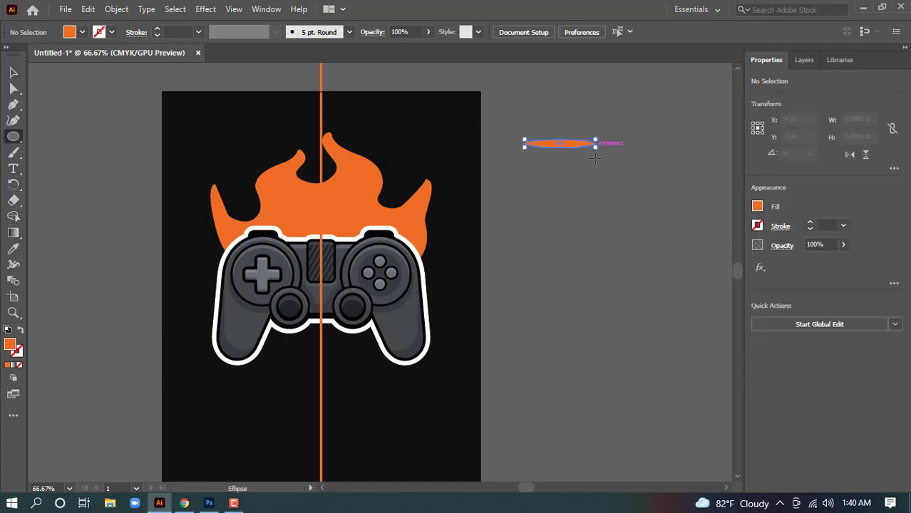
{"action": "left_click", "coordinate": [13, 72]}
Pull the ellipse's two end anchors outward to about 155 pt wide and flatten the shape to about 10 pt high
{"action": "left_click", "coordinate": [13, 88]}
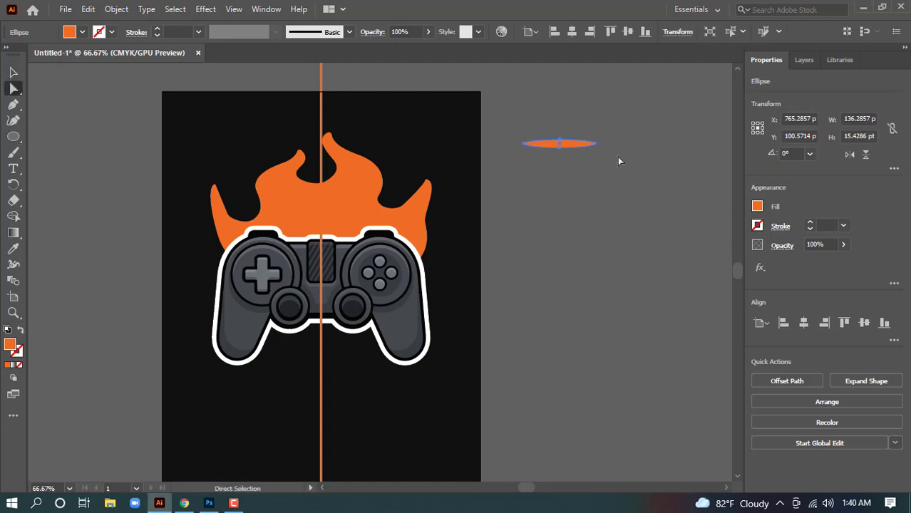
{"action": "scroll", "coordinate": [592, 148], "scroll_direction": "up", "scroll_amount": 5}
{"action": "left_click_drag", "start_coordinate": [609, 127], "coordinate": [643, 126]}
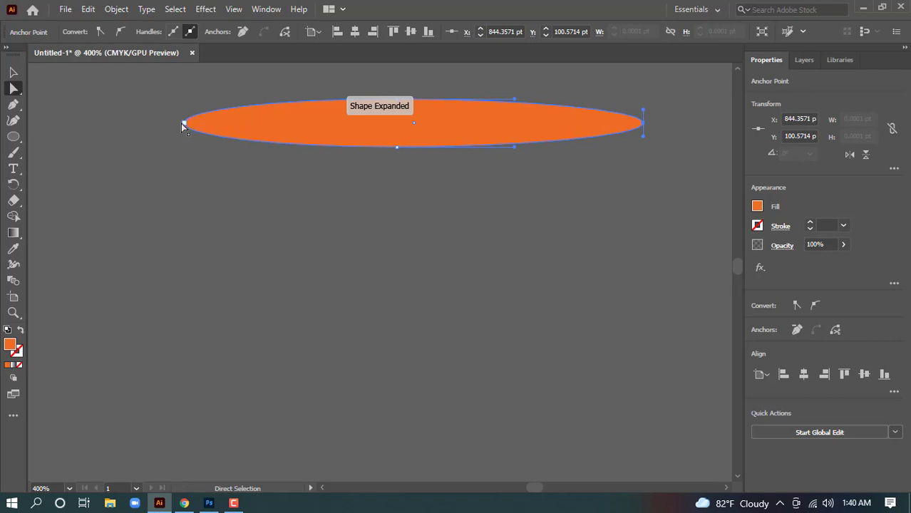
{"action": "left_click_drag", "start_coordinate": [183, 127], "coordinate": [161, 123]}
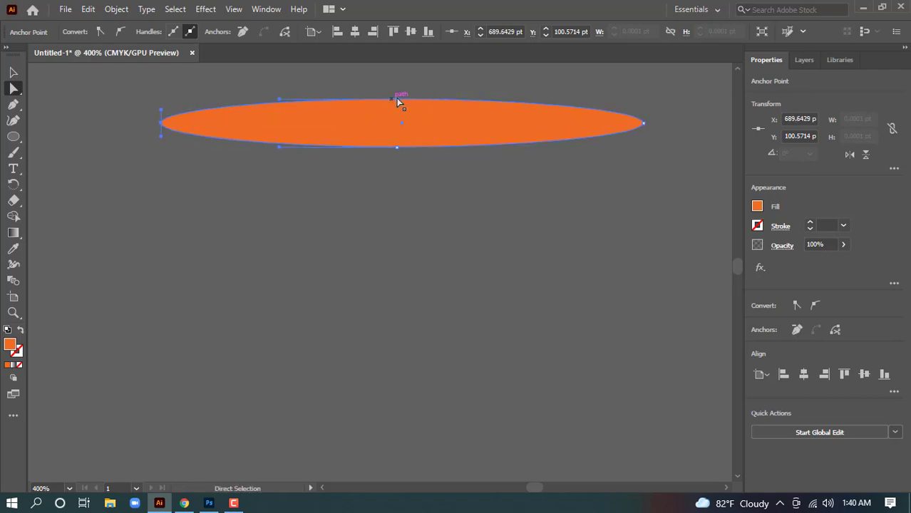
{"action": "key", "text": "v"}
{"action": "left_click_drag", "start_coordinate": [403, 98], "coordinate": [358, 179]}
{"action": "scroll", "coordinate": [369, 220], "scroll_direction": "down", "scroll_amount": 3}
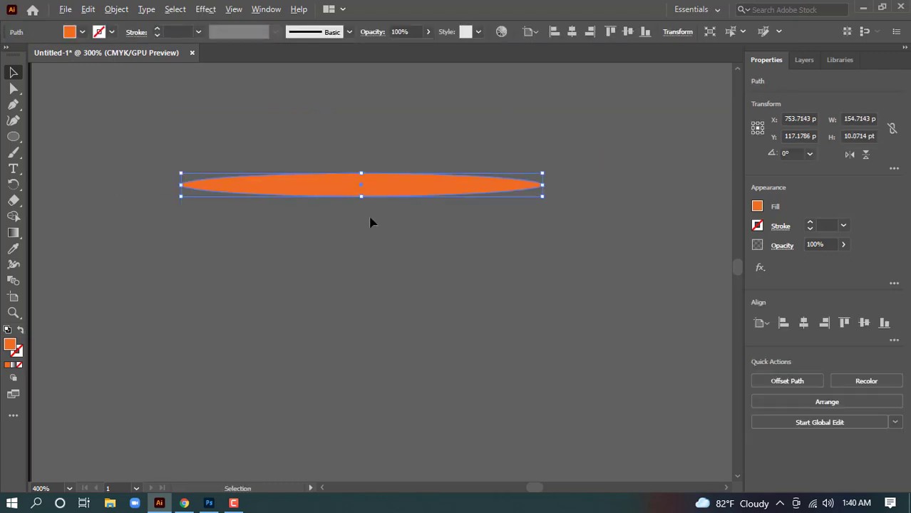
{"action": "scroll", "coordinate": [464, 246], "scroll_direction": "left", "scroll_amount": 3}
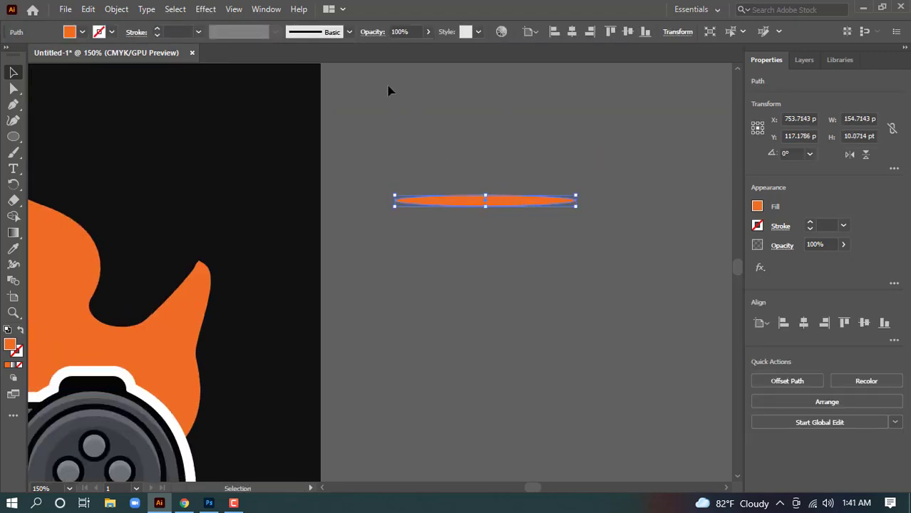
{"action": "left_click", "coordinate": [349, 32]}
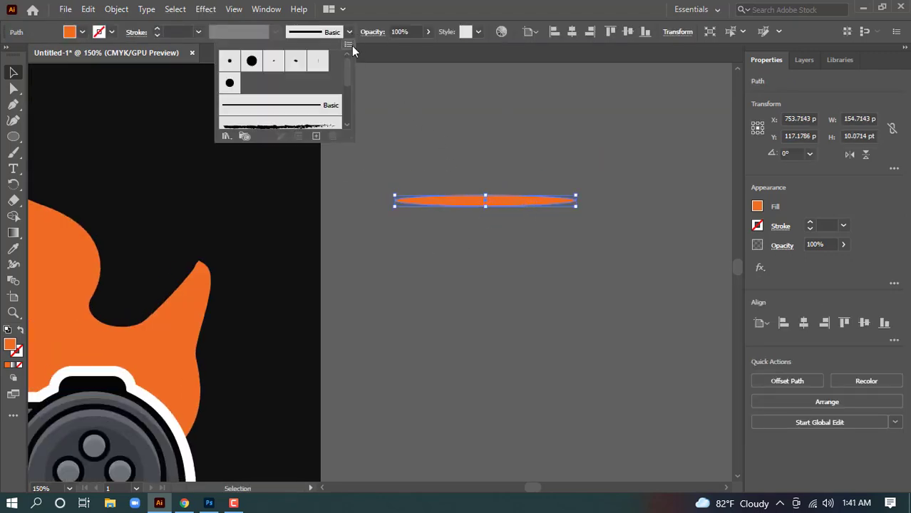
{"action": "left_click", "coordinate": [348, 45]}
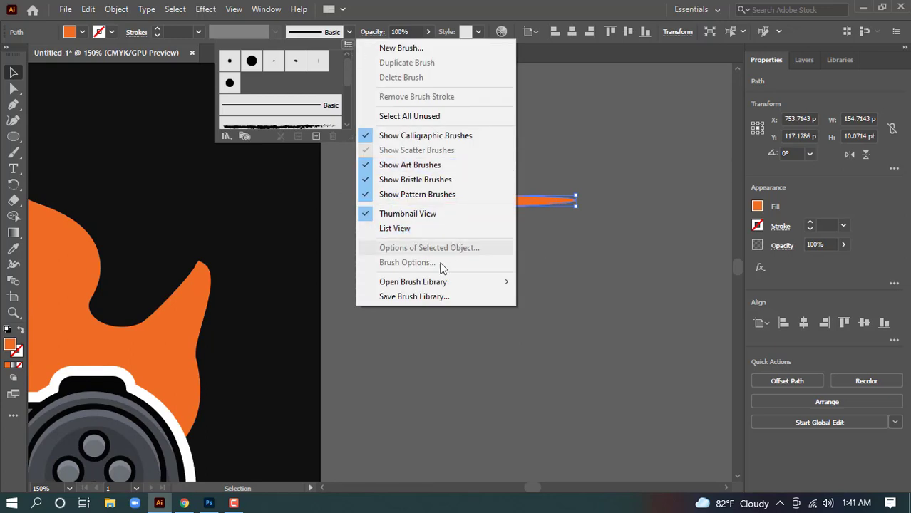
{"action": "mouse_move", "coordinate": [421, 285]}
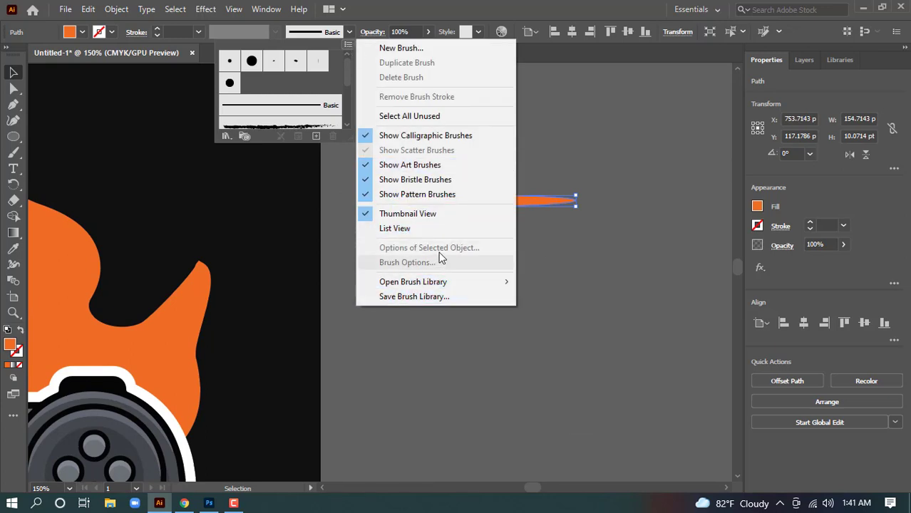
{"action": "left_click", "coordinate": [415, 297]}
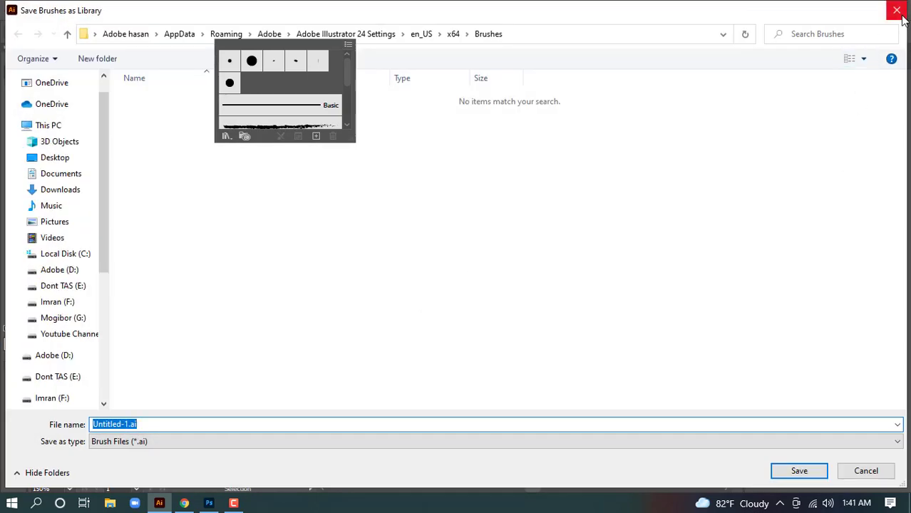
{"action": "left_click", "coordinate": [894, 12]}
Create a new Art Brush from the thin orange ellipse with the colorization method set to Tints
{"action": "left_click", "coordinate": [348, 46]}
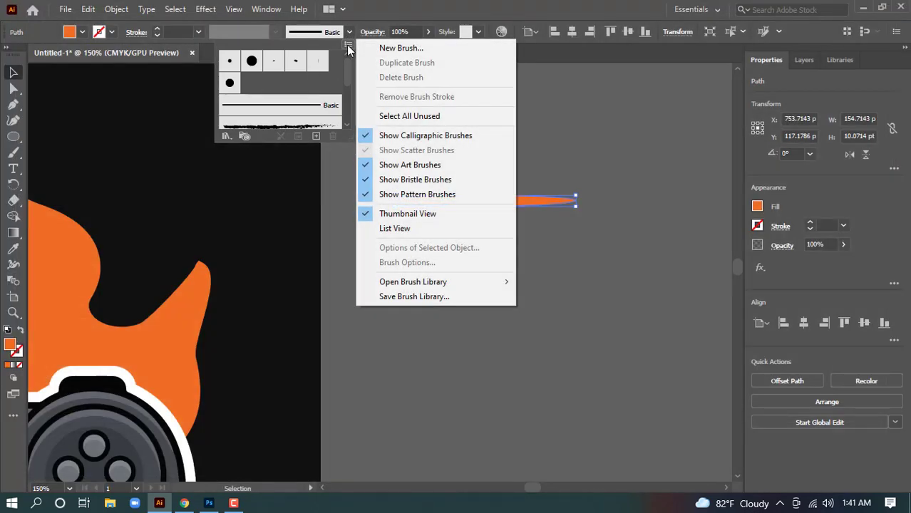
{"action": "left_click", "coordinate": [417, 54]}
{"action": "left_click_drag", "start_coordinate": [579, 162], "coordinate": [614, 124]}
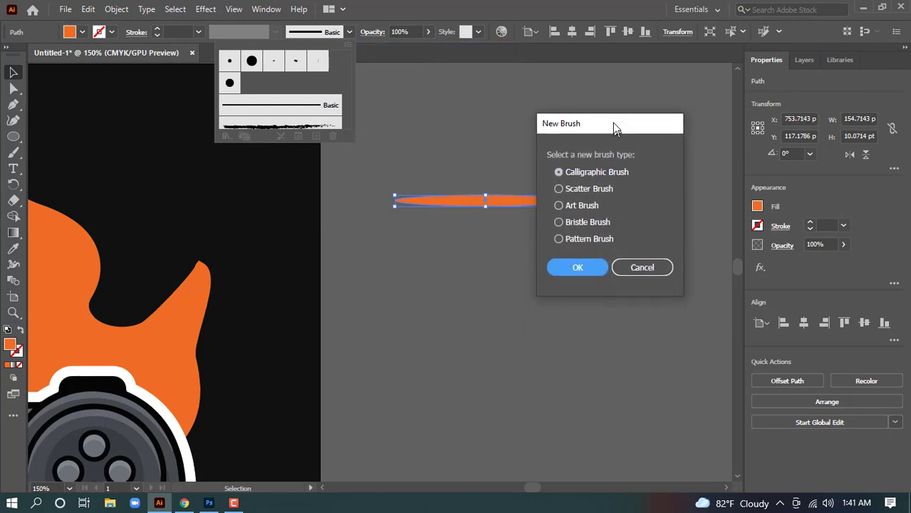
{"action": "left_click", "coordinate": [561, 204]}
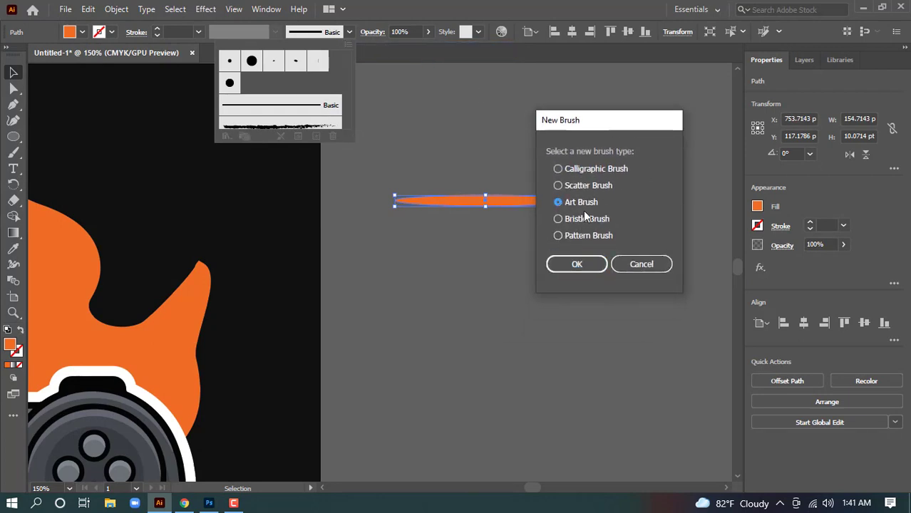
{"action": "left_click", "coordinate": [577, 264]}
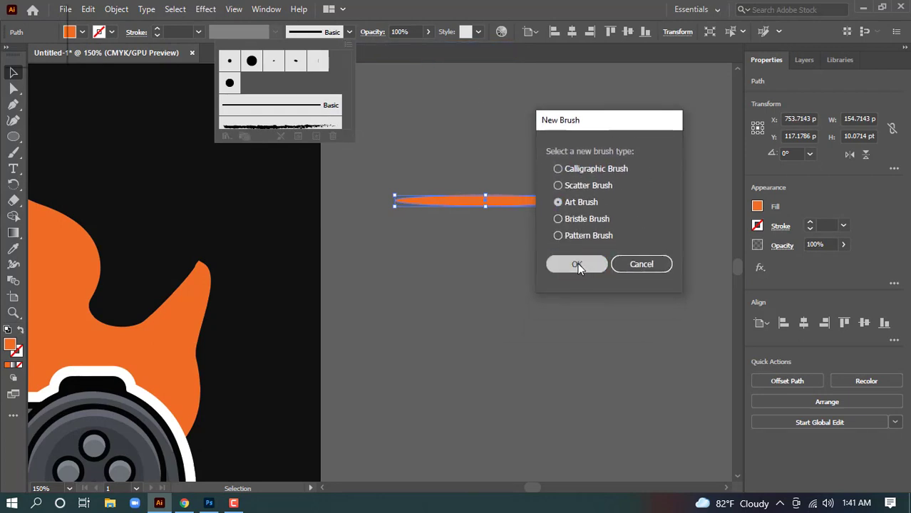
{"action": "left_click", "coordinate": [540, 296]}
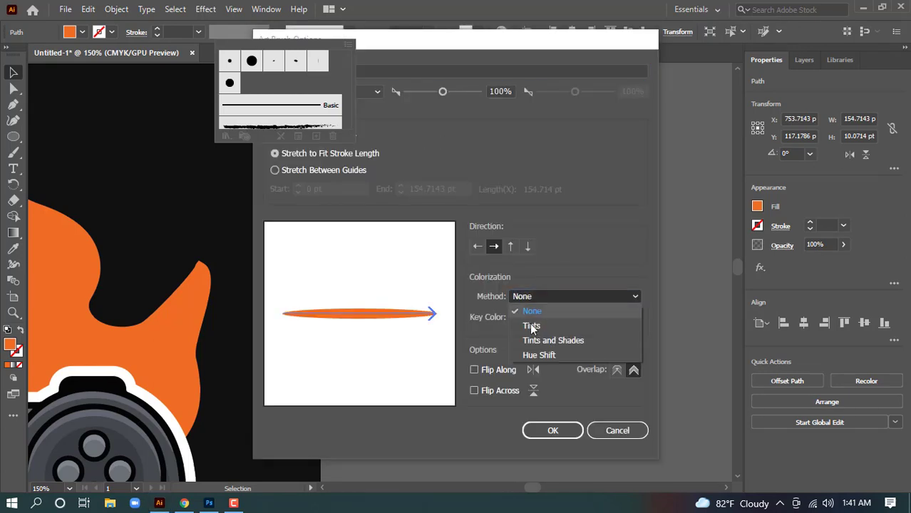
{"action": "left_click", "coordinate": [530, 324]}
{"action": "left_click", "coordinate": [551, 430]}
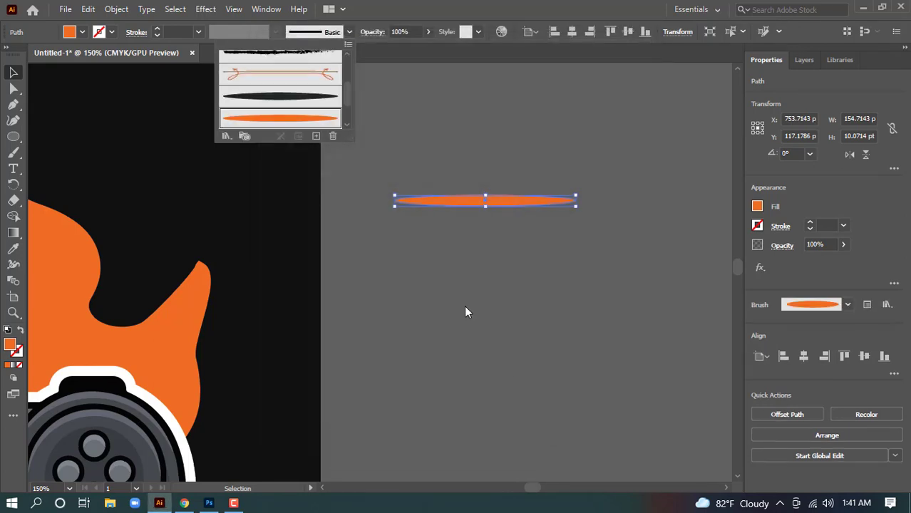
Undo the new brush and delete the orange ellipse beside the artboard
{"action": "key", "text": "a"}
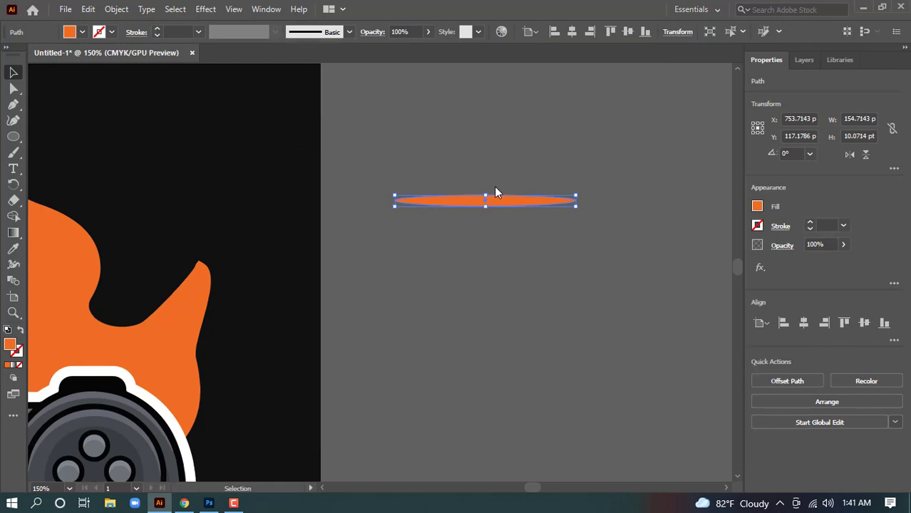
{"action": "key", "text": "v"}
{"action": "key", "text": "Delete"}
{"action": "left_click", "coordinate": [349, 32]}
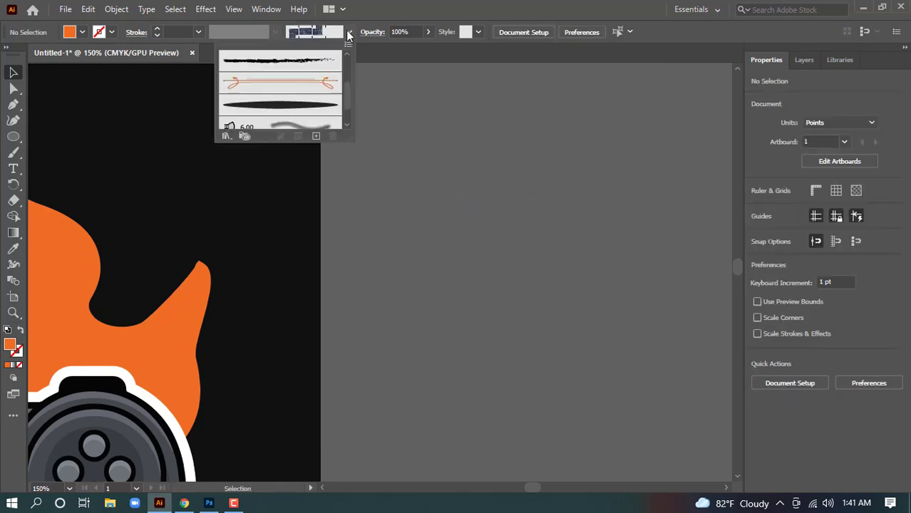
{"action": "left_click", "coordinate": [307, 263]}
Paint a curved orange accent stroke along the outer edge of the flame's tallest tongue with the dark tapered art brush
{"action": "scroll", "coordinate": [675, 252], "scroll_direction": "left", "scroll_amount": 5}
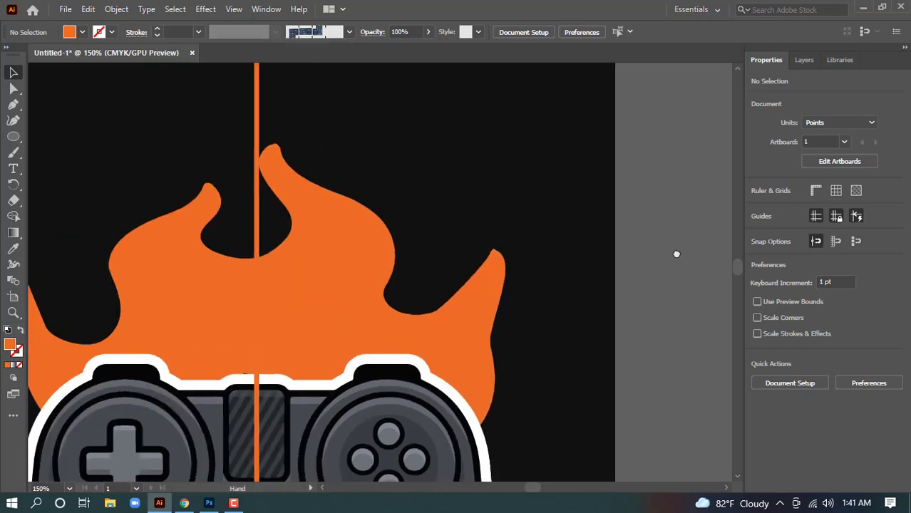
{"action": "key", "text": "ctrl+0"}
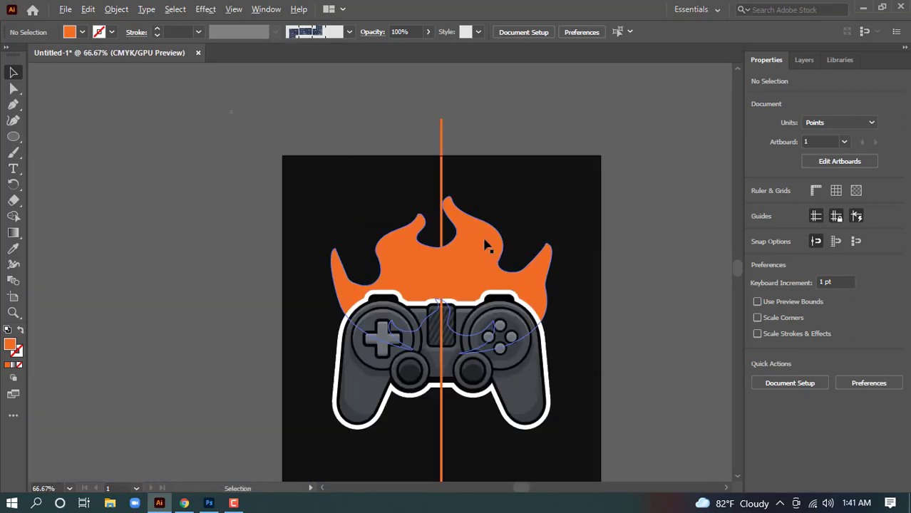
{"action": "key", "text": "ctrl+1"}
{"action": "left_click_drag", "start_coordinate": [468, 267], "coordinate": [390, 253]}
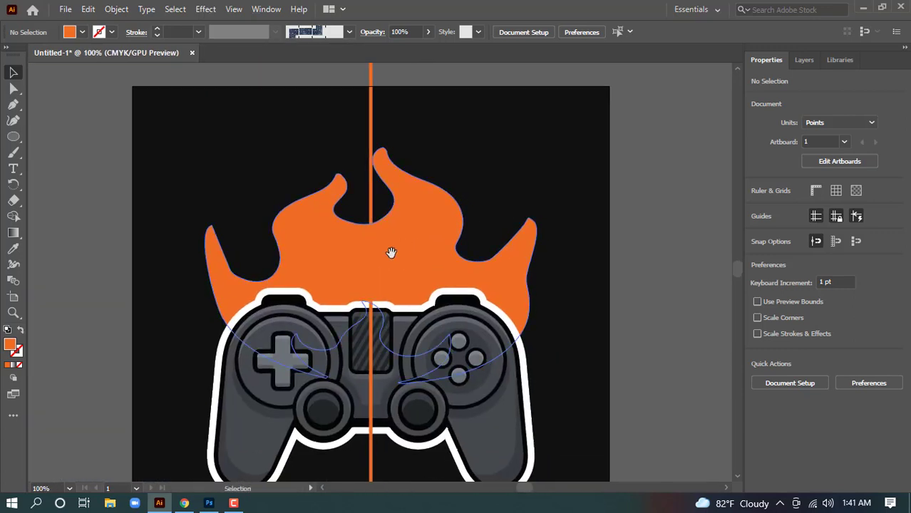
{"action": "left_click", "coordinate": [13, 152]}
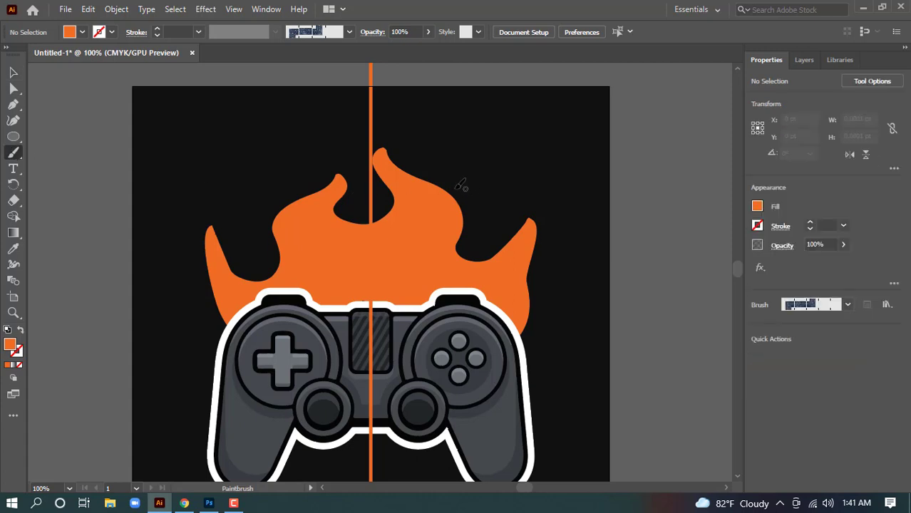
{"action": "left_click_drag", "start_coordinate": [428, 171], "coordinate": [396, 144]}
{"action": "key", "text": "ctrl+z"}
{"action": "left_click", "coordinate": [296, 74]}
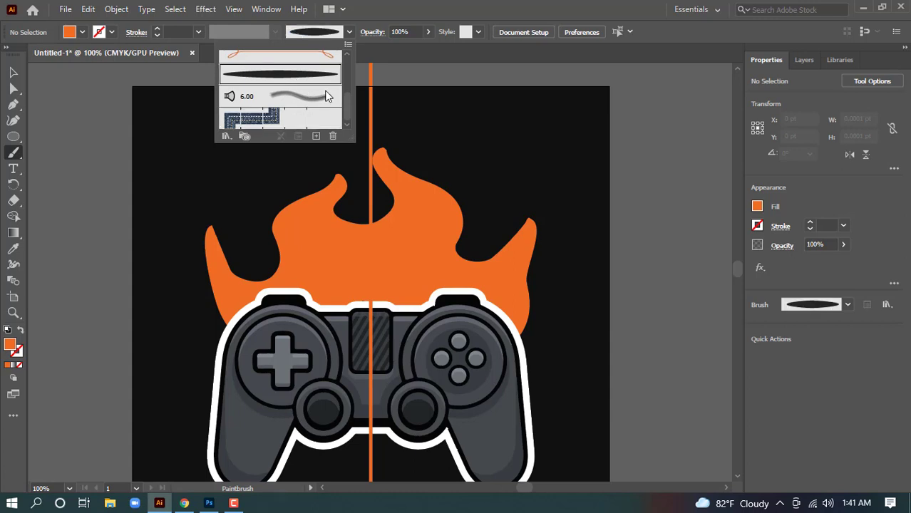
{"action": "left_click", "coordinate": [16, 155]}
{"action": "left_click_drag", "start_coordinate": [477, 199], "coordinate": [411, 147]}
Paint tapered orange accent strokes beside the flame's far-right tip, far-left tip and upper-left tongue
{"action": "left_click_drag", "start_coordinate": [543, 288], "coordinate": [545, 220]}
{"action": "key", "text": "ctrl+z"}
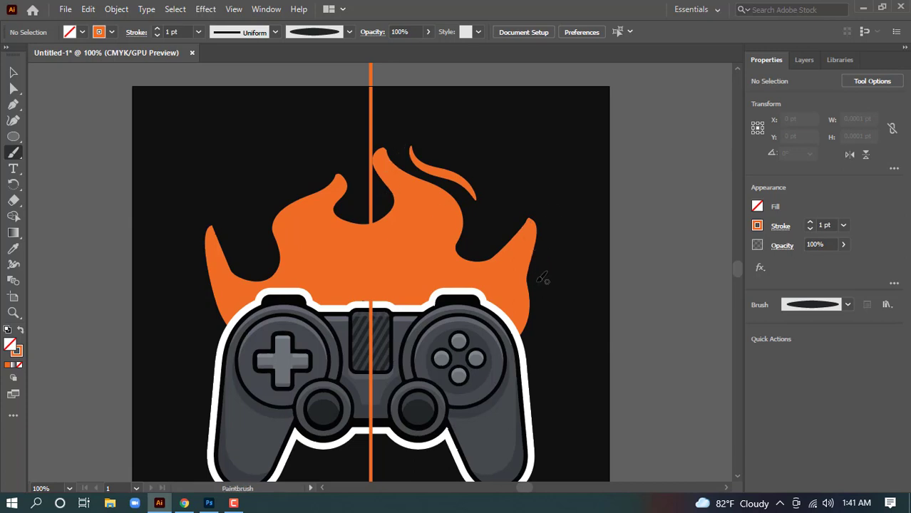
{"action": "left_click_drag", "start_coordinate": [536, 281], "coordinate": [546, 219]}
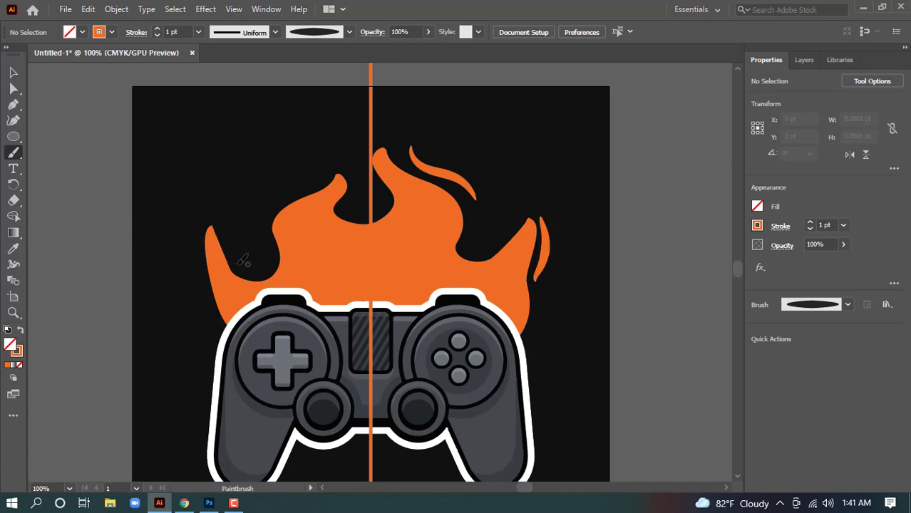
{"action": "left_click_drag", "start_coordinate": [240, 259], "coordinate": [222, 208]}
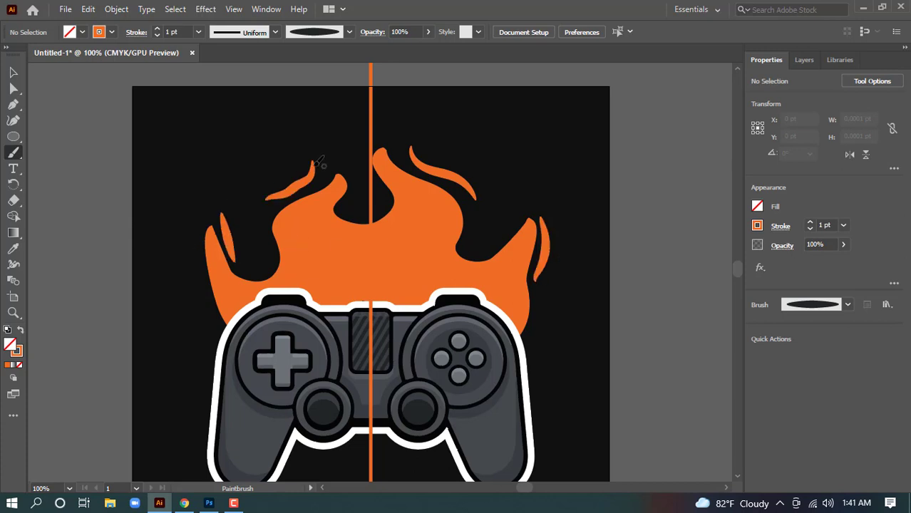
{"action": "key", "text": "ctrl"}
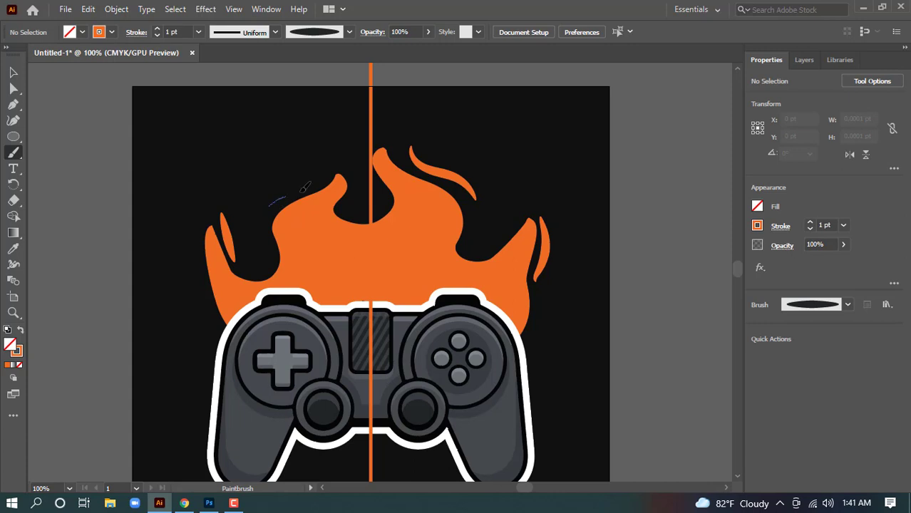
{"action": "left_click_drag", "start_coordinate": [304, 190], "coordinate": [326, 159]}
Select the four orange accent strokes around the flame and set their stroke weight to 0.75 pt
{"action": "left_click", "coordinate": [13, 72]}
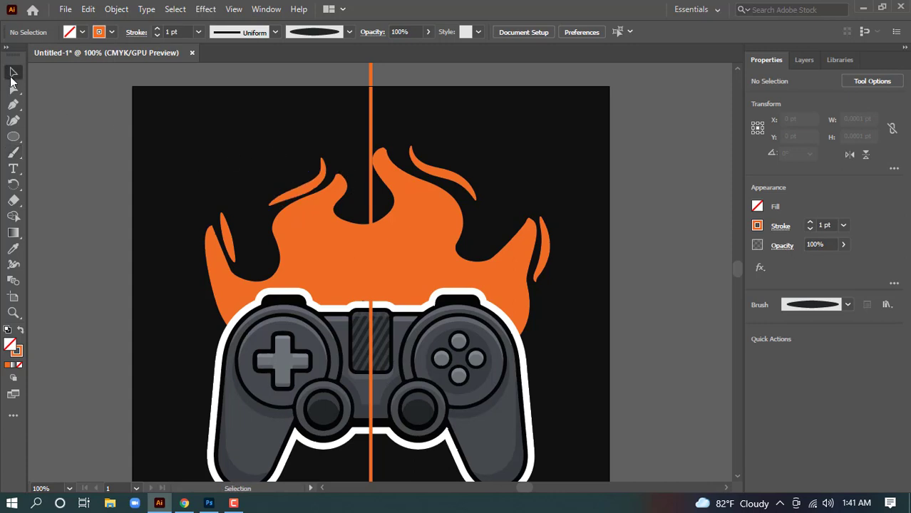
{"action": "left_click", "coordinate": [464, 176]}
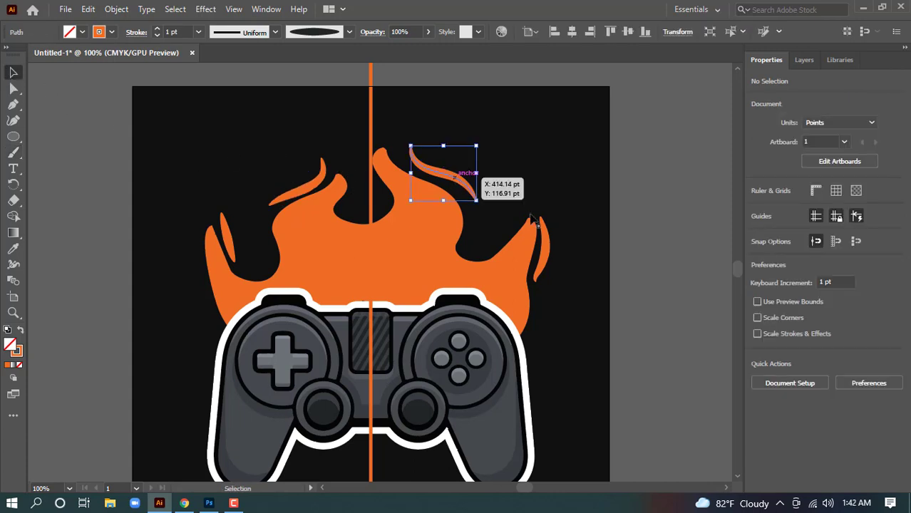
{"action": "left_click", "coordinate": [546, 251], "text": "shift"}
{"action": "left_click", "coordinate": [314, 184], "text": "shift"}
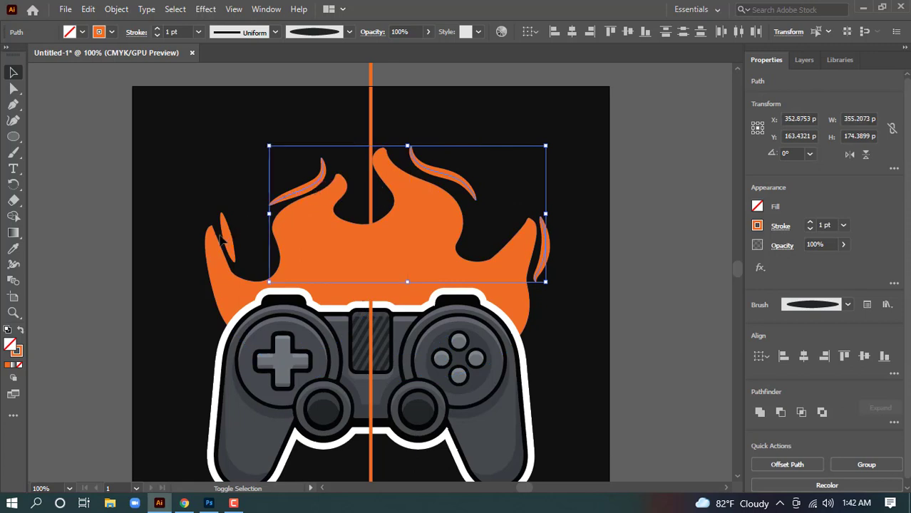
{"action": "left_click", "coordinate": [229, 240], "text": "shift"}
{"action": "left_click", "coordinate": [187, 32]}
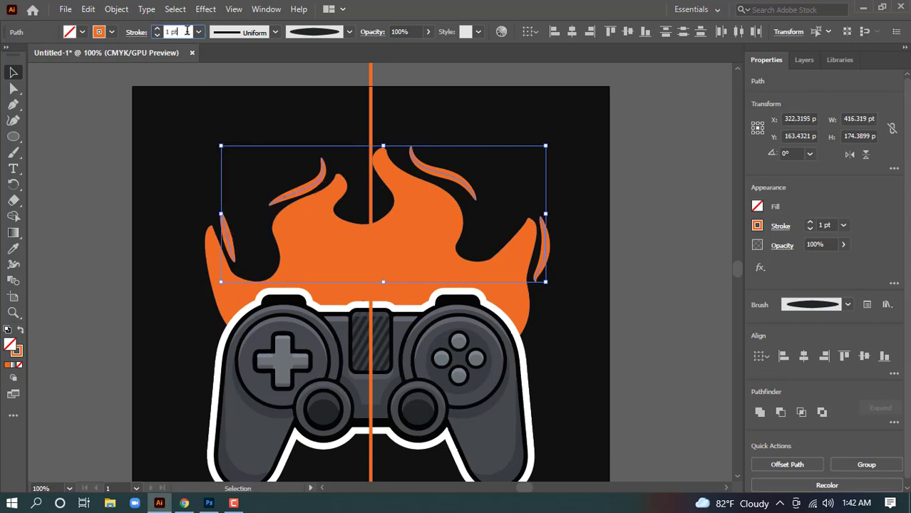
{"action": "type", "text": "2"}
{"action": "key", "text": "Return"}
{"action": "type", "text": "0.75"}
{"action": "key", "text": "Return"}
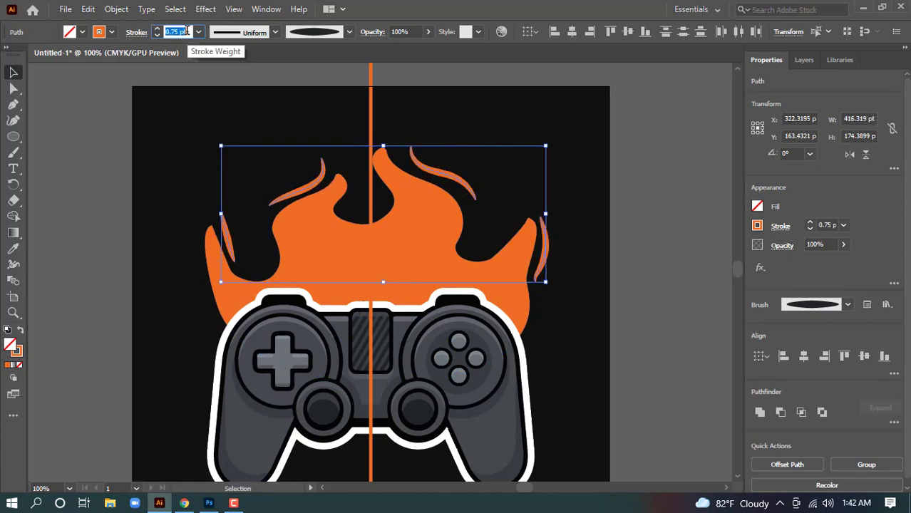
{"action": "left_click", "coordinate": [638, 190]}
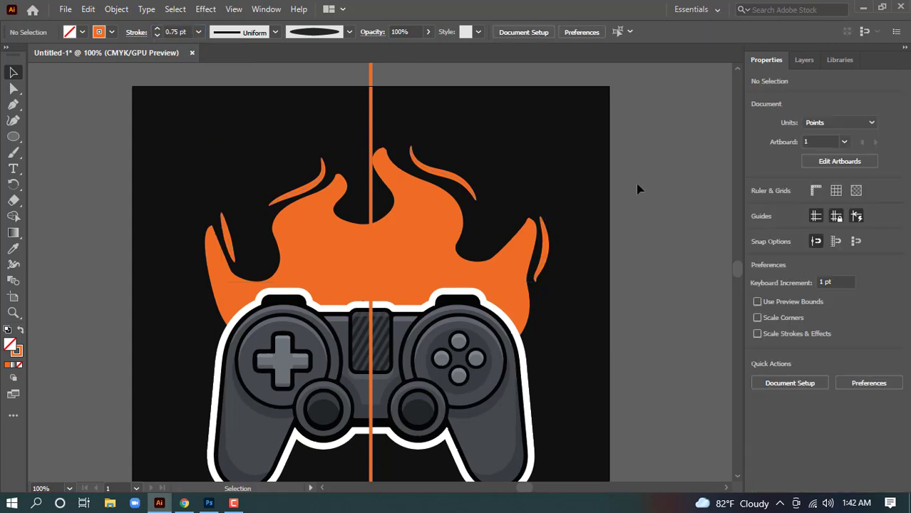
Ready the Paintbrush with a white stroke color for drawing highlights on the flame
{"action": "scroll", "coordinate": [590, 191], "scroll_direction": "down", "scroll_amount": 2}
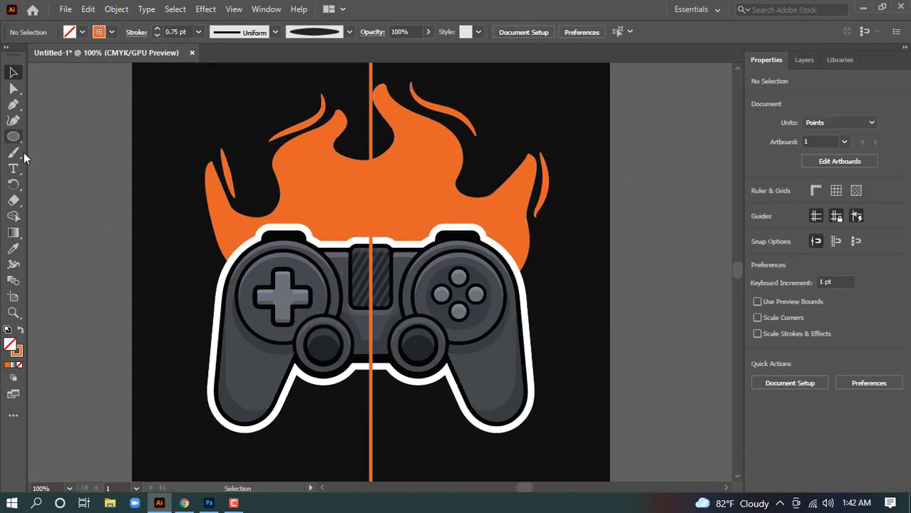
{"action": "left_click", "coordinate": [13, 152]}
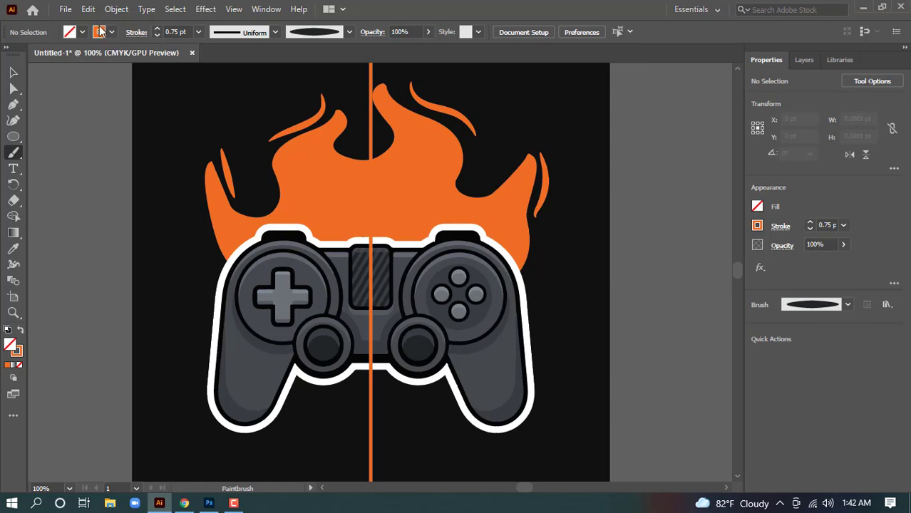
{"action": "left_click", "coordinate": [111, 31]}
{"action": "left_click", "coordinate": [37, 55]}
{"action": "left_click", "coordinate": [27, 55]}
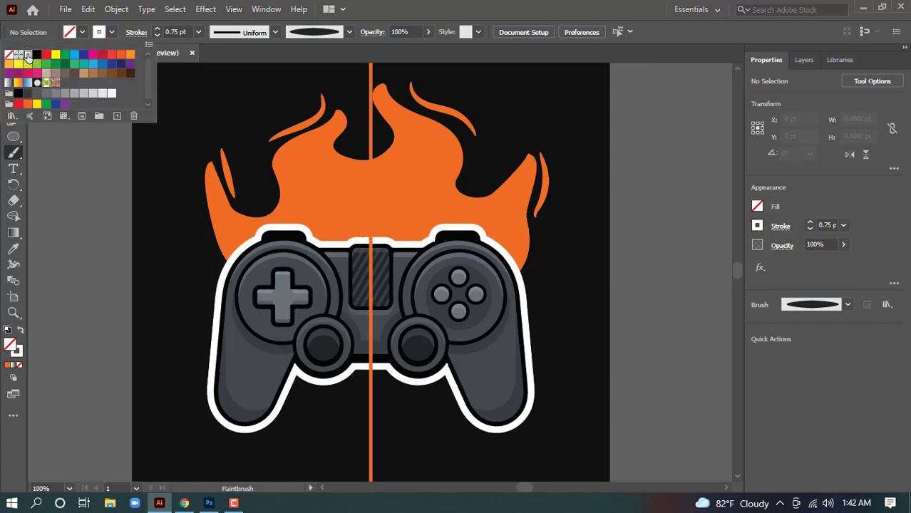
{"action": "left_click", "coordinate": [330, 142]}
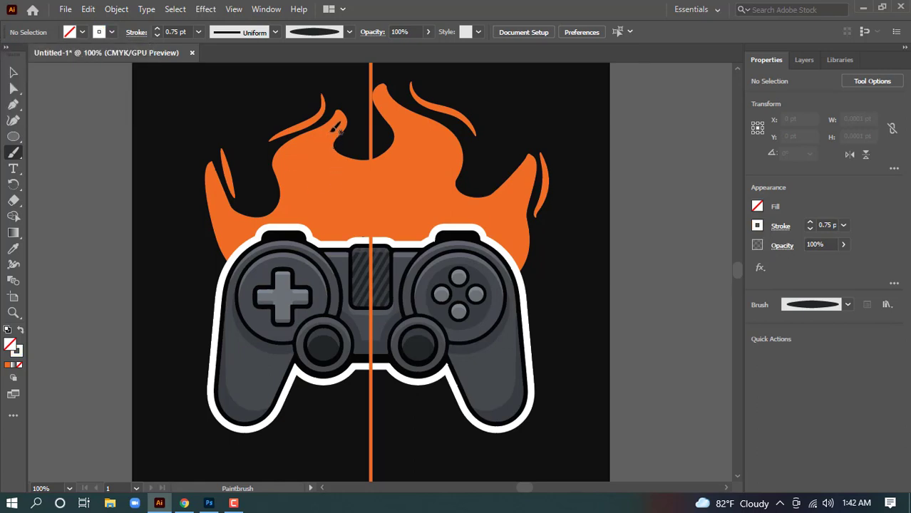
Paint a short curved white tapered highlight inside the flame's upper-left tongue, replacing the first longer attempt
{"action": "left_click_drag", "start_coordinate": [318, 226], "coordinate": [317, 228]}
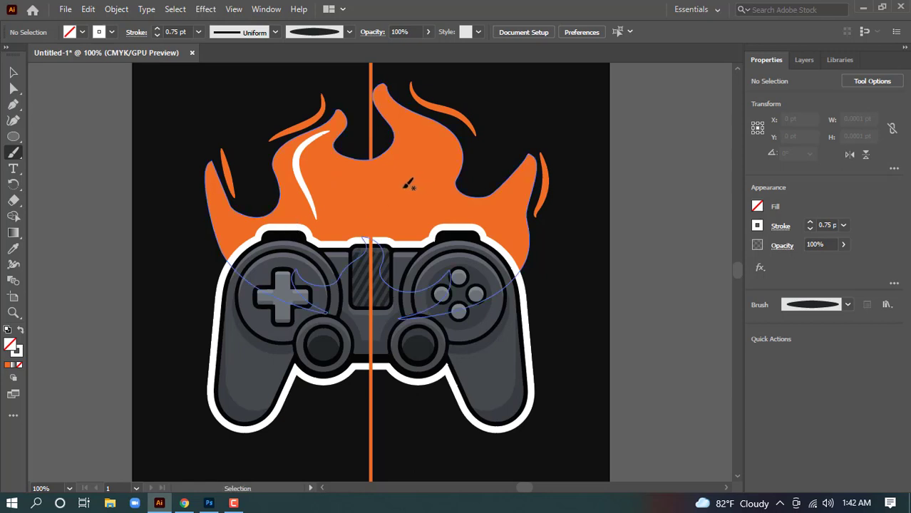
{"action": "key", "text": "ctrl+z"}
{"action": "left_click_drag", "start_coordinate": [314, 145], "coordinate": [287, 199]}
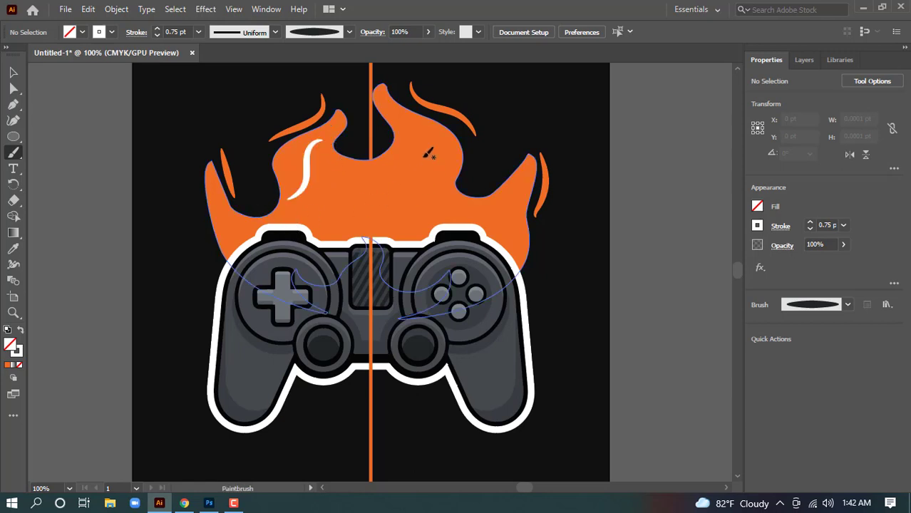
Paint white tapered highlights inside the flame's tall center-right tongue and along its far-right tip, redoing the far-right one closer to the tip
{"action": "left_click_drag", "start_coordinate": [416, 216], "coordinate": [411, 224]}
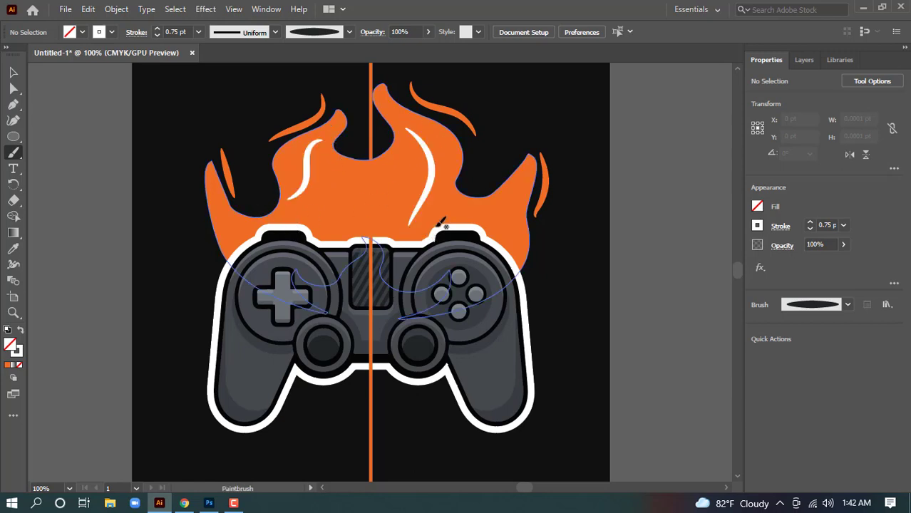
{"action": "left_click_drag", "start_coordinate": [508, 195], "coordinate": [494, 238]}
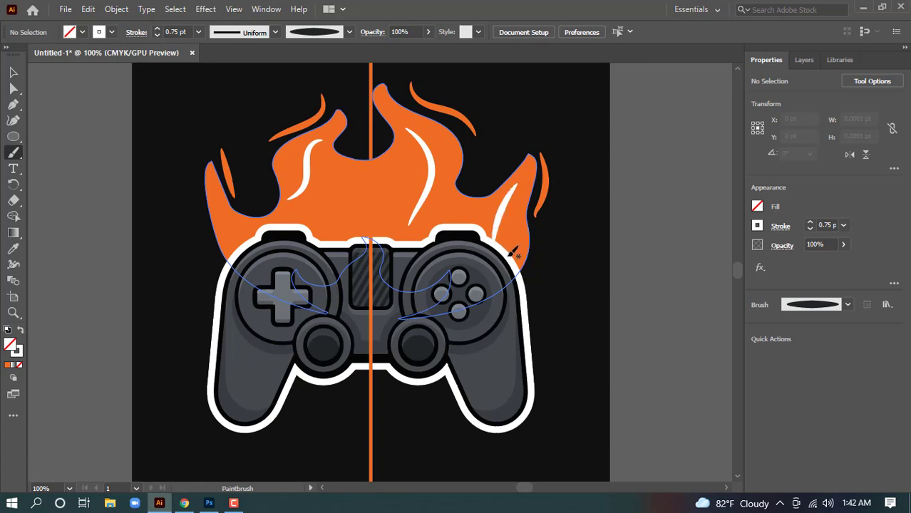
{"action": "key", "text": "ctrl+z"}
{"action": "left_click_drag", "start_coordinate": [530, 170], "coordinate": [508, 232]}
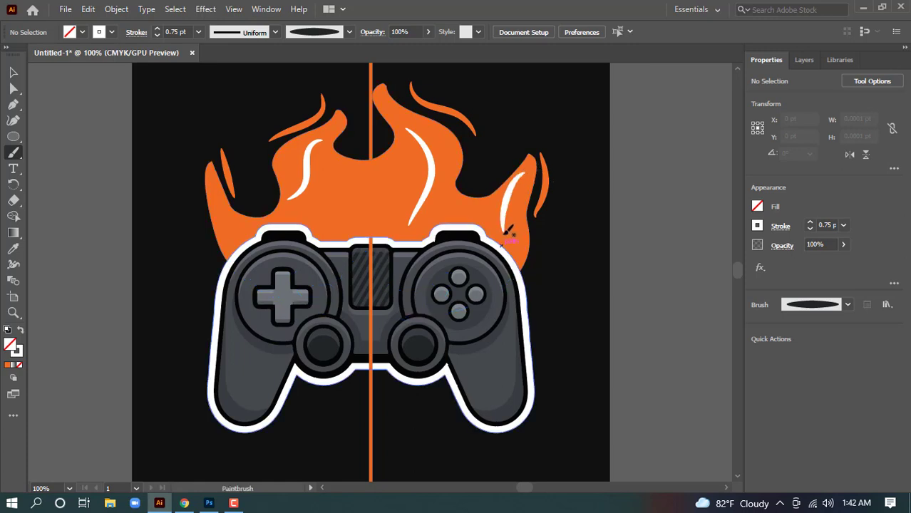
Set the stroke weight of the three white flame highlights to 0.5 pt
{"action": "left_click", "coordinate": [13, 71]}
{"action": "left_click", "coordinate": [505, 203]}
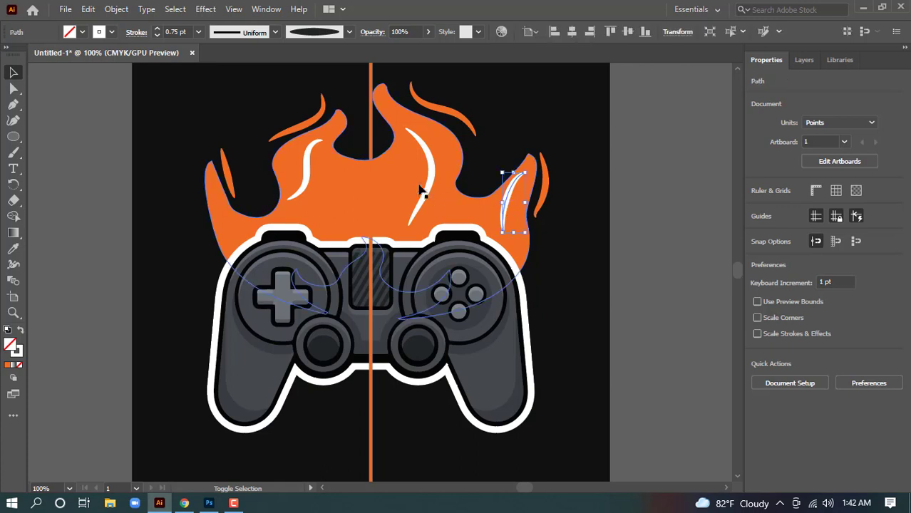
{"action": "left_click", "coordinate": [430, 188], "text": "shift"}
{"action": "left_click", "coordinate": [431, 188], "text": "shift"}
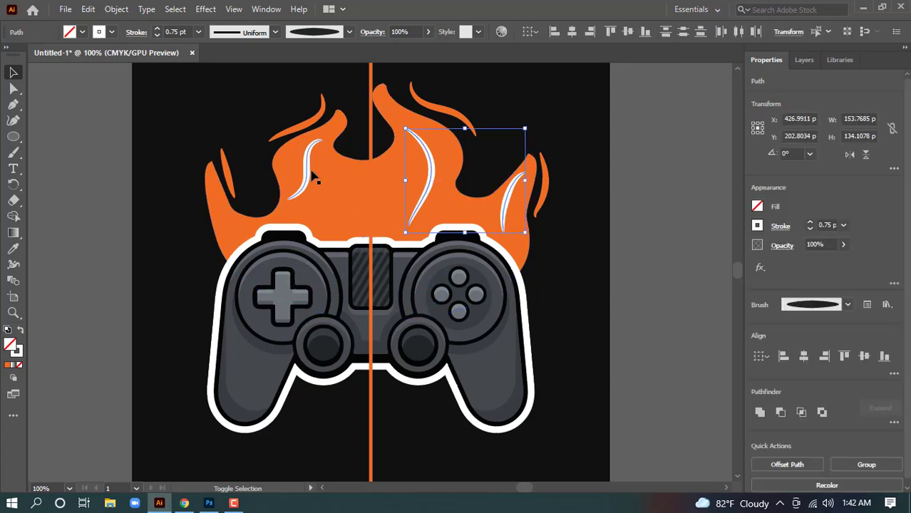
{"action": "left_click", "coordinate": [312, 173], "text": "shift"}
{"action": "left_click", "coordinate": [178, 32]}
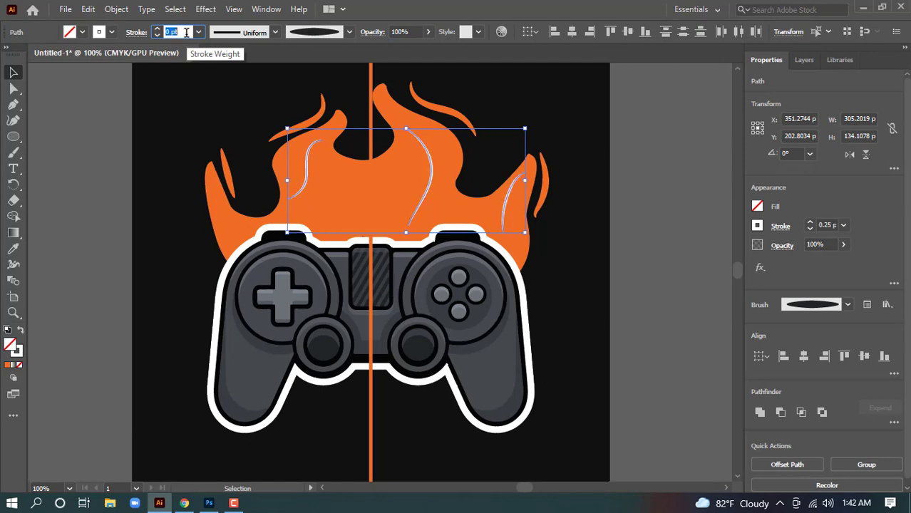
{"action": "type", "text": "0.5"}
{"action": "key", "text": "Return"}
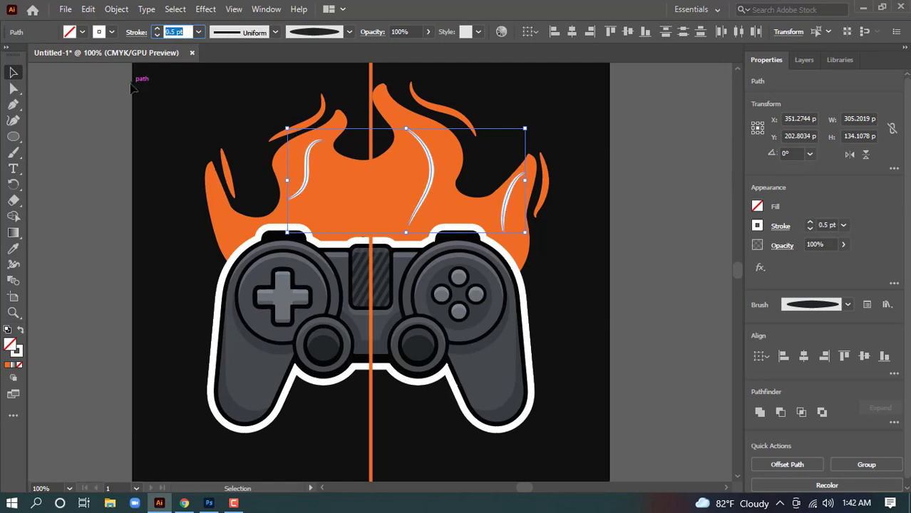
{"action": "left_click", "coordinate": [118, 156]}
Group the controller, flame, accent strokes and highlights into one object
{"action": "scroll", "coordinate": [119, 152], "scroll_direction": "down", "scroll_amount": 2, "text": "alt"}
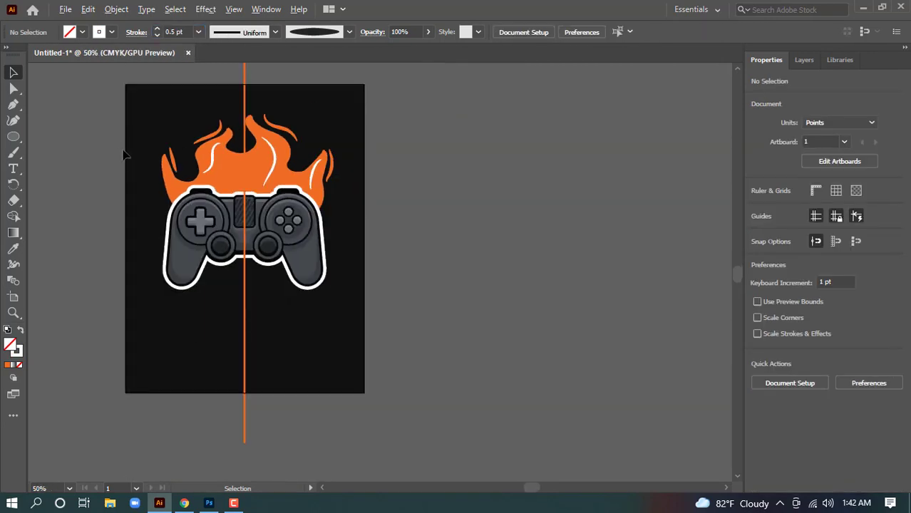
{"action": "left_click_drag", "start_coordinate": [201, 362], "coordinate": [313, 387]}
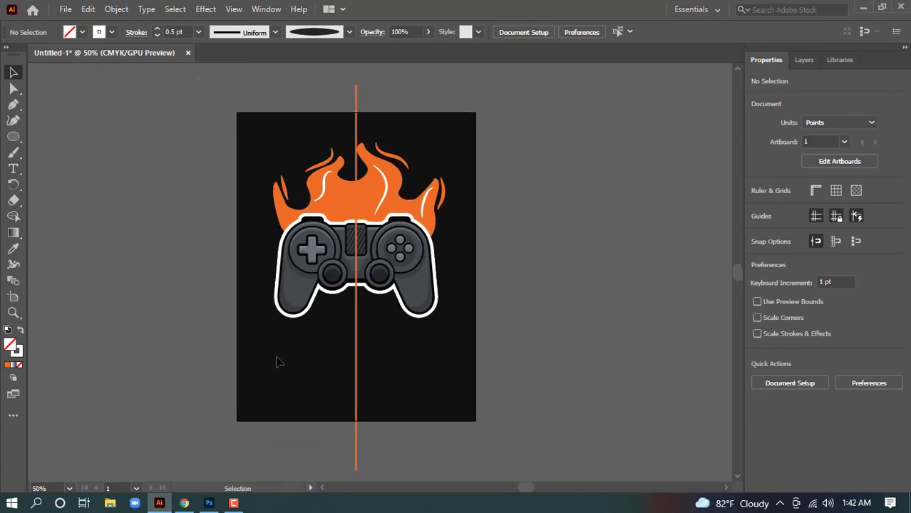
{"action": "left_click_drag", "start_coordinate": [278, 362], "coordinate": [454, 152]}
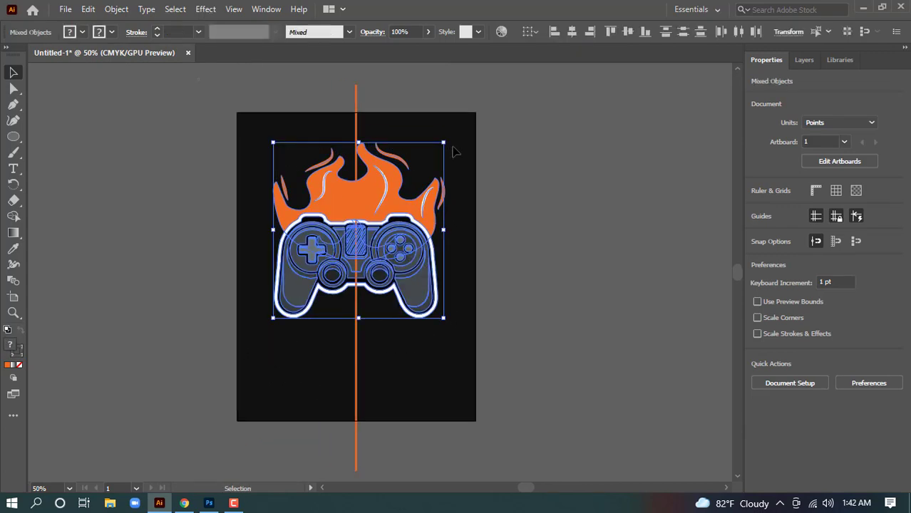
{"action": "key", "text": "ctrl+g"}
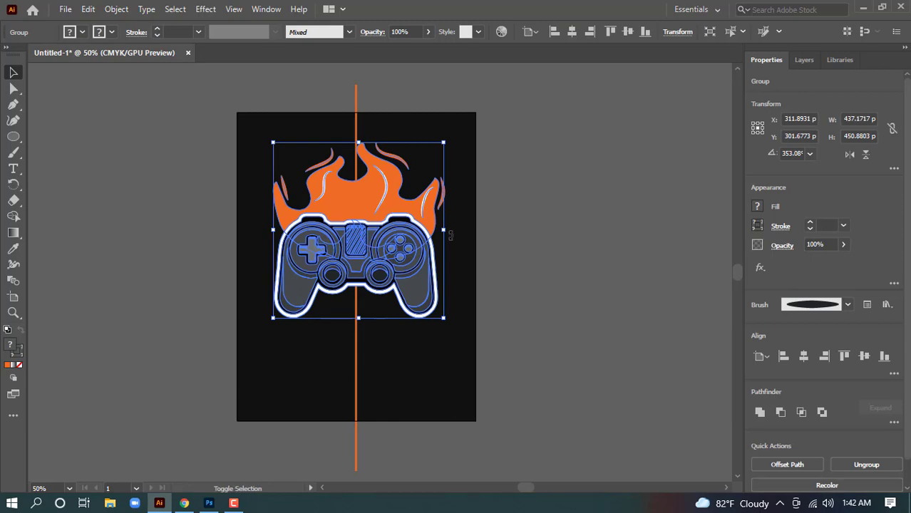
Scale the flaming controller group down to about 389 × 402 pt and center it horizontally on the artboard
{"action": "left_click_drag", "start_coordinate": [447, 233], "coordinate": [392, 222]}
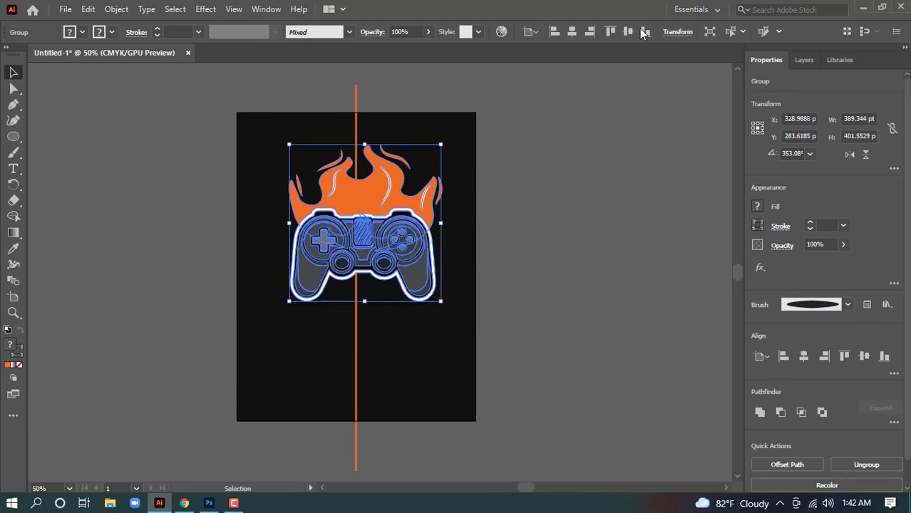
{"action": "left_click", "coordinate": [574, 32]}
{"action": "left_click", "coordinate": [516, 305]}
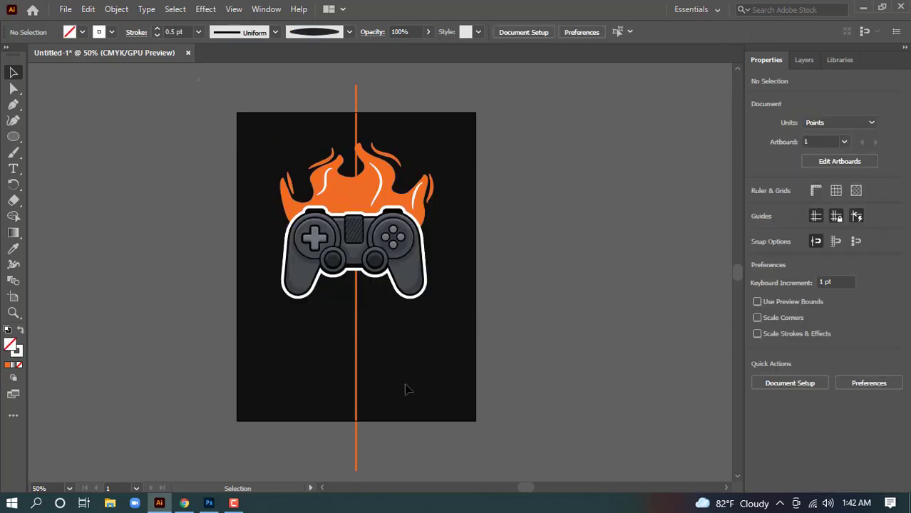
{"action": "left_click_drag", "start_coordinate": [386, 394], "coordinate": [405, 389]}
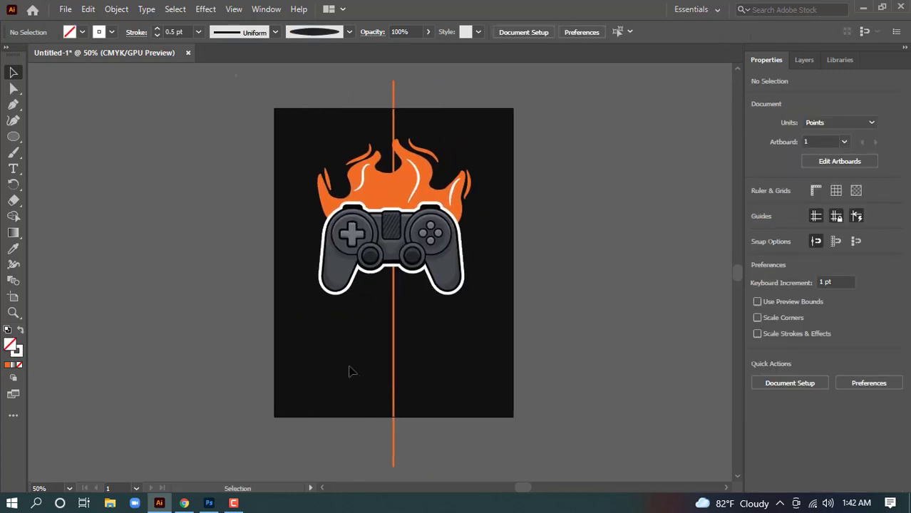
Add the text "GAME" in Consolas Bold 72 pt and place it on the empty canvas beside the artboard
{"action": "left_click", "coordinate": [12, 168]}
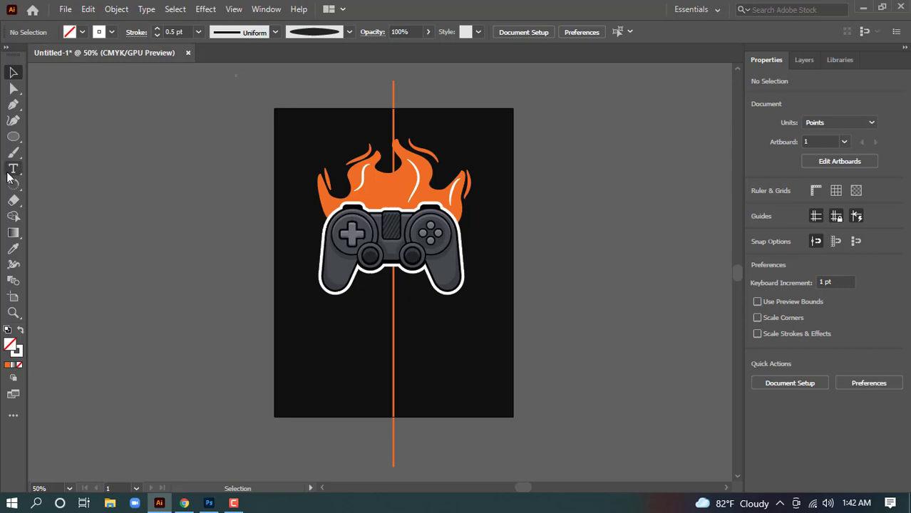
{"action": "left_click", "coordinate": [325, 367]}
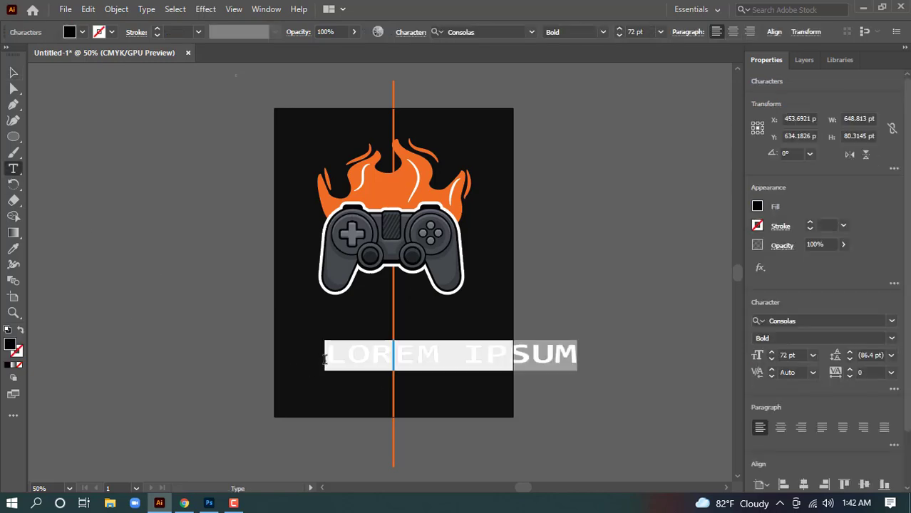
{"action": "type", "text": "G"}
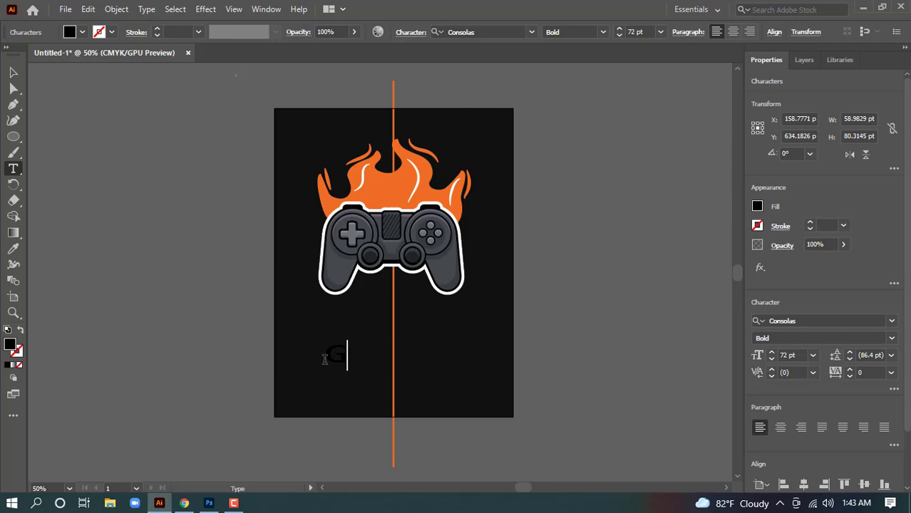
{"action": "type", "text": "AME"}
{"action": "left_click", "coordinate": [13, 72]}
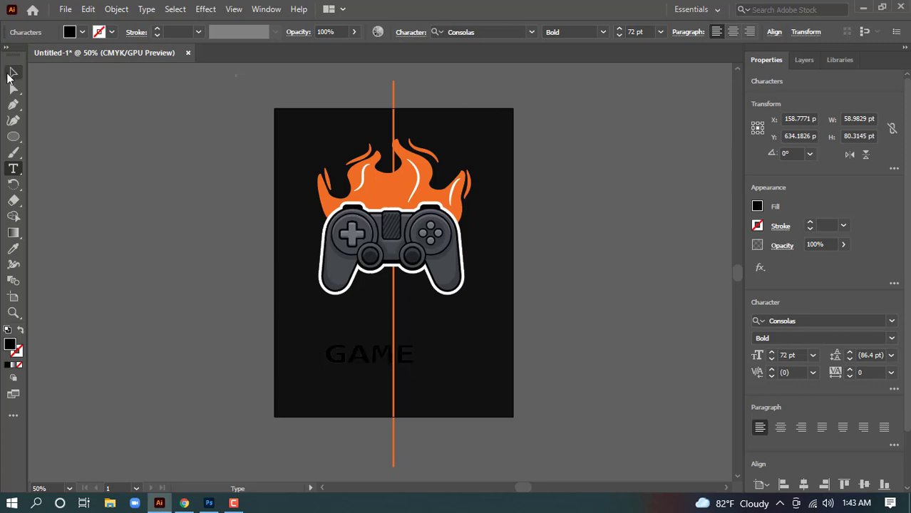
{"action": "left_click_drag", "start_coordinate": [380, 354], "coordinate": [639, 253]}
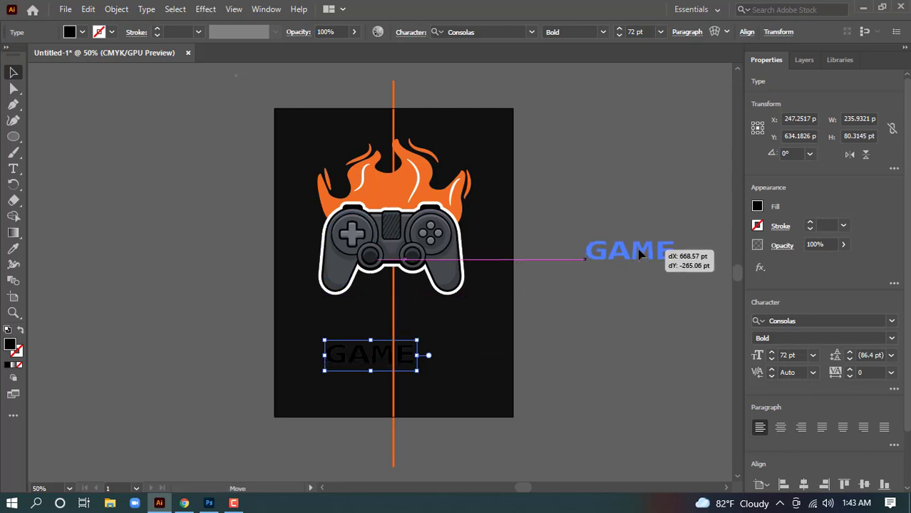
{"action": "left_click_drag", "start_coordinate": [615, 326], "coordinate": [615, 325]}
{"action": "scroll", "coordinate": [549, 322], "scroll_direction": "right", "scroll_amount": 2}
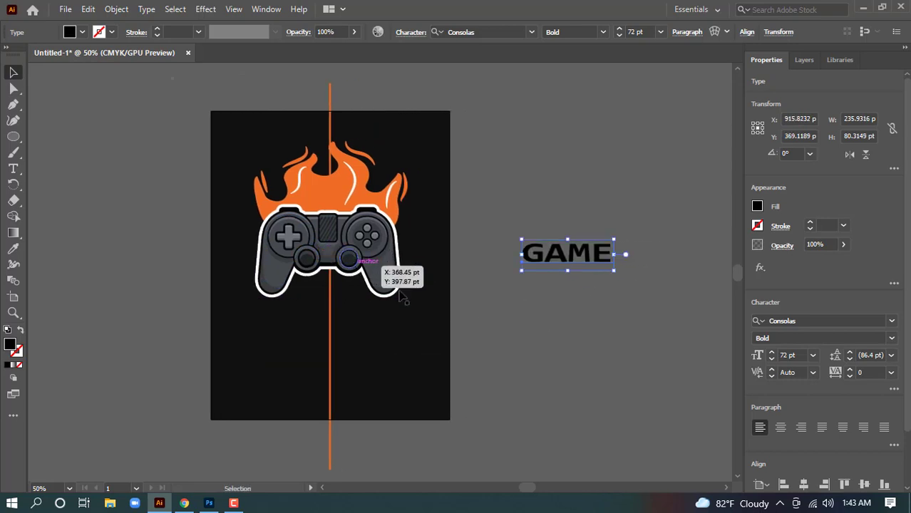
Fill the GAME text with the dark grey sampled from the controller using the Eyedropper
{"action": "key", "text": "i"}
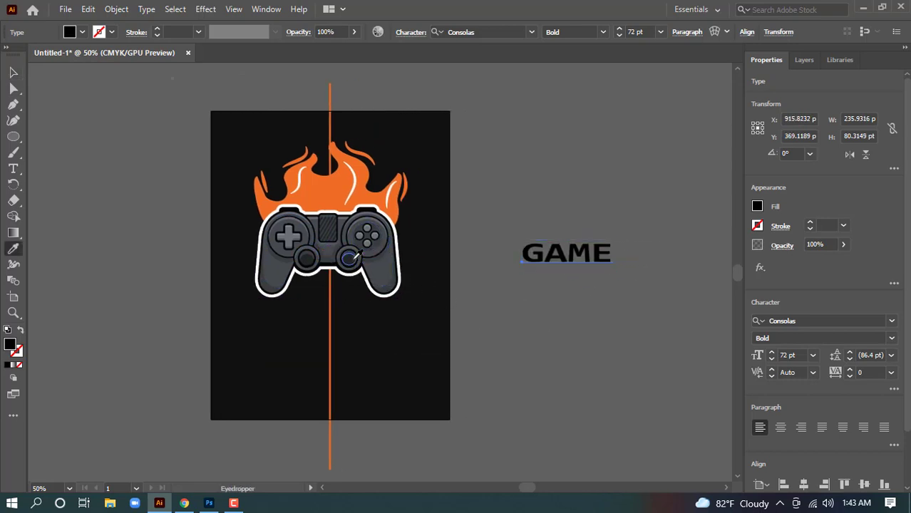
{"action": "left_click", "coordinate": [330, 262]}
{"action": "key", "text": "v"}
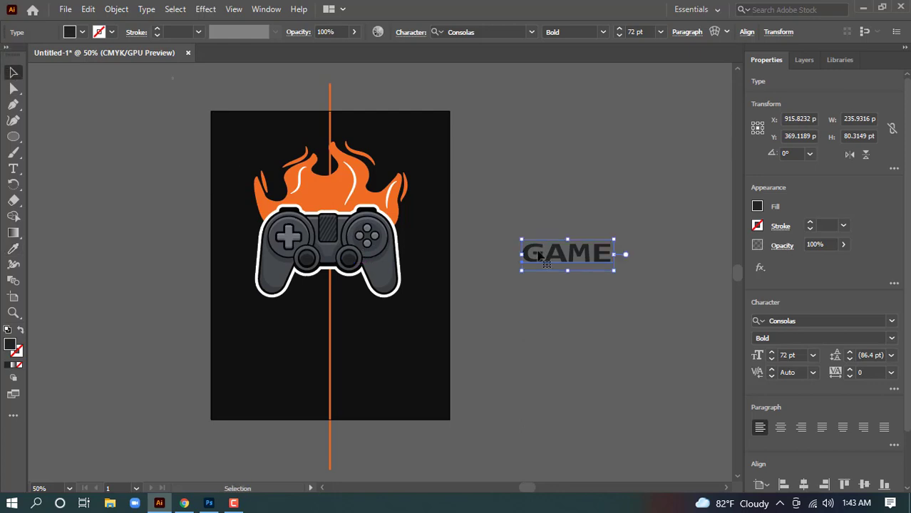
Duplicate the GAME text directly below itself and change the copy to "OVER"
{"action": "left_click_drag", "start_coordinate": [556, 258], "coordinate": [568, 288]}
{"action": "key", "text": "t"}
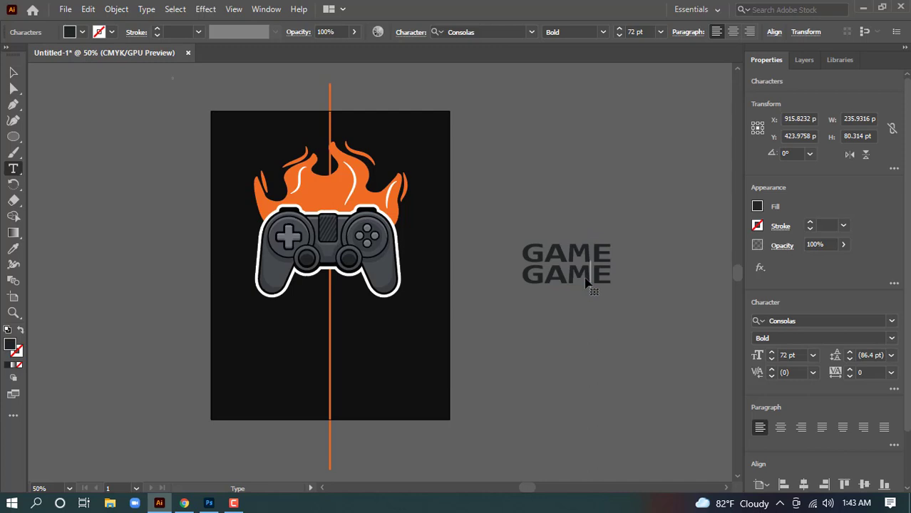
{"action": "double_click", "coordinate": [586, 283]}
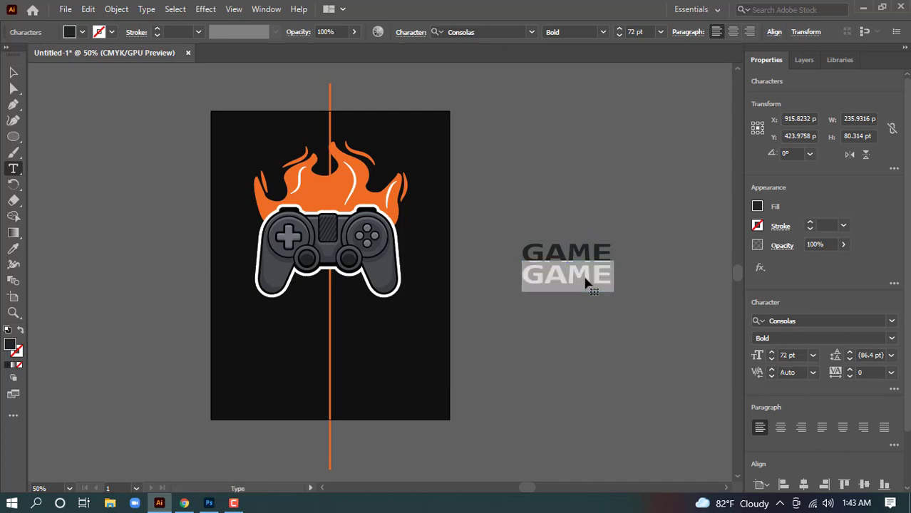
{"action": "type", "text": "O"}
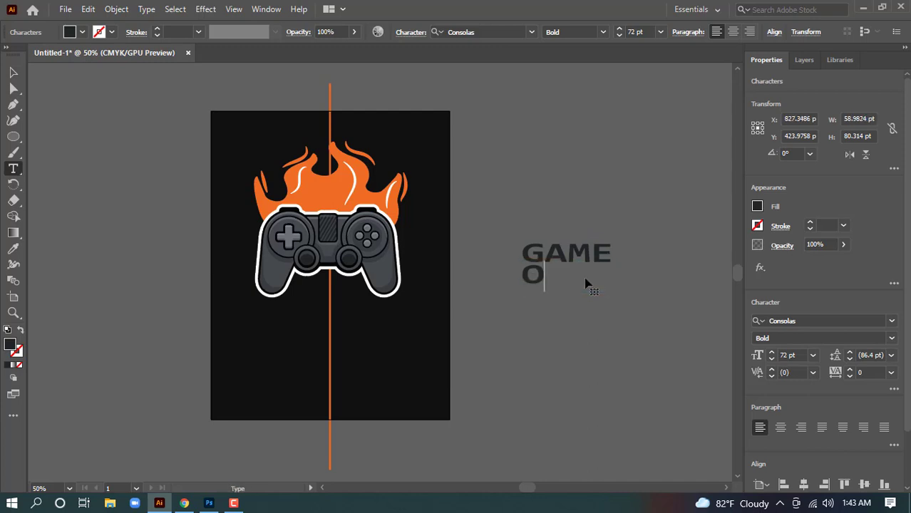
{"action": "type", "text": "VER"}
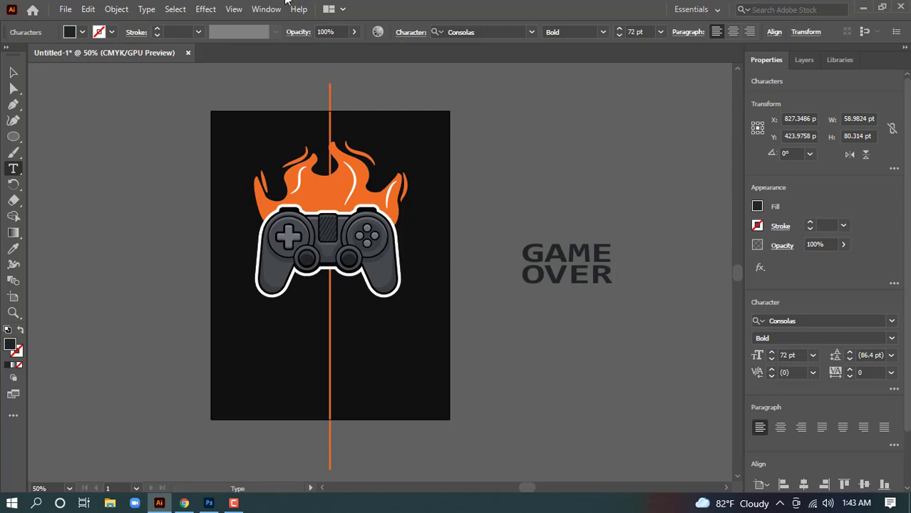
{"action": "left_click", "coordinate": [13, 72]}
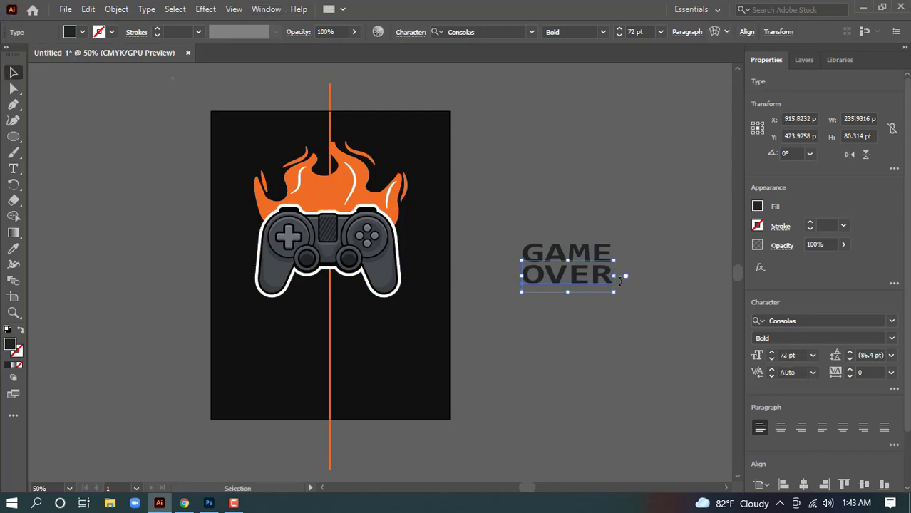
Scale OVER down beneath GAME and convert both words to outlines
{"action": "left_click_drag", "start_coordinate": [613, 276], "coordinate": [625, 226]}
{"action": "left_click", "coordinate": [599, 351]}
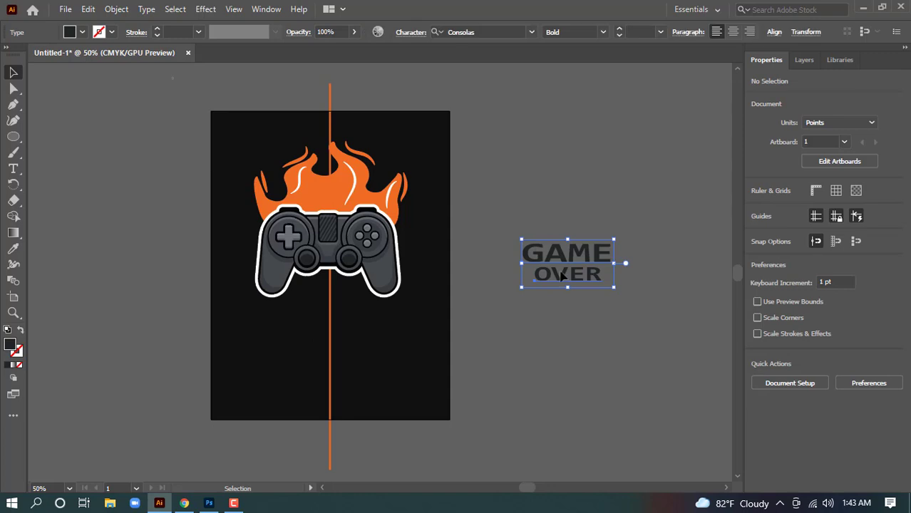
{"action": "right_click", "coordinate": [565, 277]}
{"action": "left_click", "coordinate": [582, 308]}
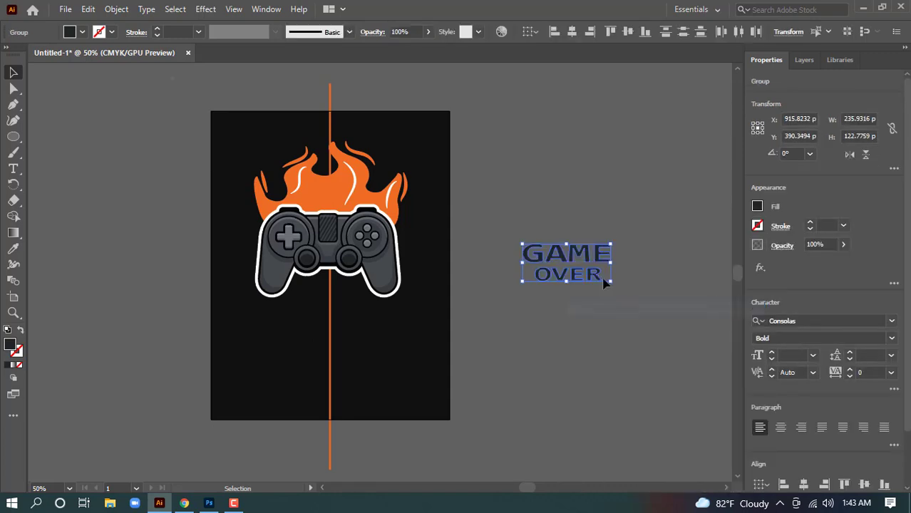
Enlarge the outlined words to about 337 pt wide and move OVER up closer beneath GAME
{"action": "left_click_drag", "start_coordinate": [615, 285], "coordinate": [655, 300]}
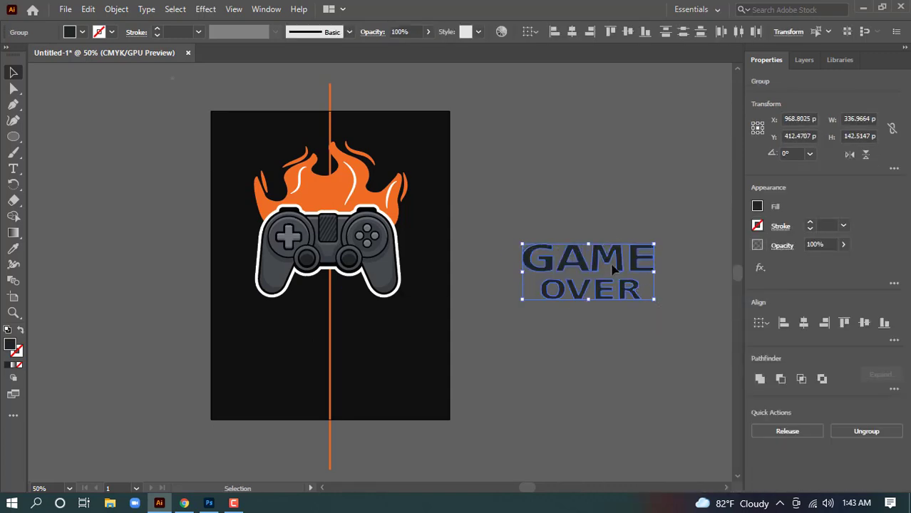
{"action": "left_click_drag", "start_coordinate": [616, 259], "coordinate": [599, 325]}
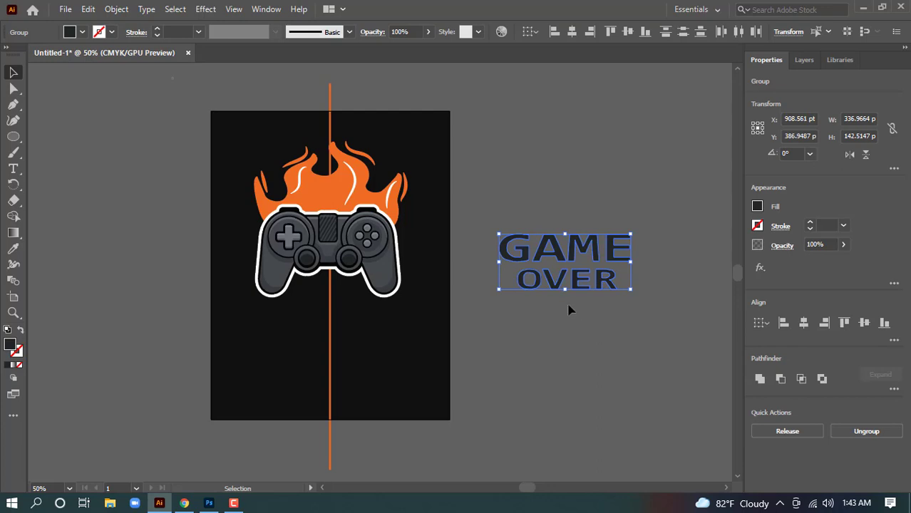
{"action": "left_click", "coordinate": [535, 312]}
{"action": "left_click", "coordinate": [616, 280]}
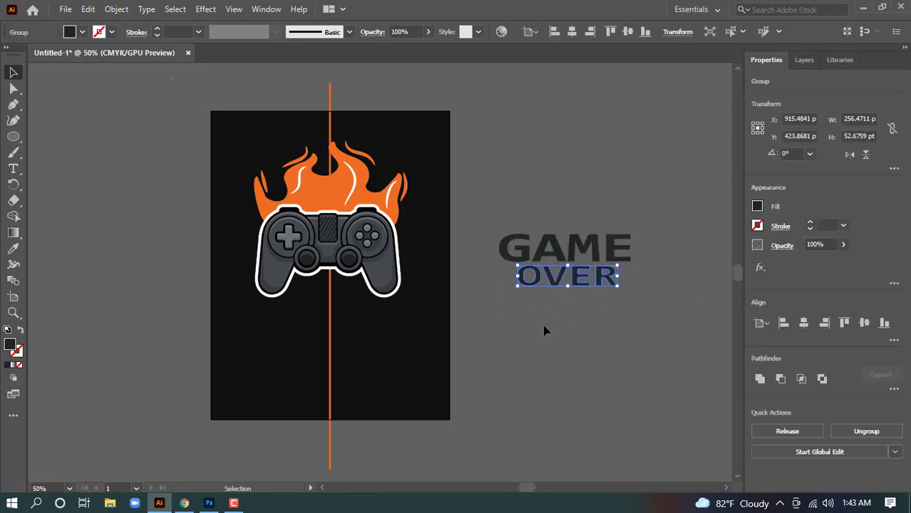
{"action": "left_click", "coordinate": [486, 316]}
Move both words onto the artboard below the controller and enlarge them to about 375 × 149 pt, keeping them selected
{"action": "left_click_drag", "start_coordinate": [576, 262], "coordinate": [332, 326]}
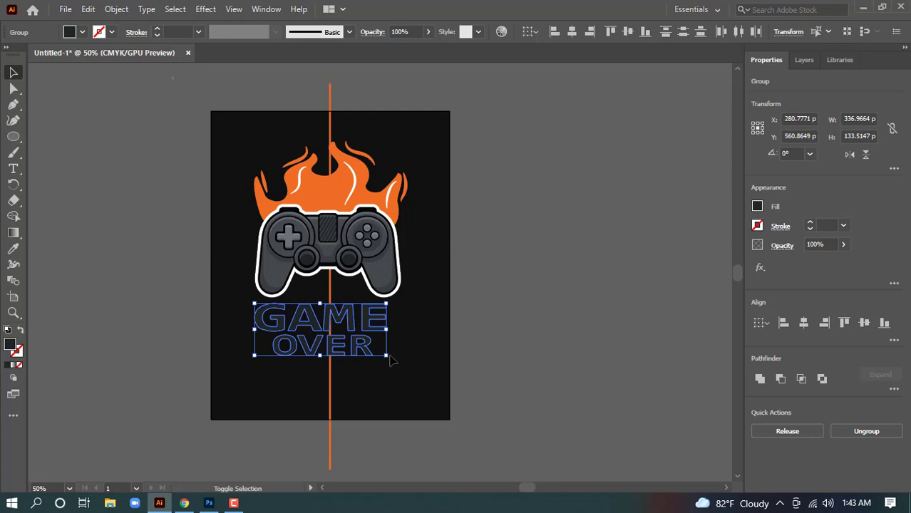
{"action": "mouse_move", "coordinate": [391, 362]}
{"action": "left_mouse_down"}
{"action": "mouse_move", "coordinate": [414, 370]}
{"action": "mouse_move", "coordinate": [402, 365]}
{"action": "left_mouse_up"}
{"action": "left_click", "coordinate": [581, 316]}
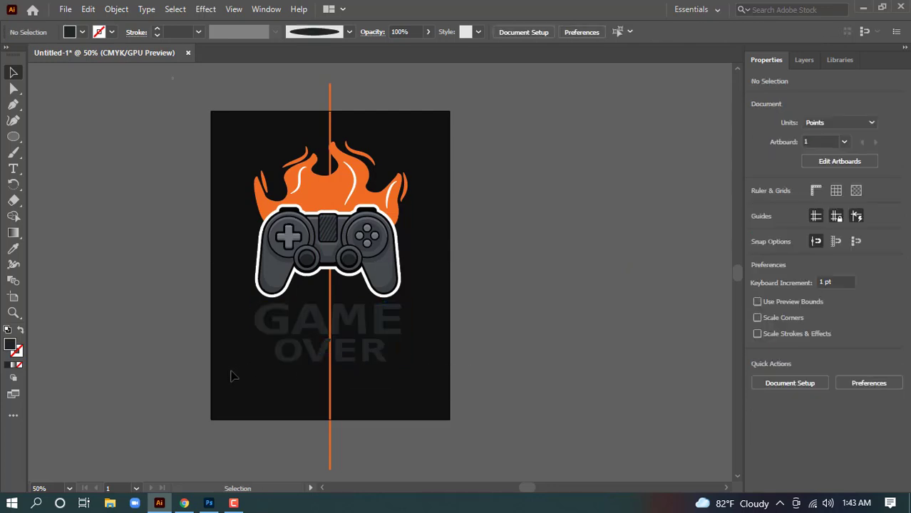
{"action": "left_click_drag", "start_coordinate": [251, 378], "coordinate": [414, 315]}
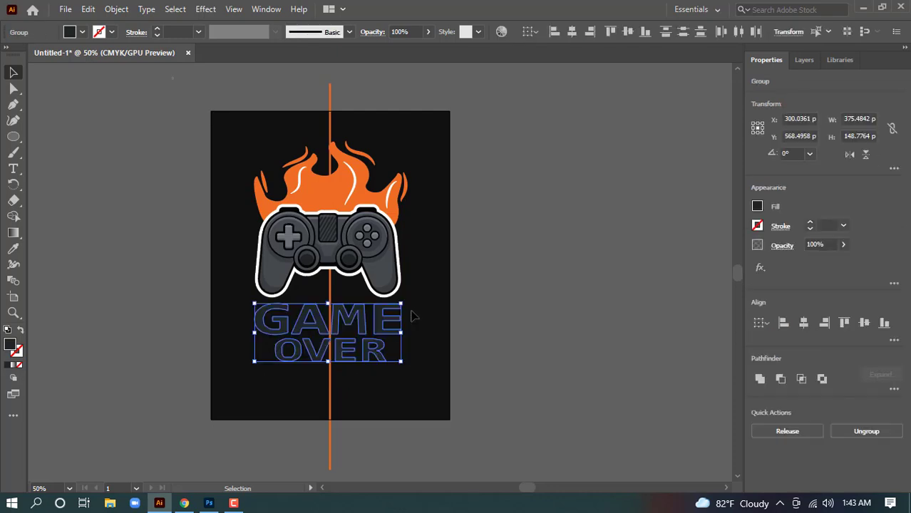
Offset the outlines of GAME and OVER outward by 13 pt with round joins
{"action": "left_click", "coordinate": [114, 9]}
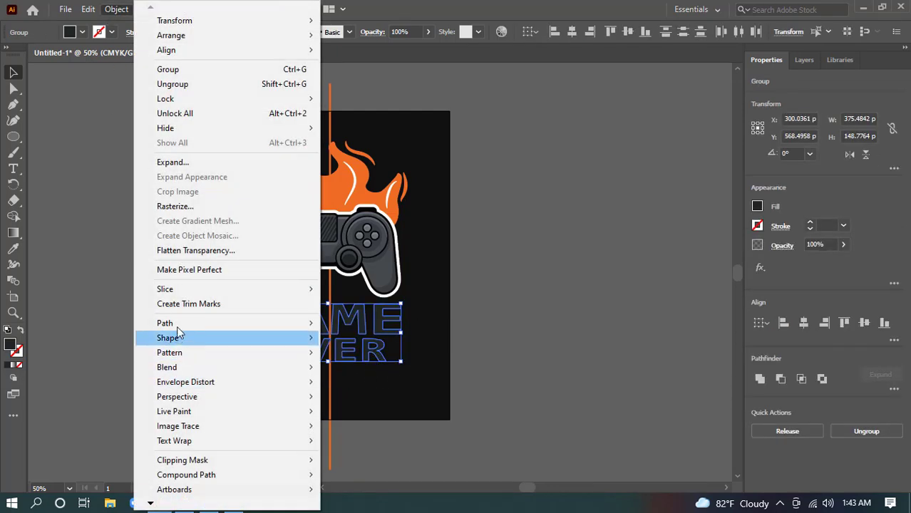
{"action": "mouse_move", "coordinate": [228, 328]}
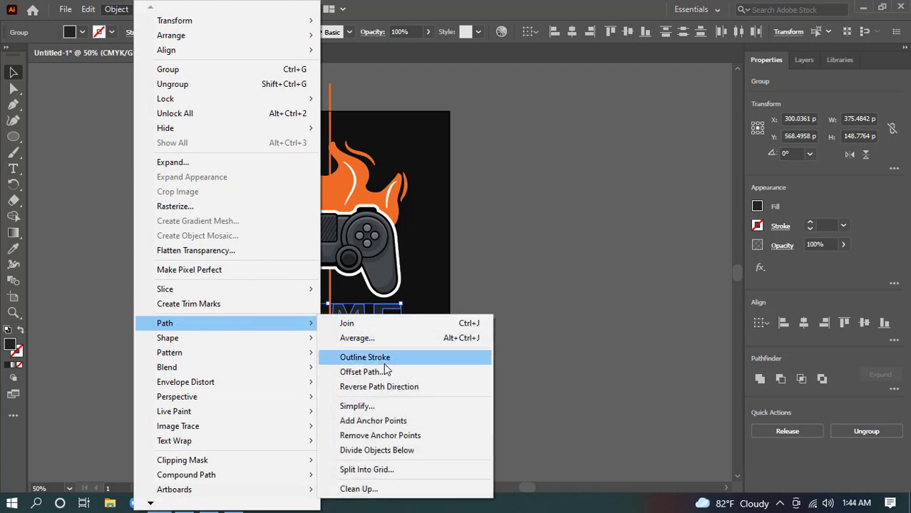
{"action": "left_click", "coordinate": [364, 371]}
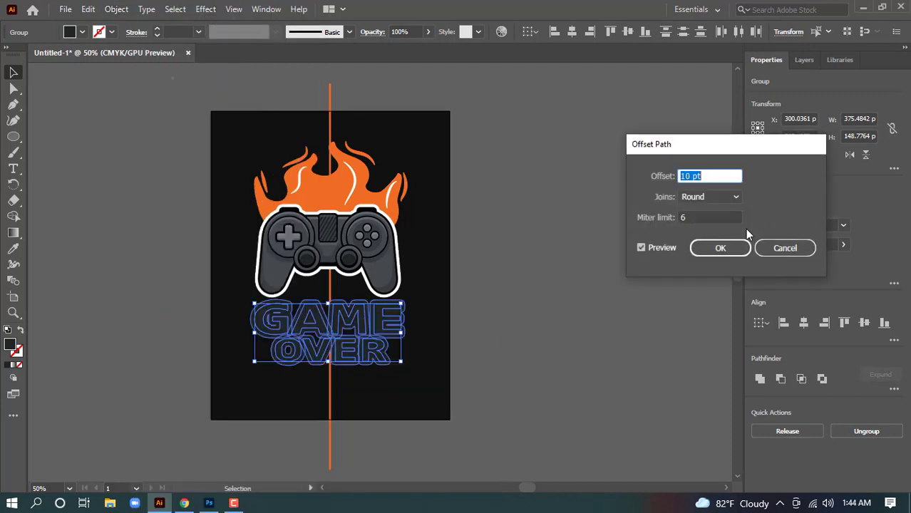
{"action": "left_click", "coordinate": [723, 196]}
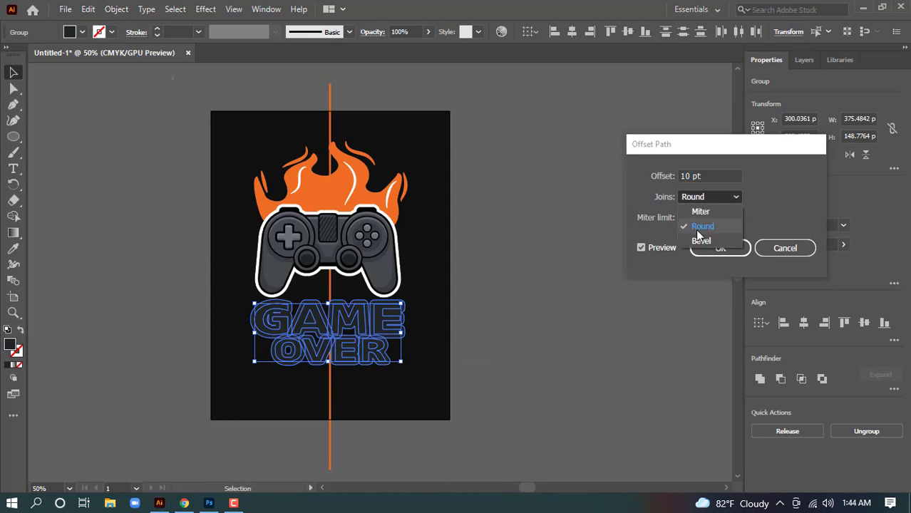
{"action": "left_click", "coordinate": [701, 234]}
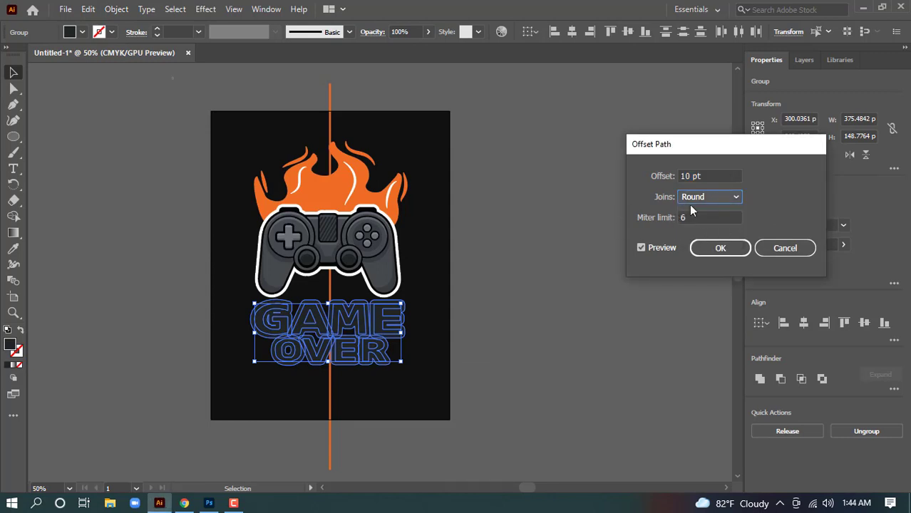
{"action": "double_click", "coordinate": [689, 175]}
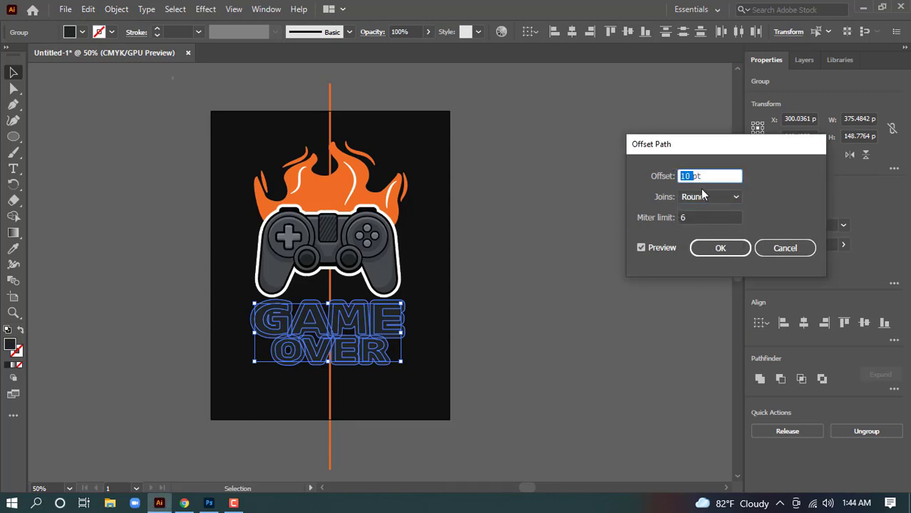
{"action": "key", "text": "Up"}
{"action": "key", "text": "Up"}
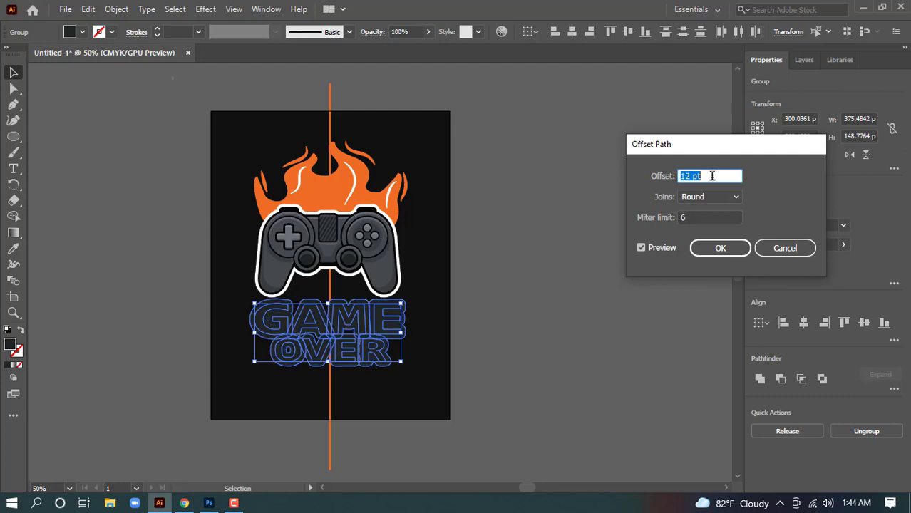
{"action": "key", "text": "Up"}
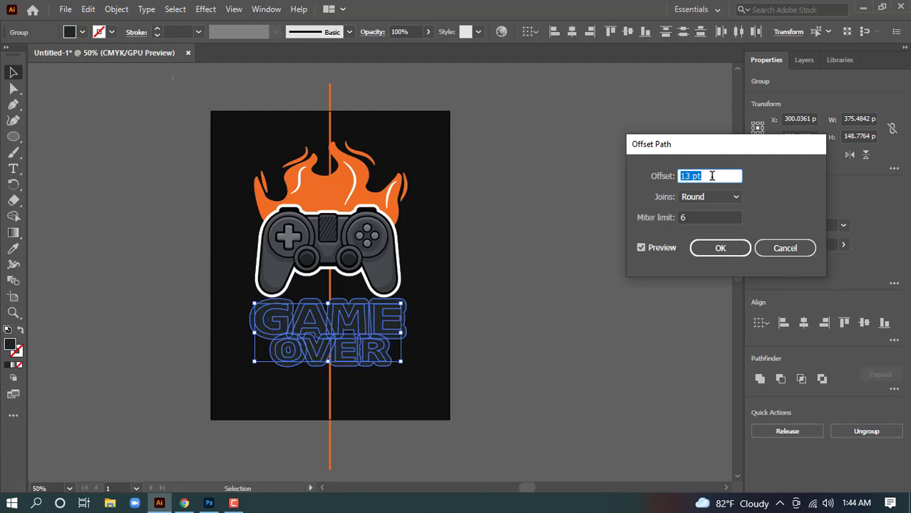
{"action": "left_click", "coordinate": [718, 250]}
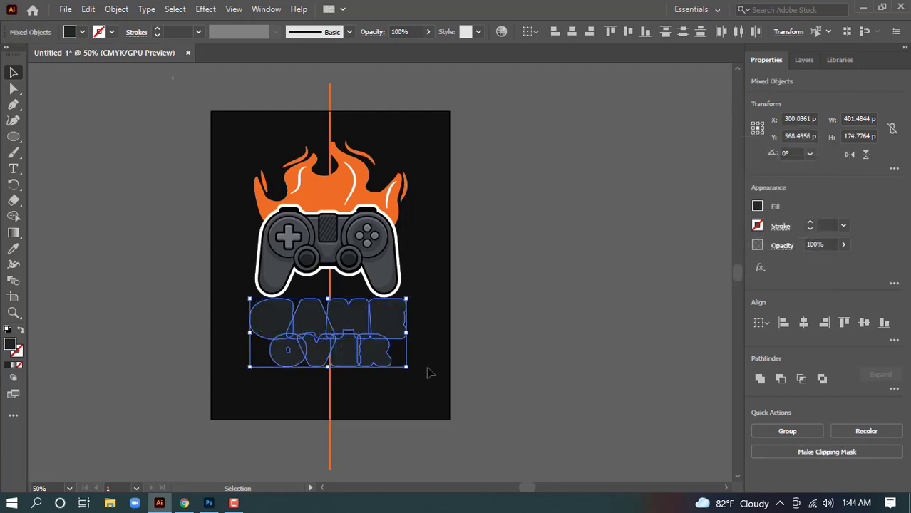
Unite the offset letter shapes into a single shape and fill it white
{"action": "key", "text": "a"}
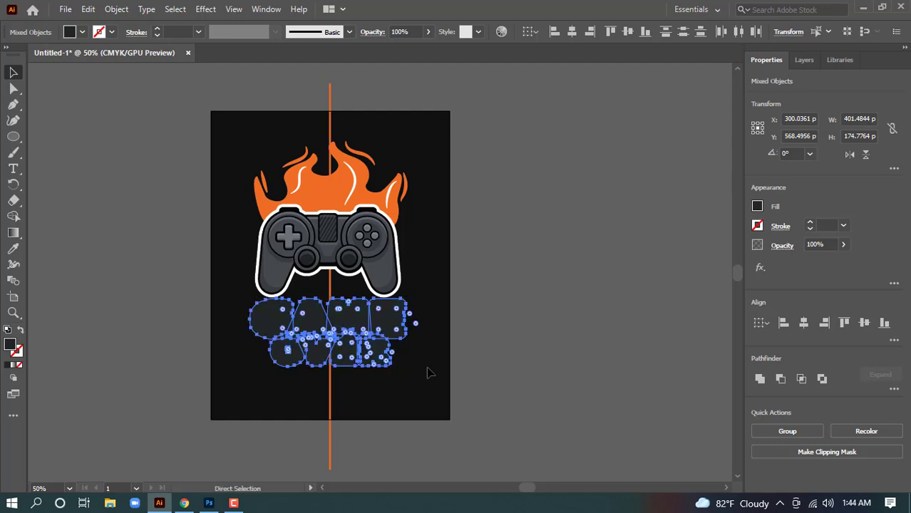
{"action": "key", "text": "ctrl+shift+a"}
{"action": "key", "text": "v"}
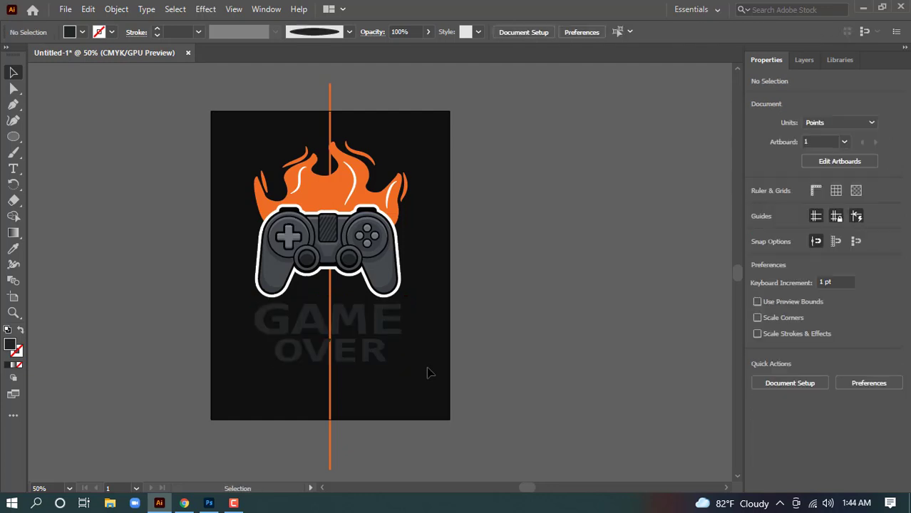
{"action": "key", "text": "a"}
{"action": "key", "text": "ctrl+a"}
{"action": "key", "text": "v"}
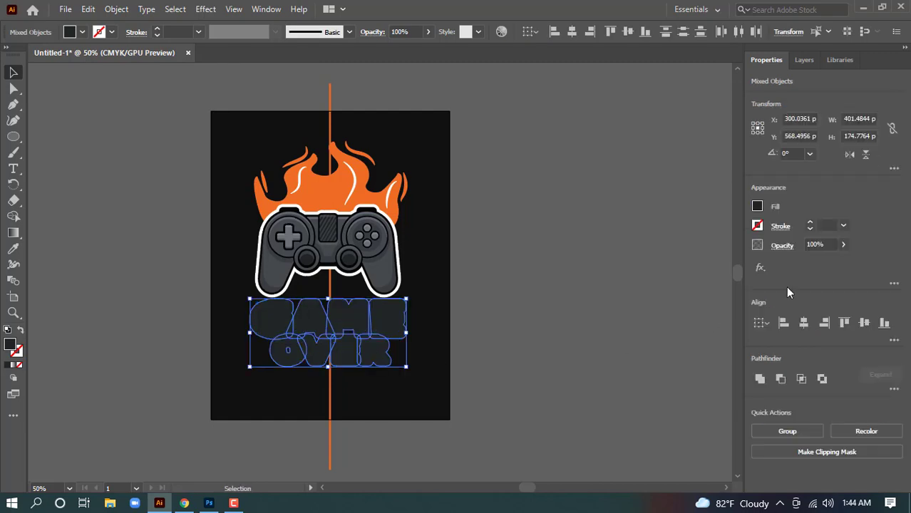
{"action": "left_click", "coordinate": [760, 379]}
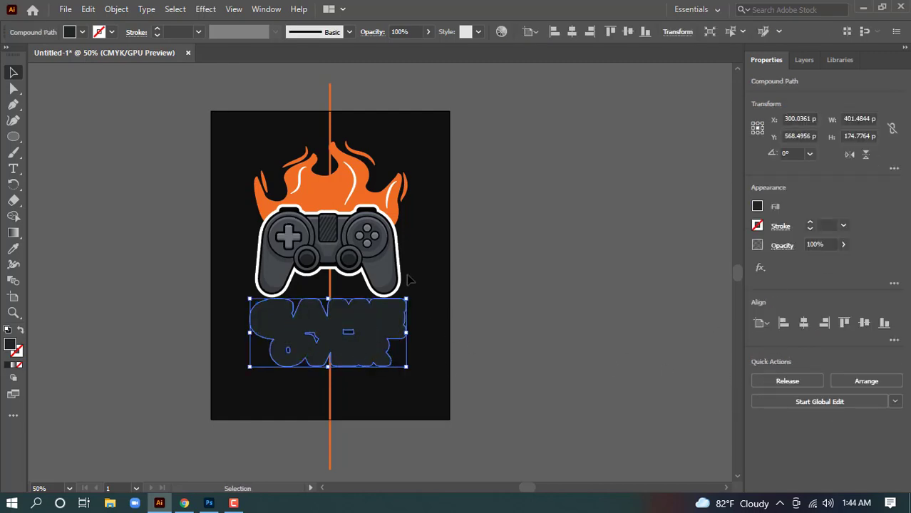
{"action": "left_click", "coordinate": [70, 32]}
{"action": "left_click", "coordinate": [27, 53]}
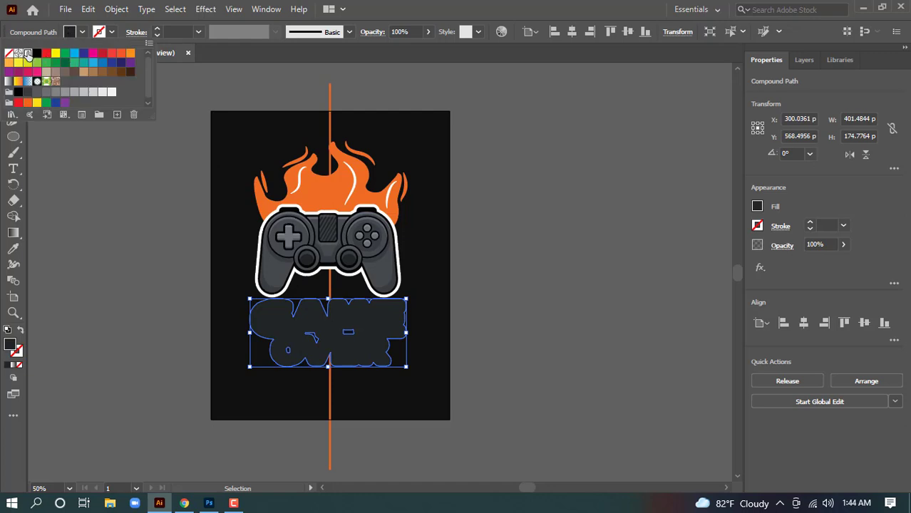
{"action": "left_click", "coordinate": [358, 353]}
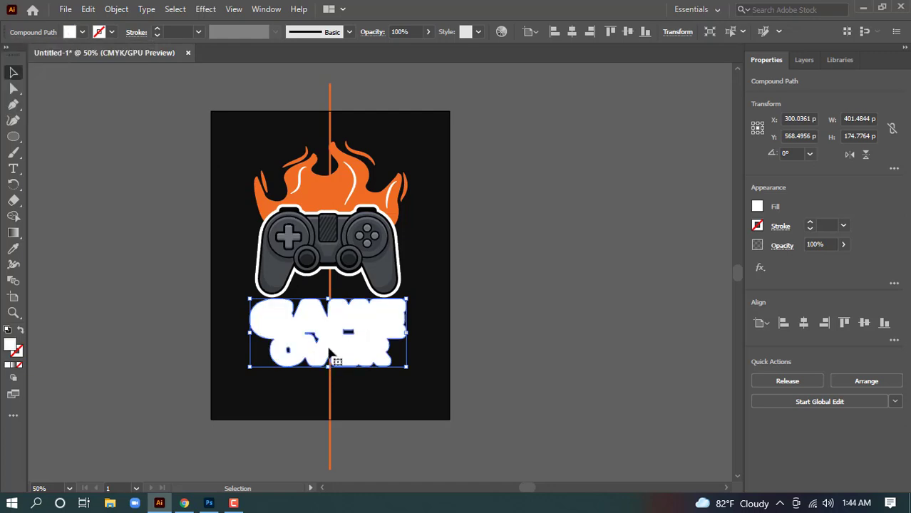
Fill the small gaps inside the white offset shape with the Shape Builder
{"action": "scroll", "coordinate": [333, 355], "scroll_direction": "up", "scroll_amount": 2}
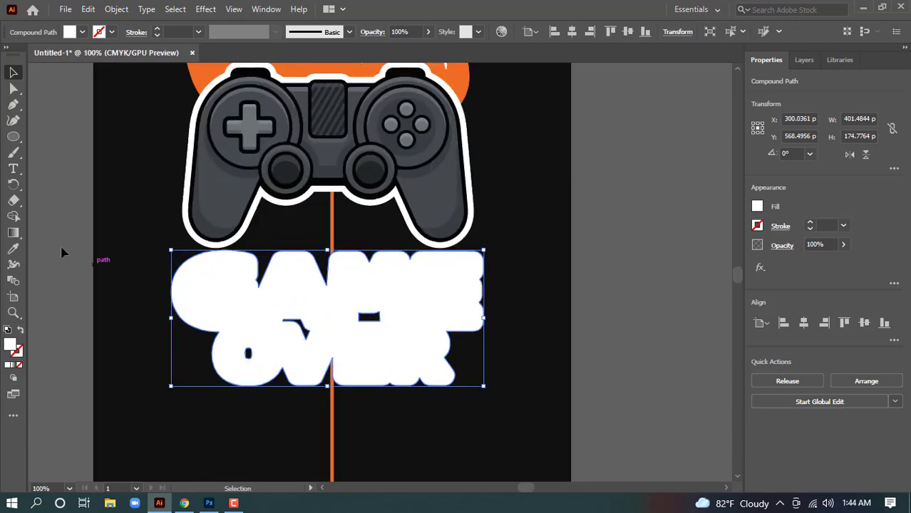
{"action": "left_click", "coordinate": [15, 214]}
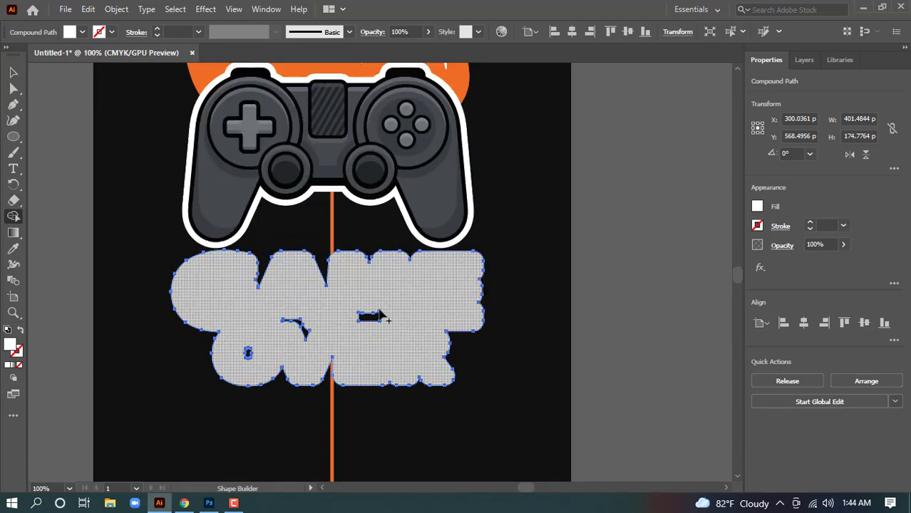
{"action": "left_click_drag", "start_coordinate": [356, 319], "coordinate": [393, 319]}
{"action": "mouse_move", "coordinate": [312, 323]}
{"action": "left_mouse_down"}
{"action": "mouse_move", "coordinate": [283, 329]}
{"action": "mouse_move", "coordinate": [315, 339]}
{"action": "mouse_move", "coordinate": [244, 346]}
{"action": "left_mouse_up"}
{"action": "left_click", "coordinate": [13, 73]}
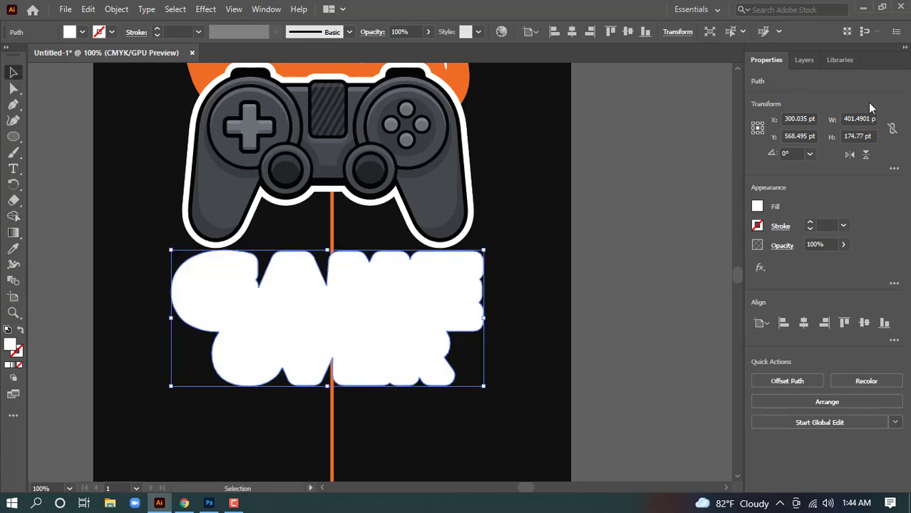
Move the white offset path below the GAME and OVER groups in the stacking order, above the controller group
{"action": "left_click", "coordinate": [799, 61]}
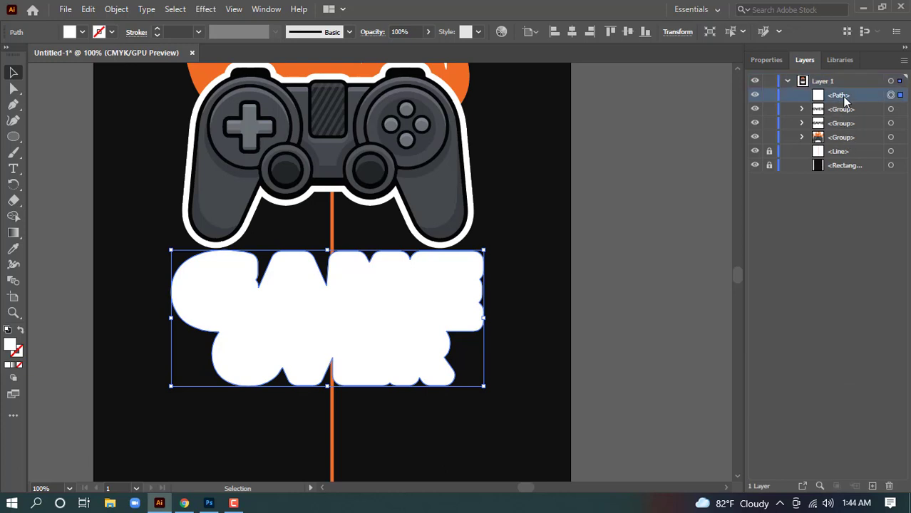
{"action": "left_click_drag", "start_coordinate": [843, 97], "coordinate": [853, 127]}
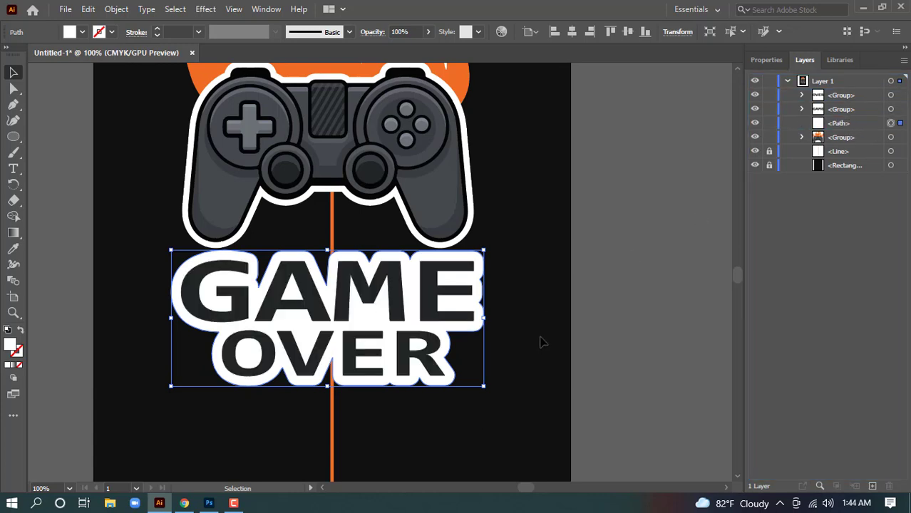
{"action": "scroll", "coordinate": [541, 342], "scroll_direction": "down", "scroll_amount": 2}
{"action": "scroll", "coordinate": [536, 340], "scroll_direction": "up", "scroll_amount": 1}
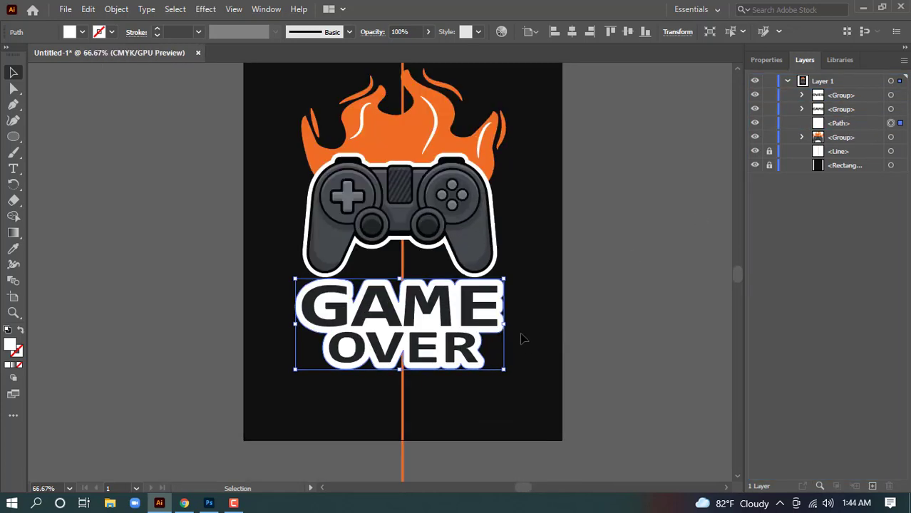
{"action": "left_click", "coordinate": [769, 63]}
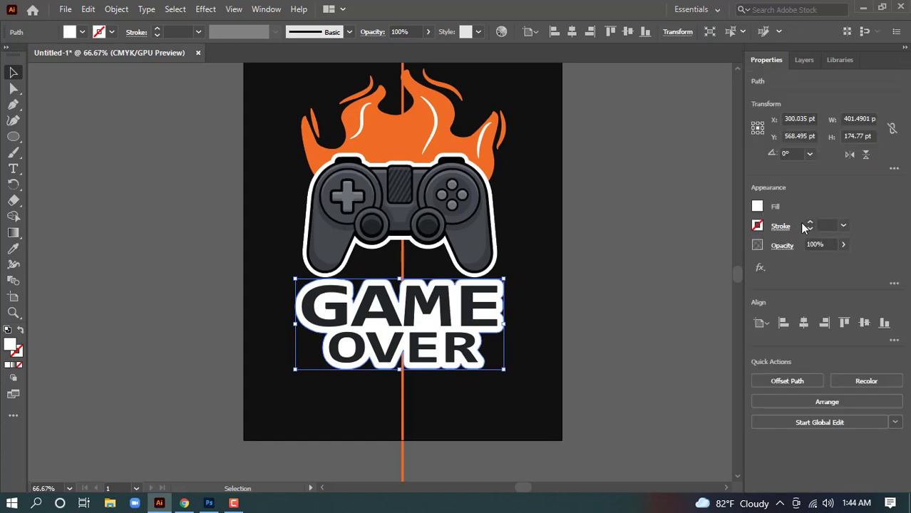
{"action": "left_click", "coordinate": [758, 227]}
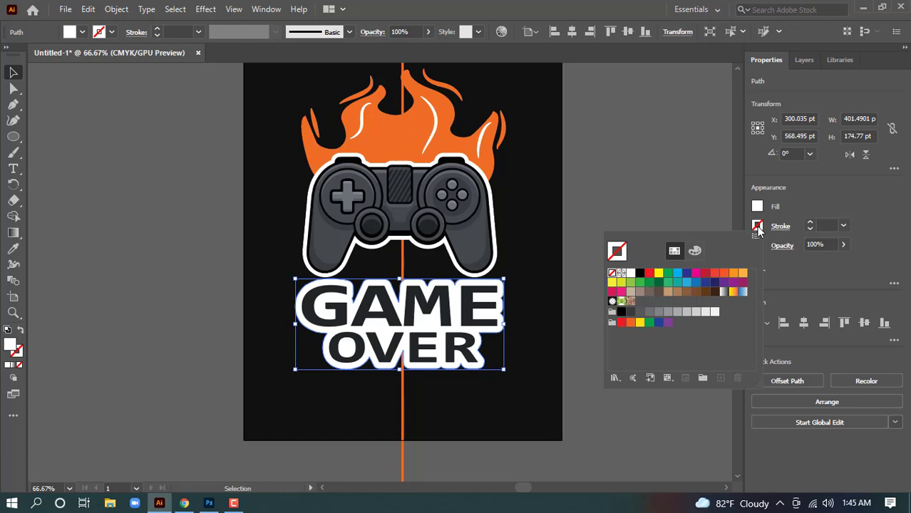
{"action": "left_click", "coordinate": [696, 251]}
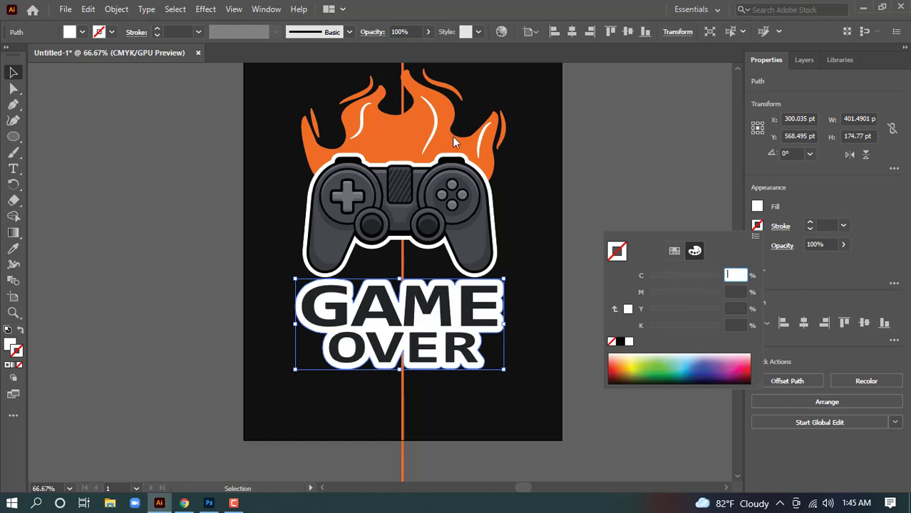
{"action": "left_click", "coordinate": [757, 226]}
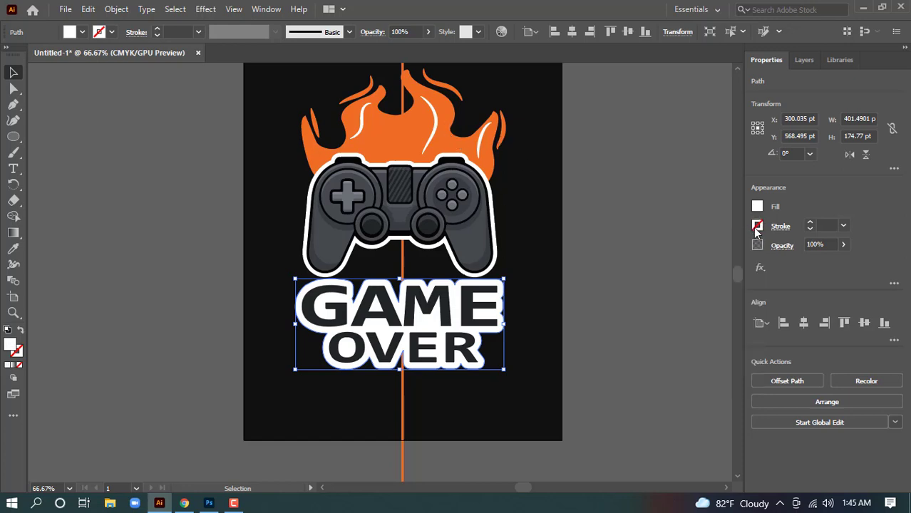
{"action": "left_click", "coordinate": [757, 226]}
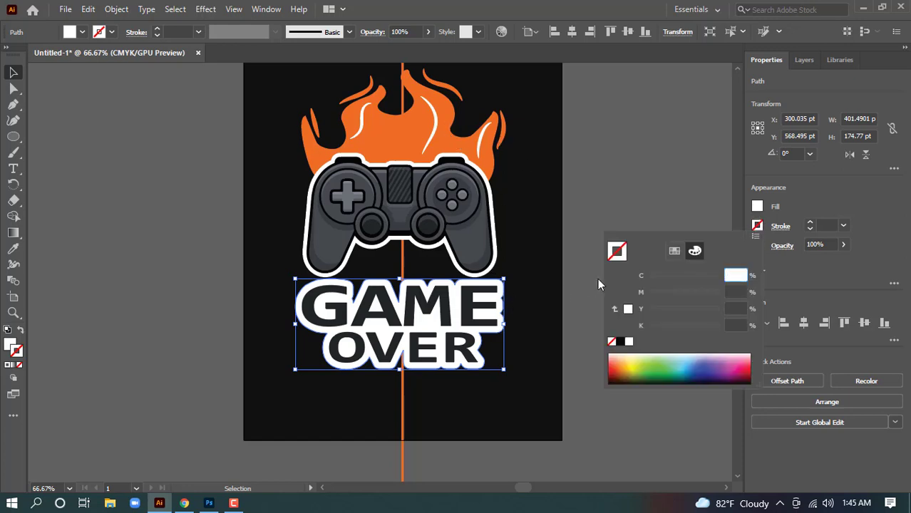
{"action": "left_click", "coordinate": [757, 226]}
{"action": "left_click", "coordinate": [757, 226]}
Ungroup the controller artwork and copy the hex code ED6D24 of the flame's fill
{"action": "left_click", "coordinate": [398, 144]}
{"action": "left_click", "coordinate": [394, 134]}
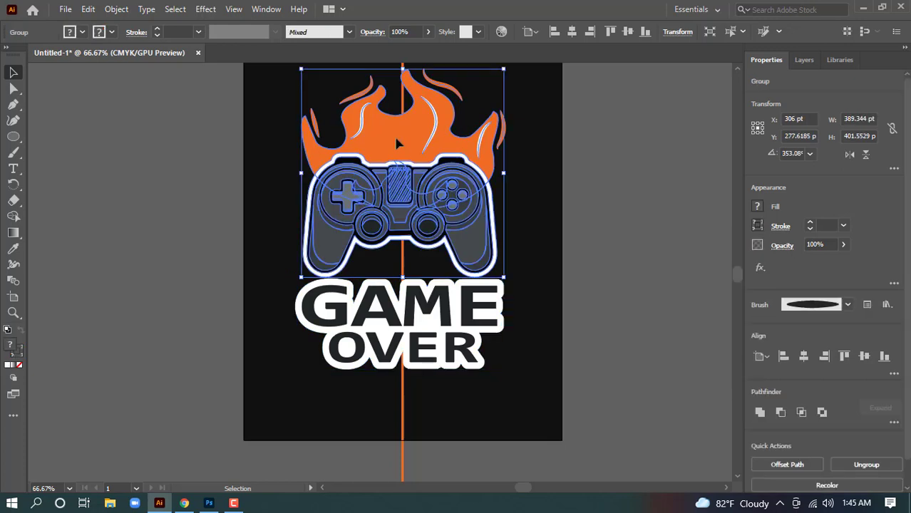
{"action": "right_click", "coordinate": [503, 197]}
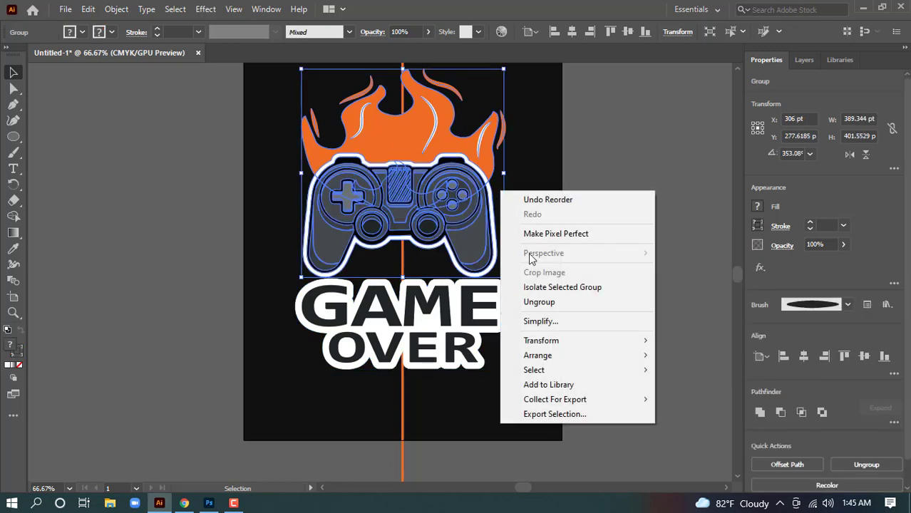
{"action": "left_click", "coordinate": [548, 302]}
{"action": "left_click", "coordinate": [612, 258]}
{"action": "left_click", "coordinate": [398, 148]}
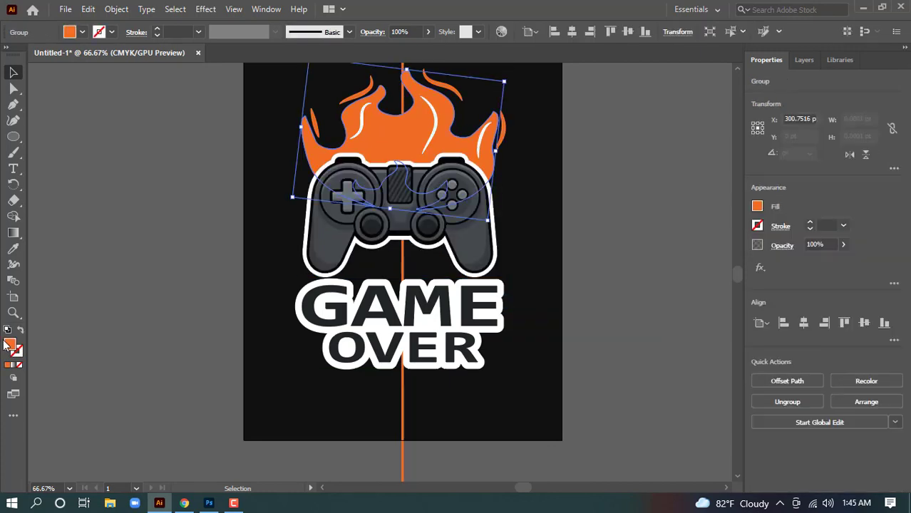
{"action": "double_click", "coordinate": [10, 346]}
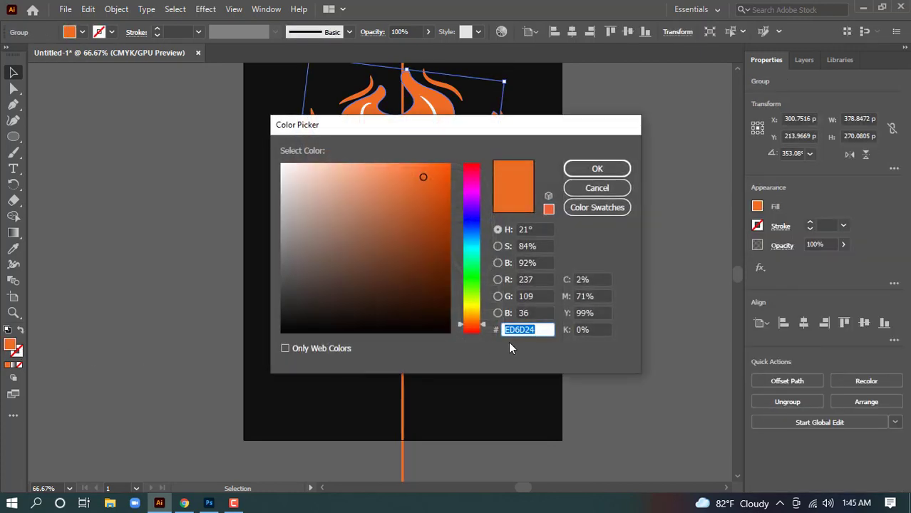
{"action": "right_click", "coordinate": [529, 330]}
{"action": "left_click", "coordinate": [565, 185]}
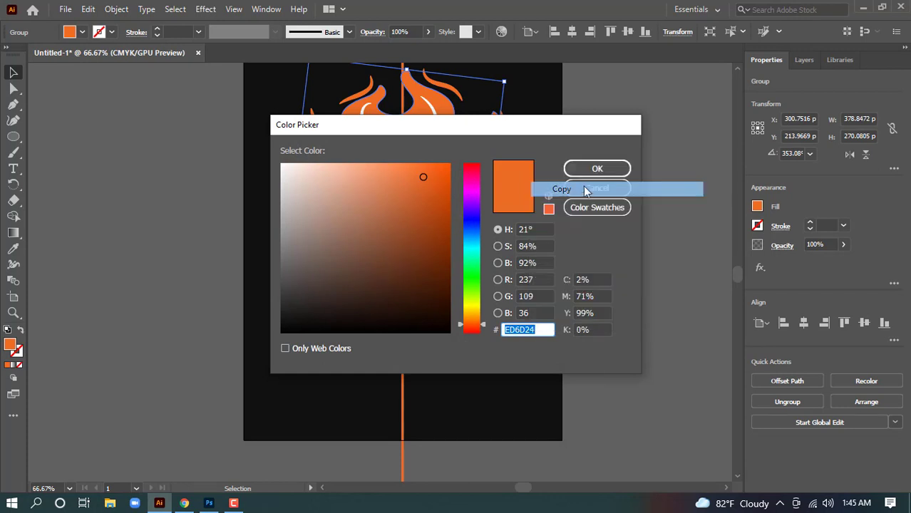
{"action": "left_click", "coordinate": [597, 170]}
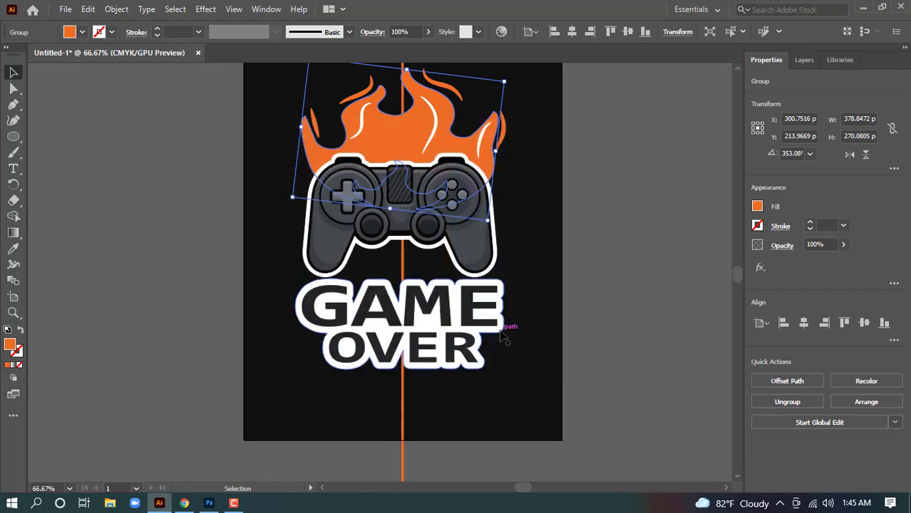
Add a 1 pt stroke to the white offset shape behind the GAME OVER lettering
{"action": "left_click", "coordinate": [503, 335]}
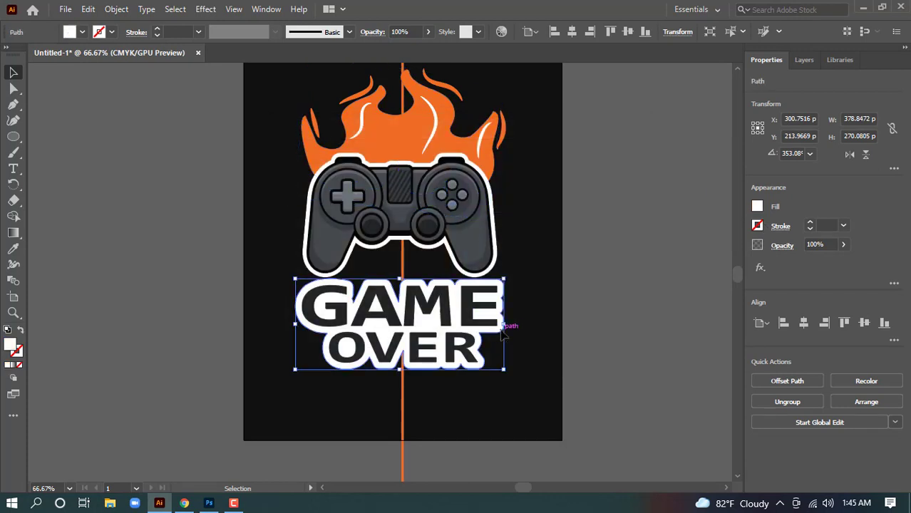
{"action": "left_click", "coordinate": [758, 207]}
{"action": "left_click", "coordinate": [695, 232]}
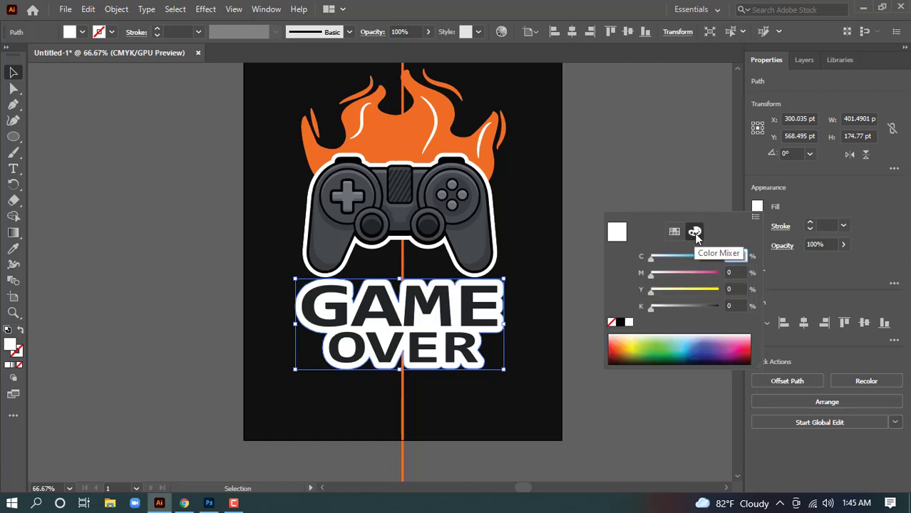
{"action": "key", "text": "Escape"}
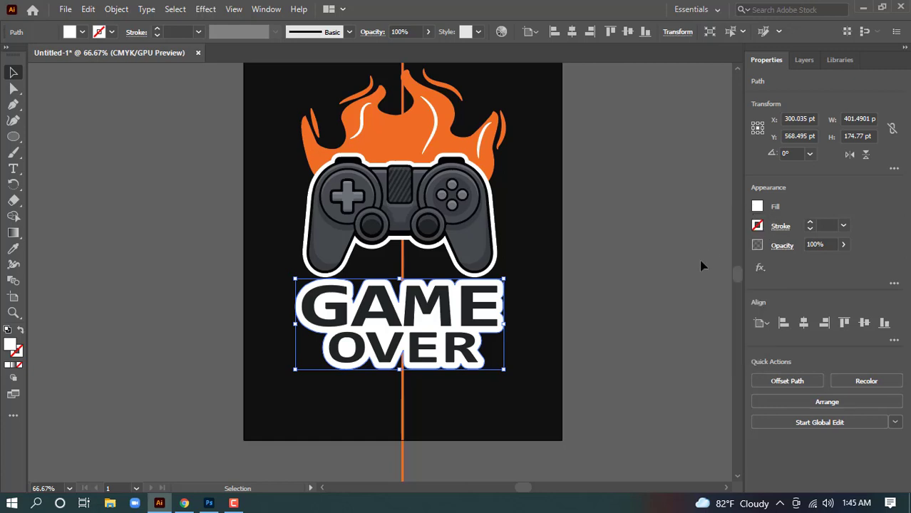
{"action": "left_click", "coordinate": [756, 227]}
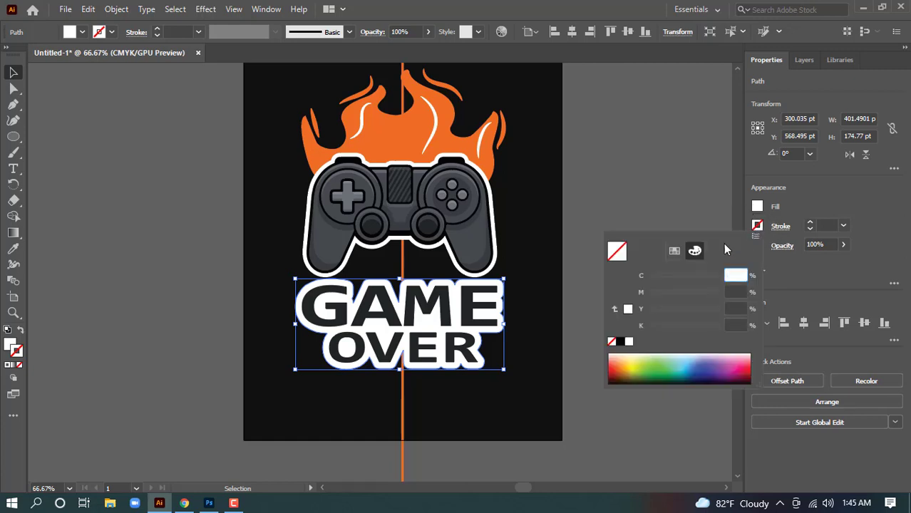
{"action": "left_click", "coordinate": [810, 227]}
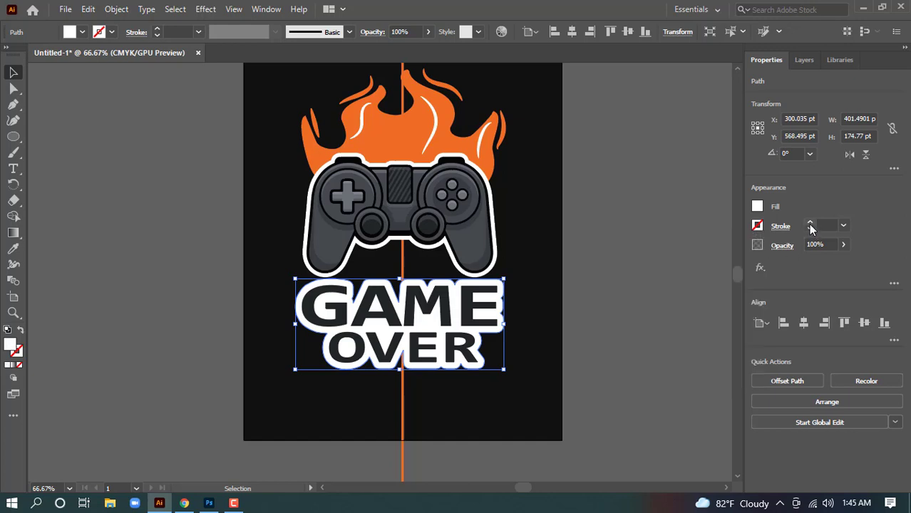
{"action": "left_click", "coordinate": [810, 224]}
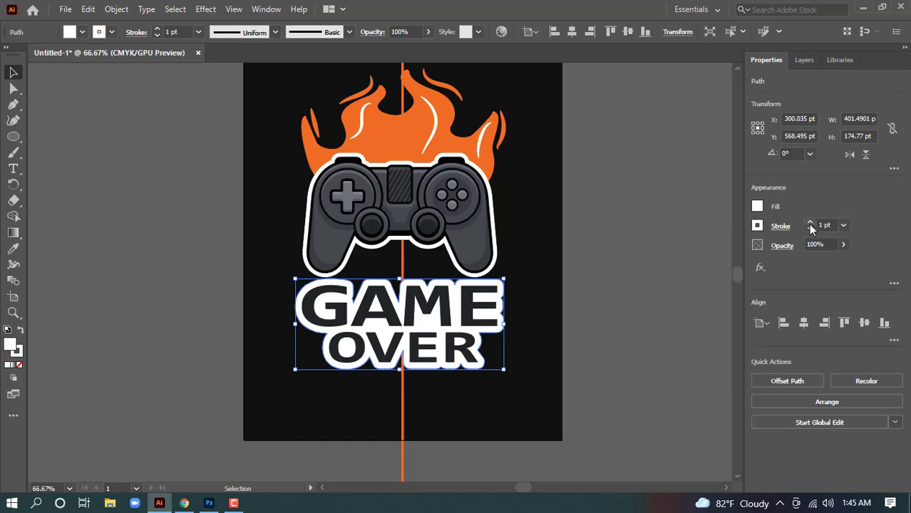
Remove the offset shape's fill and set its stroke colour to the copied flame orange, ED6D24
{"action": "left_click", "coordinate": [19, 365]}
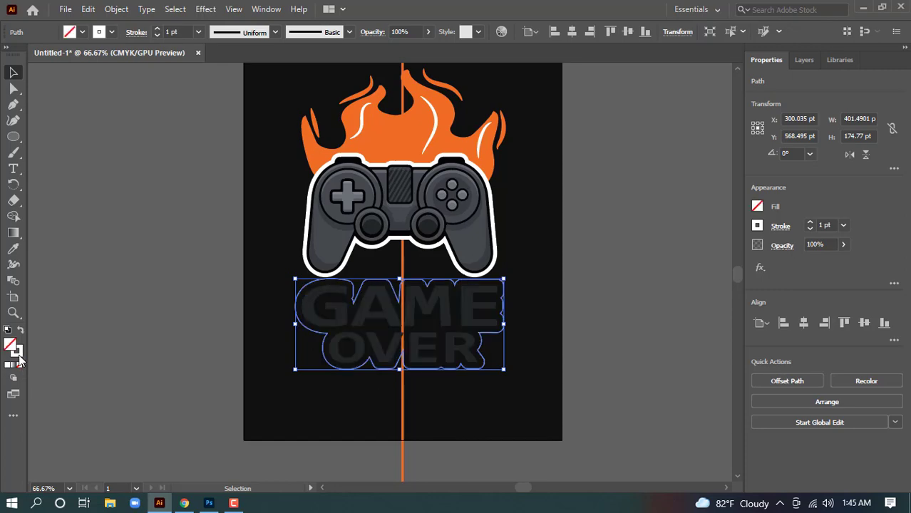
{"action": "double_click", "coordinate": [17, 354]}
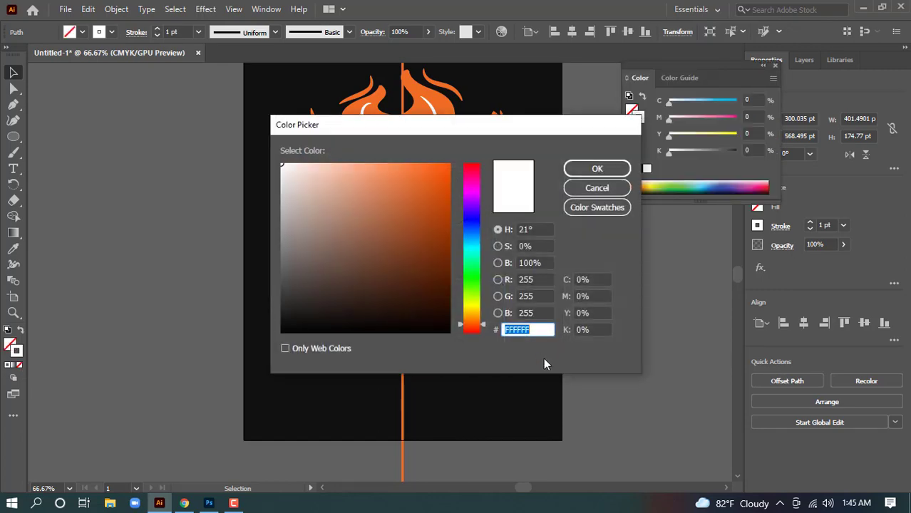
{"action": "key", "text": "ctrl+v"}
{"action": "left_click", "coordinate": [596, 169]}
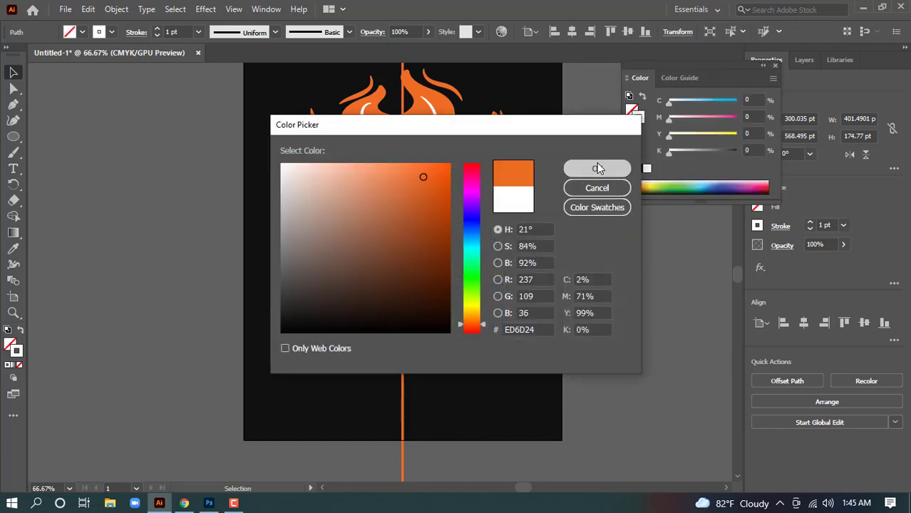
Set the offset shape's fill to pure white, FFFFFF, and deselect it
{"action": "left_click", "coordinate": [10, 345]}
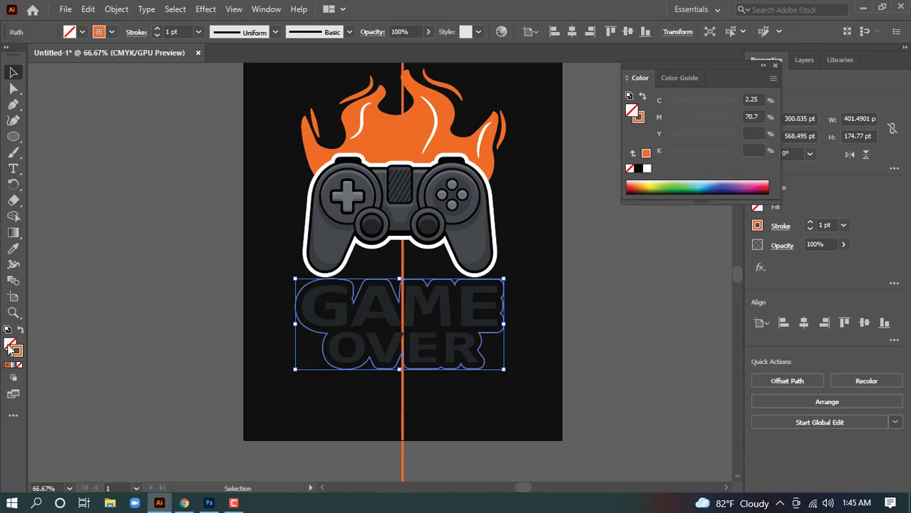
{"action": "double_click", "coordinate": [11, 345]}
{"action": "left_click", "coordinate": [283, 164]}
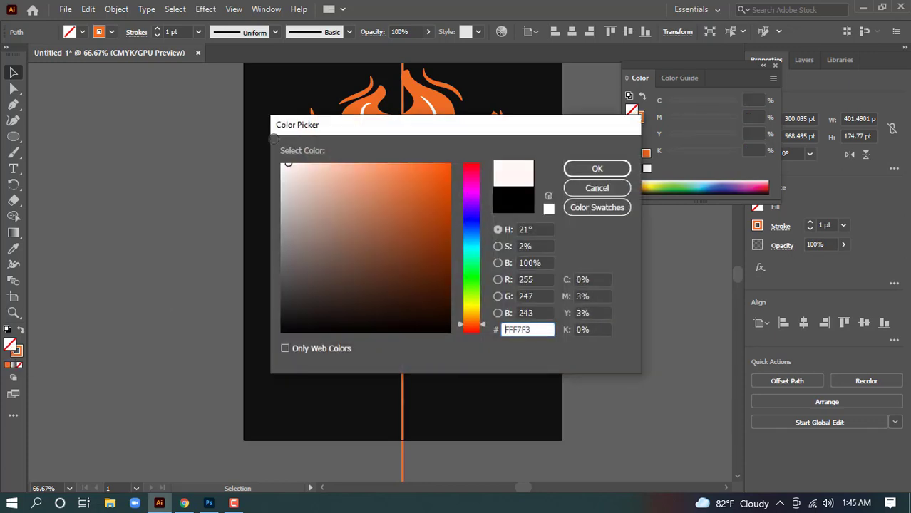
{"action": "left_click", "coordinate": [526, 187]}
{"action": "left_click", "coordinate": [307, 166]}
{"action": "left_click", "coordinate": [281, 164]}
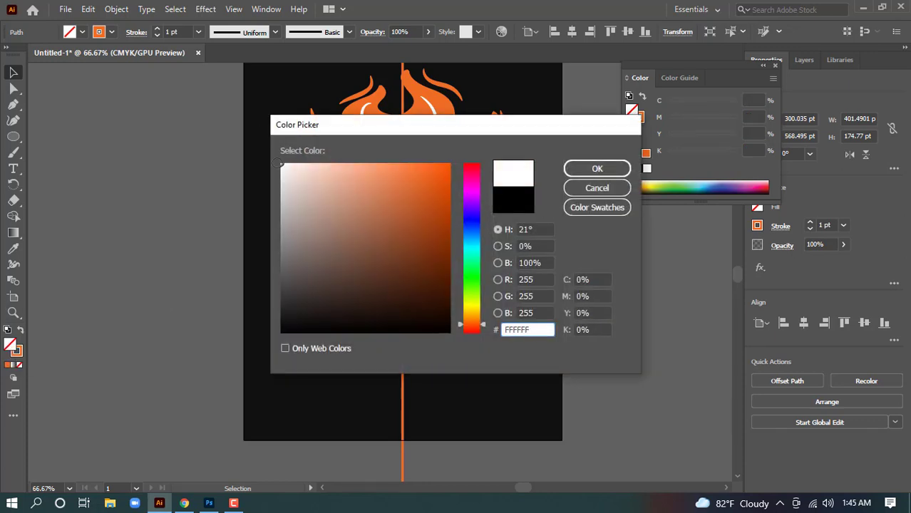
{"action": "left_click", "coordinate": [586, 168]}
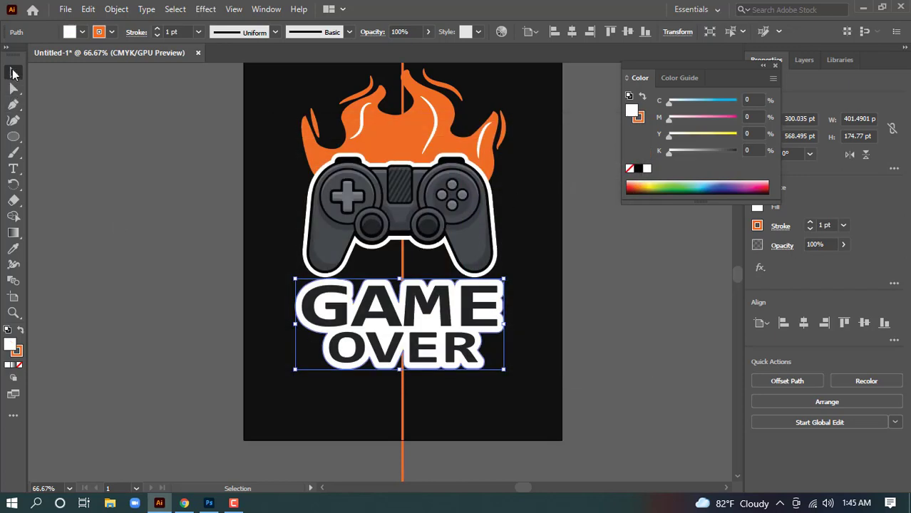
{"action": "left_click", "coordinate": [92, 282]}
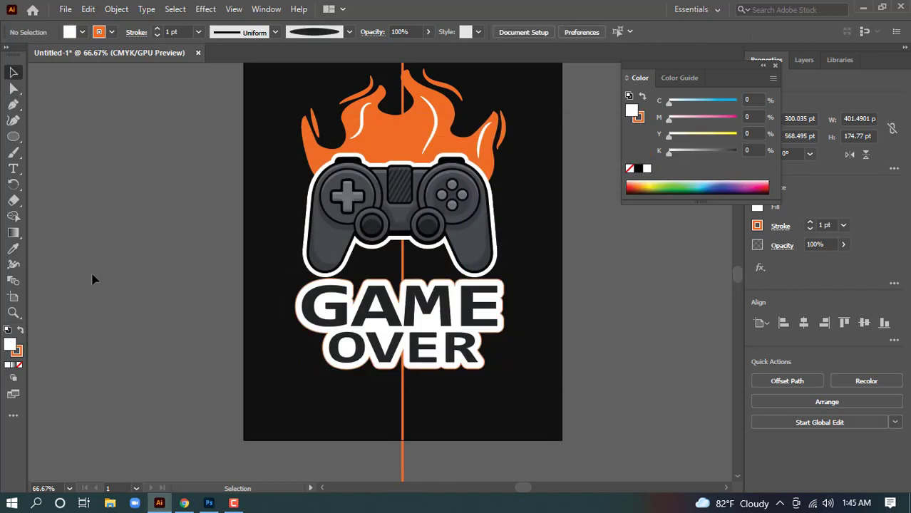
Set the orange stroke weight of the offset shape around GAME OVER to 6 pt
{"action": "left_click", "coordinate": [477, 366]}
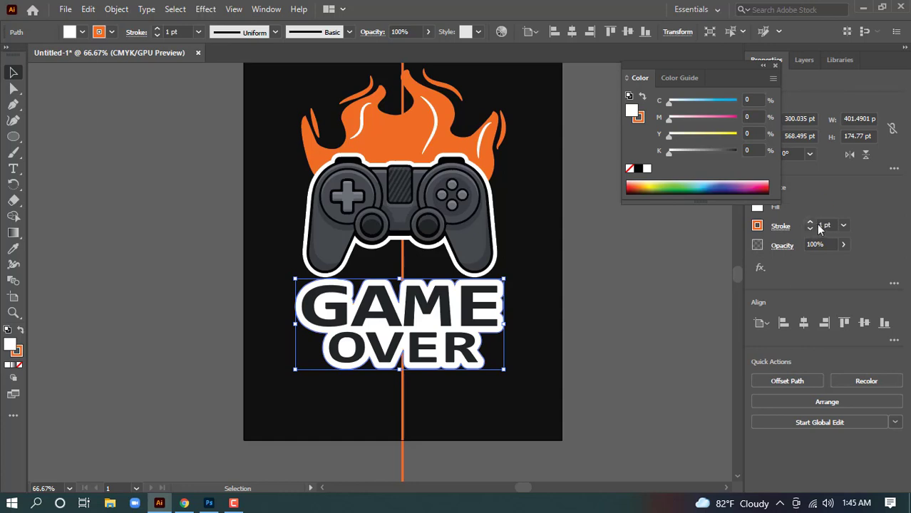
{"action": "left_click", "coordinate": [810, 222]}
{"action": "left_click", "coordinate": [810, 222]}
{"action": "left_click", "coordinate": [810, 221]}
{"action": "left_click", "coordinate": [810, 222]}
{"action": "left_click", "coordinate": [810, 222]}
{"action": "left_click", "coordinate": [810, 222]}
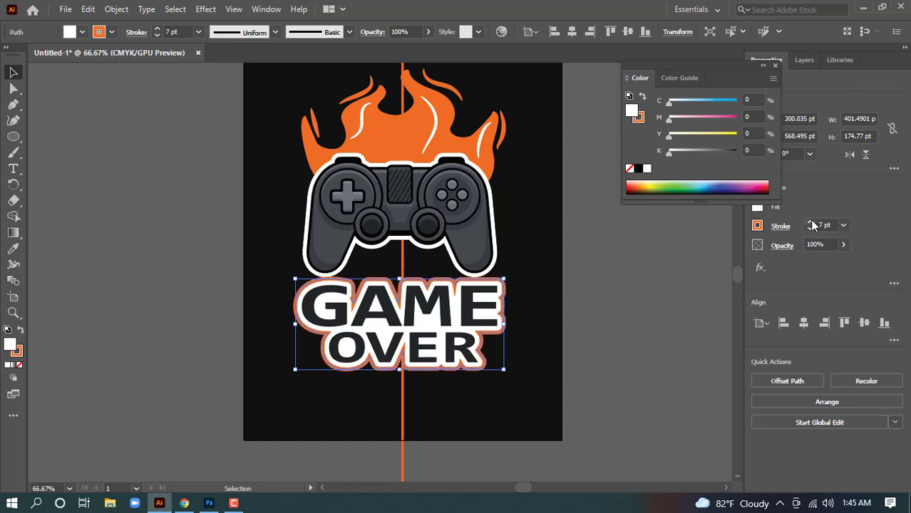
{"action": "left_click", "coordinate": [810, 230]}
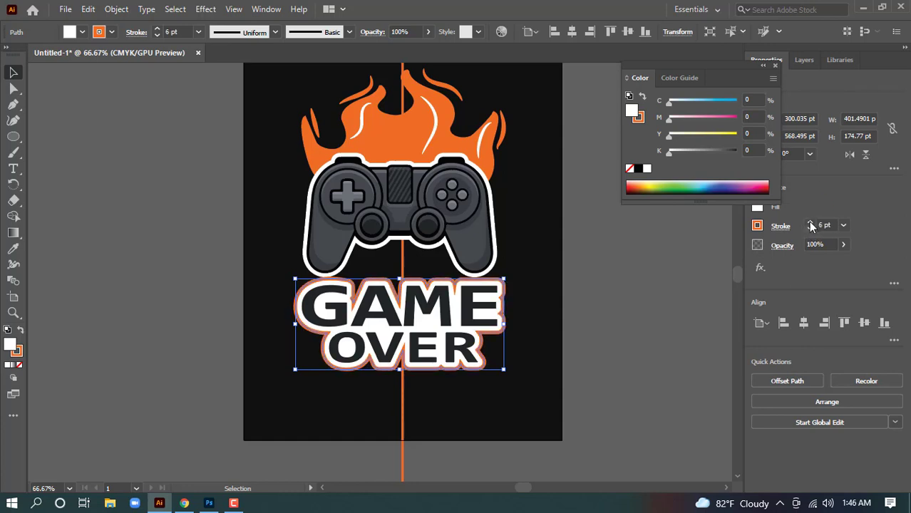
{"action": "left_click", "coordinate": [810, 223]}
{"action": "left_click", "coordinate": [810, 222]}
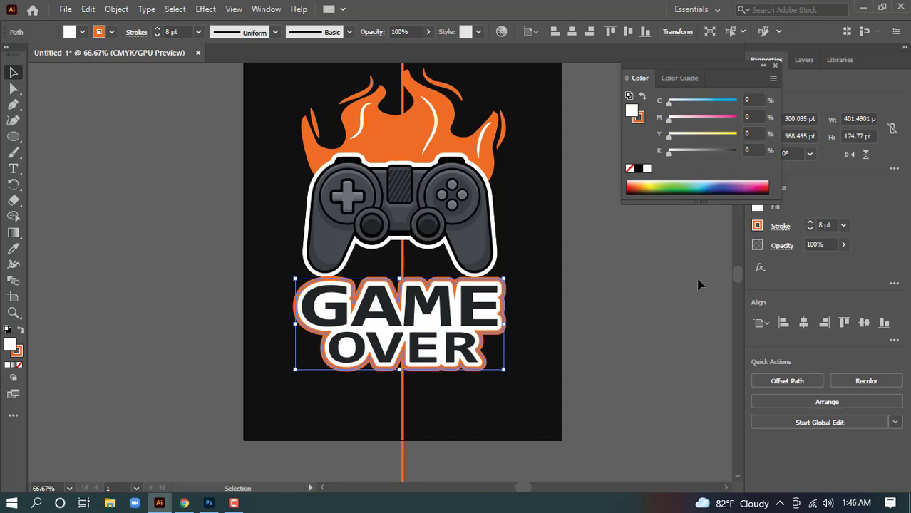
{"action": "left_click", "coordinate": [811, 231]}
{"action": "left_click", "coordinate": [811, 231]}
{"action": "left_click", "coordinate": [657, 322]}
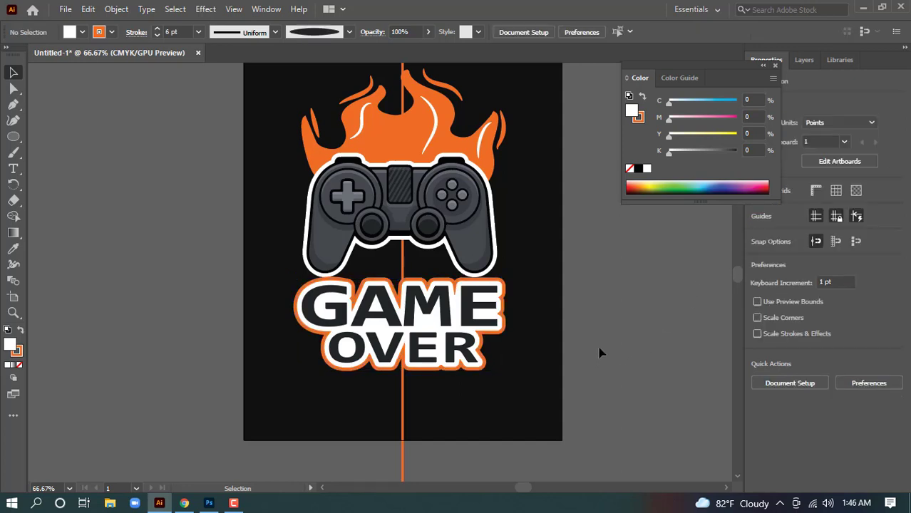
Unlock the vertical orange centre line and delete it from the artwork
{"action": "scroll", "coordinate": [549, 370], "scroll_direction": "down", "scroll_amount": 1}
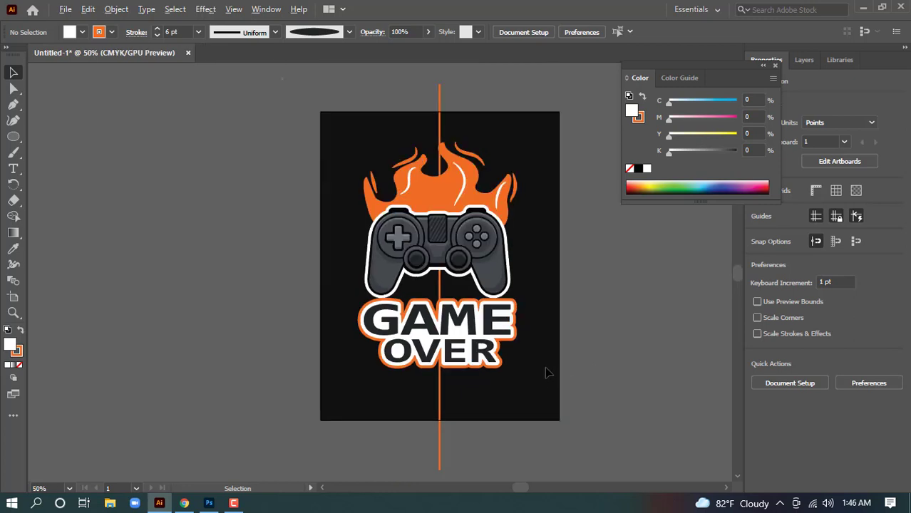
{"action": "key", "text": "space"}
{"action": "left_click_drag", "start_coordinate": [599, 354], "coordinate": [571, 367]}
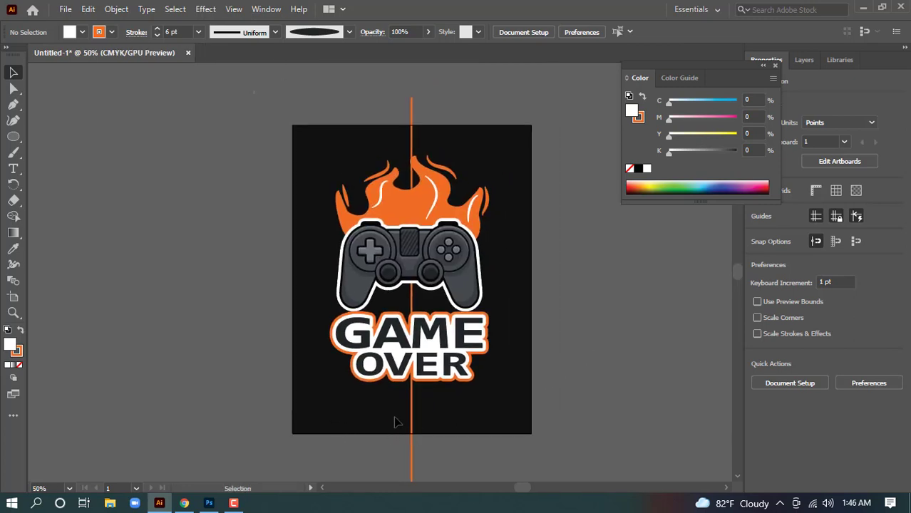
{"action": "left_click", "coordinate": [803, 61]}
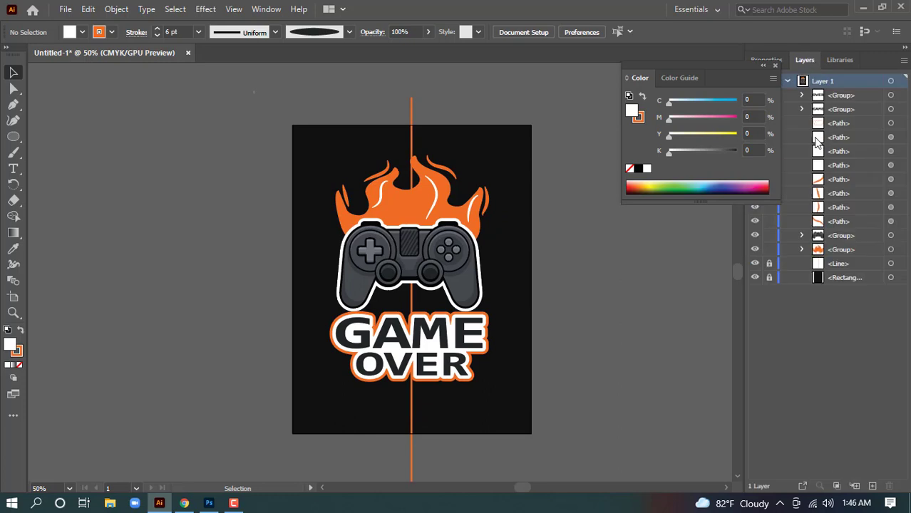
{"action": "left_click", "coordinate": [820, 126]}
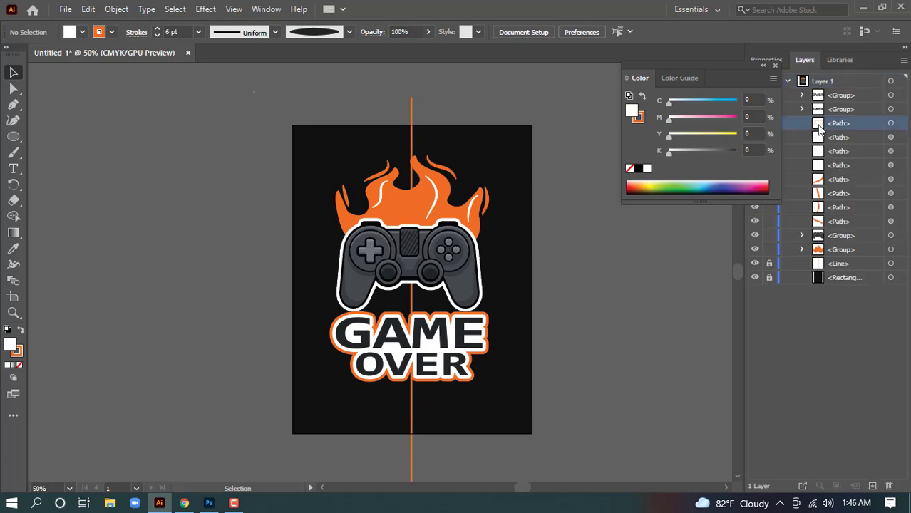
{"action": "left_click", "coordinate": [774, 65]}
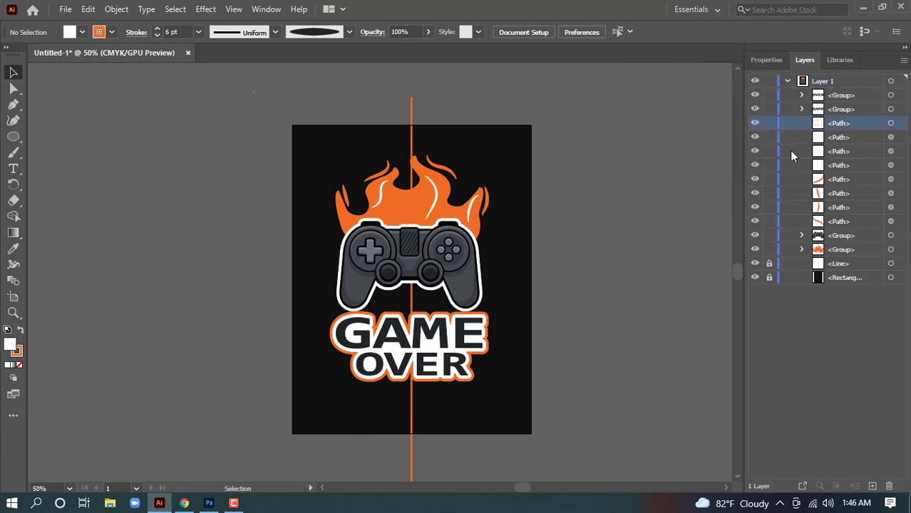
{"action": "left_click", "coordinate": [770, 265]}
{"action": "left_click_drag", "start_coordinate": [450, 471], "coordinate": [451, 467]}
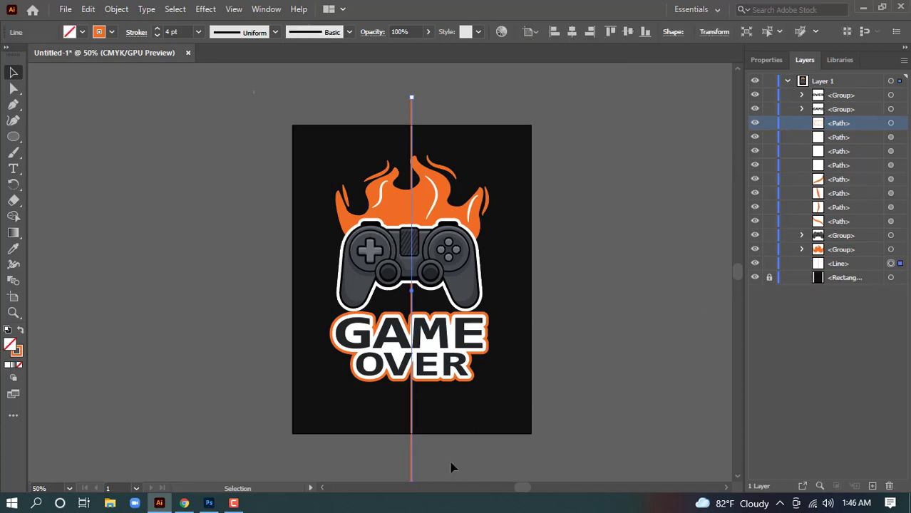
{"action": "key", "text": "Delete"}
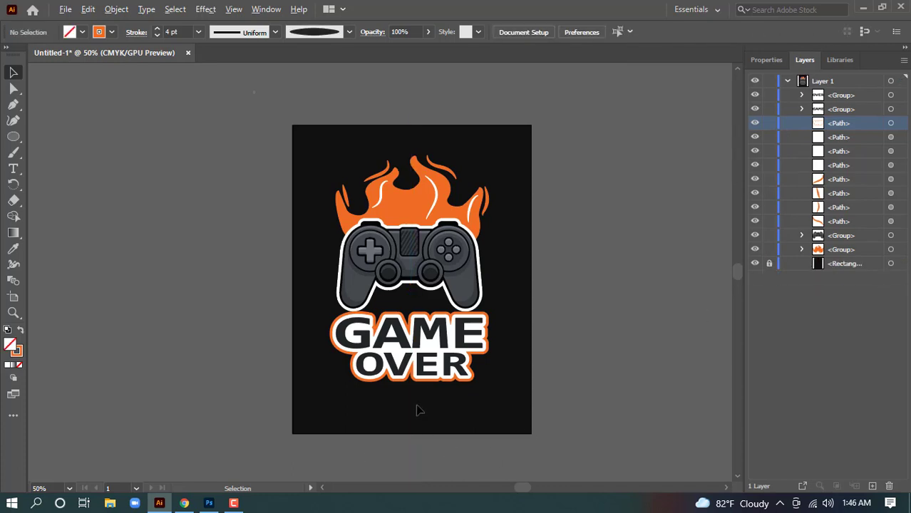
Examine the whole design on the artboard, from the flames down to the outlined lettering
{"action": "scroll", "coordinate": [416, 407], "scroll_direction": "up", "scroll_amount": 1}
{"action": "scroll", "coordinate": [428, 425], "scroll_direction": "up", "scroll_amount": 1}
{"action": "scroll", "coordinate": [424, 421], "scroll_direction": "down", "scroll_amount": 1}
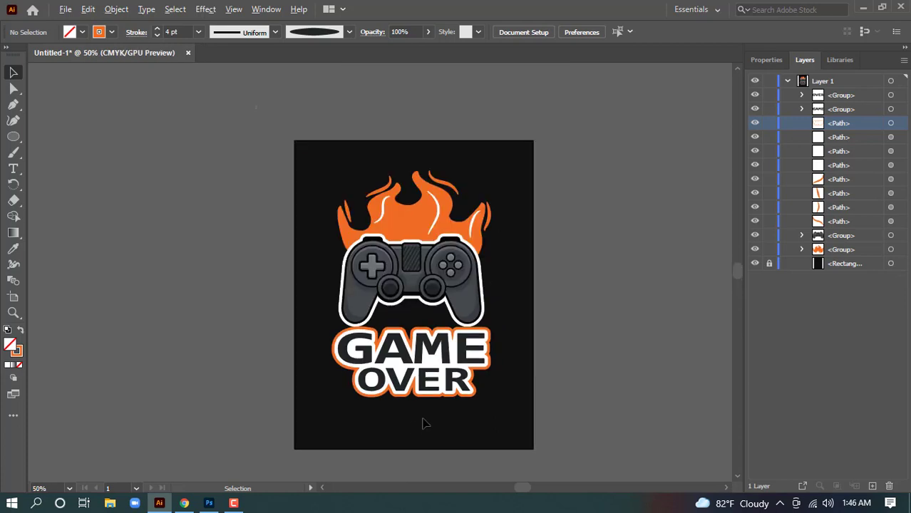
{"action": "scroll", "coordinate": [423, 423], "scroll_direction": "up", "scroll_amount": 1}
{"action": "left_click_drag", "start_coordinate": [413, 427], "coordinate": [399, 413]}
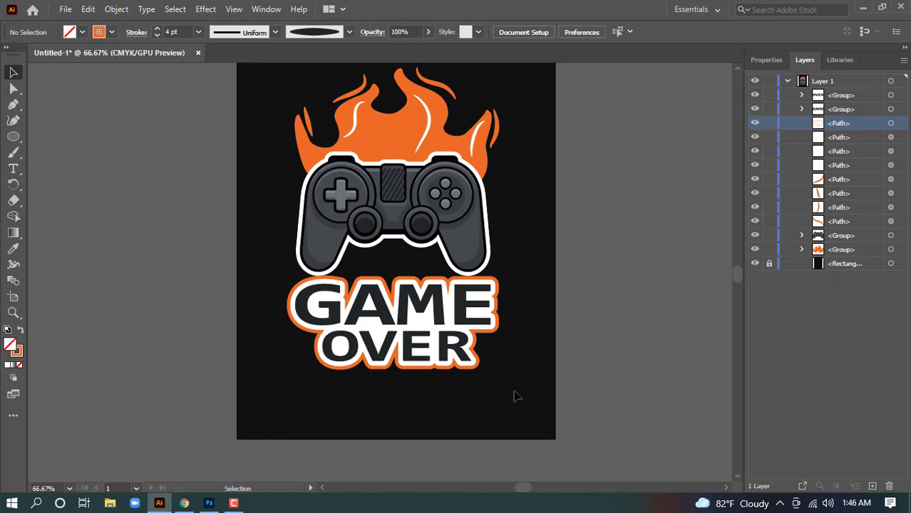
{"action": "scroll", "coordinate": [467, 421], "scroll_direction": "up", "scroll_amount": 1}
{"action": "scroll", "coordinate": [467, 421], "scroll_direction": "down", "scroll_amount": 1}
{"action": "scroll", "coordinate": [299, 397], "scroll_direction": "up", "scroll_amount": 2}
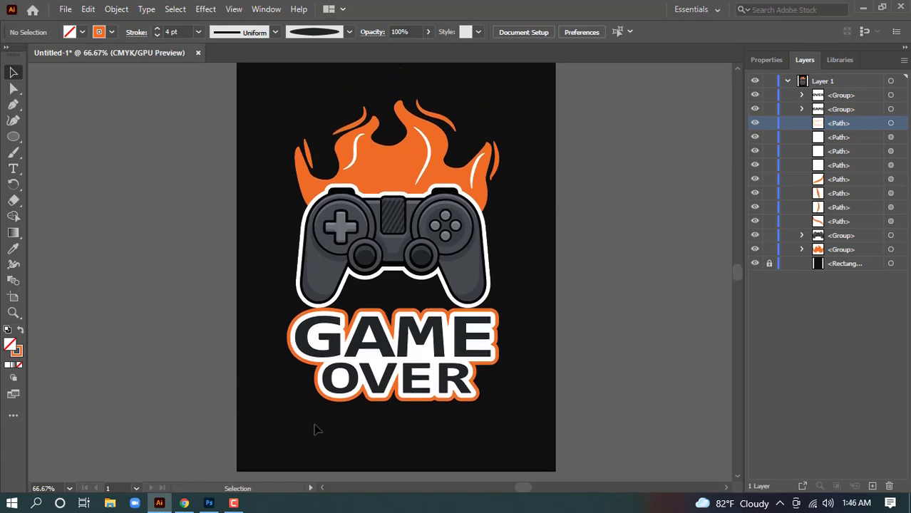
{"action": "scroll", "coordinate": [314, 420], "scroll_direction": "down", "scroll_amount": 1}
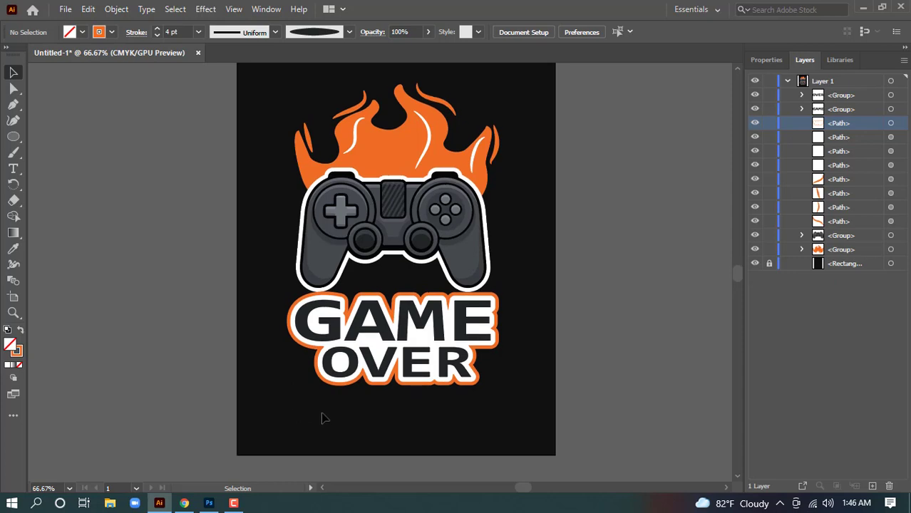
Group the flames, controller and GAME OVER lettering into one group, leaving out the locked background rectangle
{"action": "left_click_drag", "start_coordinate": [301, 398], "coordinate": [506, 84]}
{"action": "key", "text": "a"}
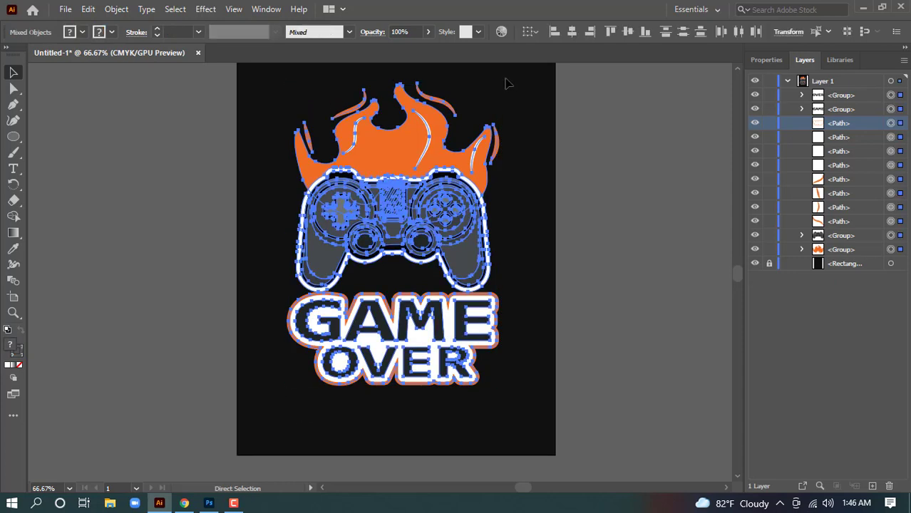
{"action": "key", "text": "ctrl+g"}
{"action": "key", "text": "v"}
{"action": "left_click", "coordinate": [525, 250]}
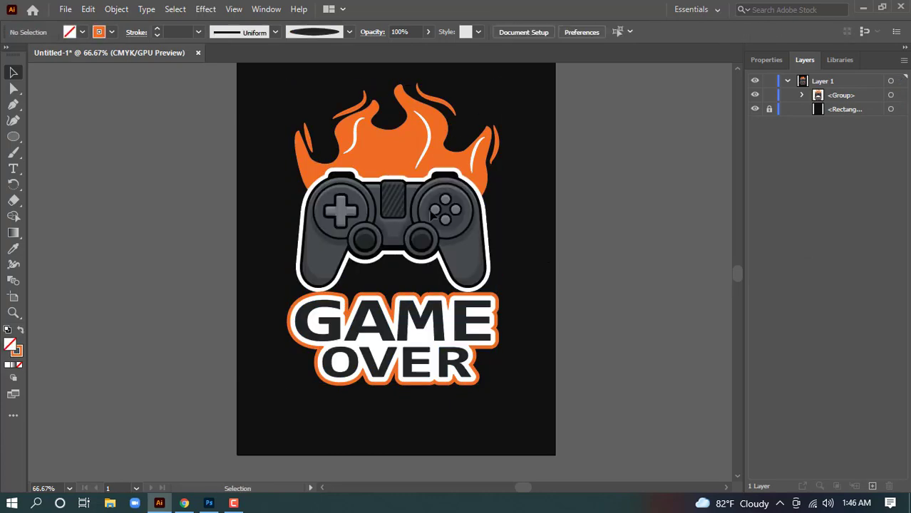
Apply the lettering outline's white fill and 6 pt orange stroke to the controller's D-pad cross with the Eyedropper
{"action": "left_click", "coordinate": [13, 88]}
{"action": "scroll", "coordinate": [348, 218], "scroll_direction": "up", "scroll_amount": 2}
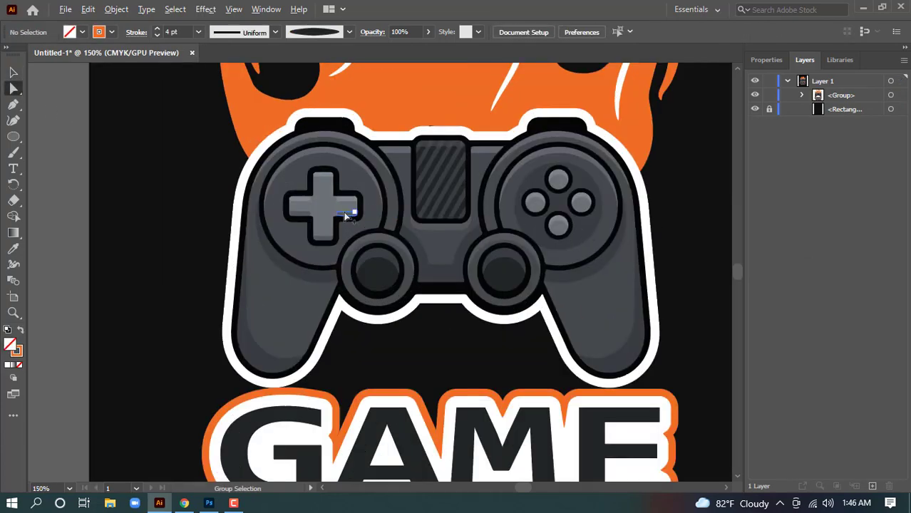
{"action": "left_click", "coordinate": [346, 215]}
{"action": "key", "text": "i"}
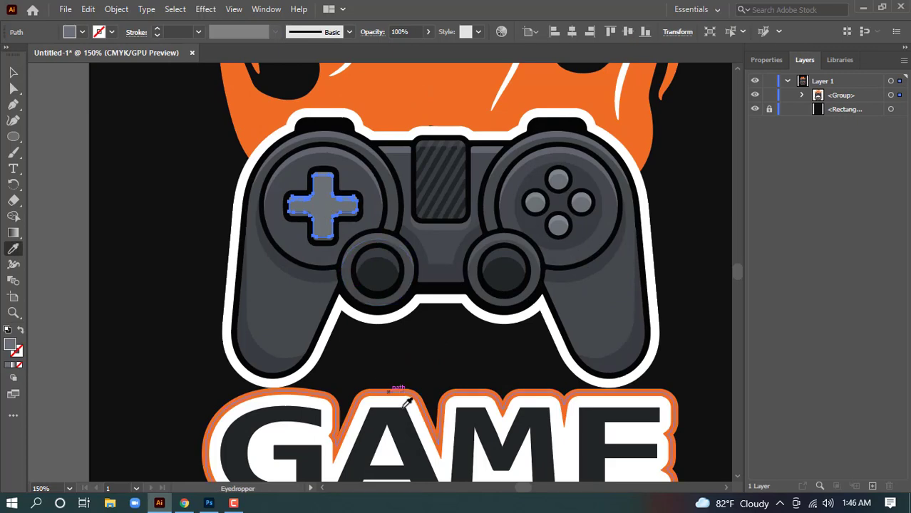
{"action": "left_click", "coordinate": [405, 402]}
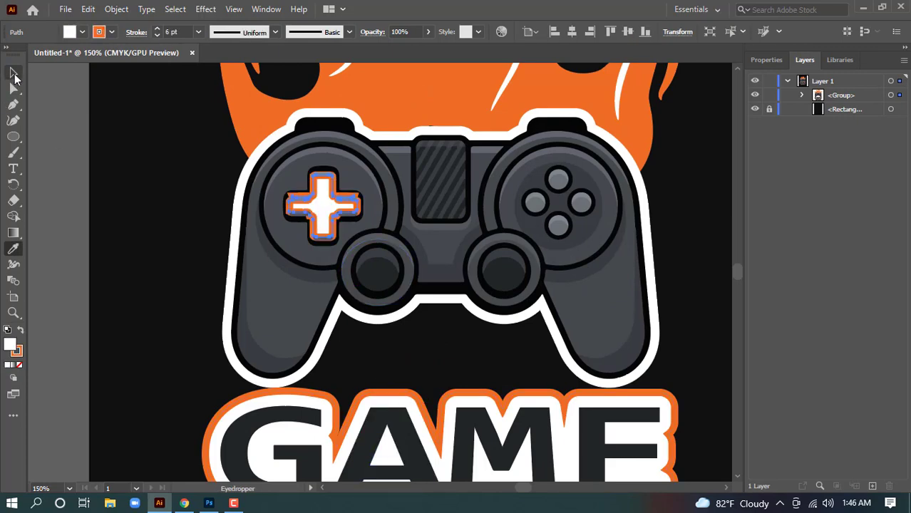
Recolour the D-pad cross plain white with no stroke by sampling the controller's white outline with the Eyedropper
{"action": "left_click", "coordinate": [337, 114]}
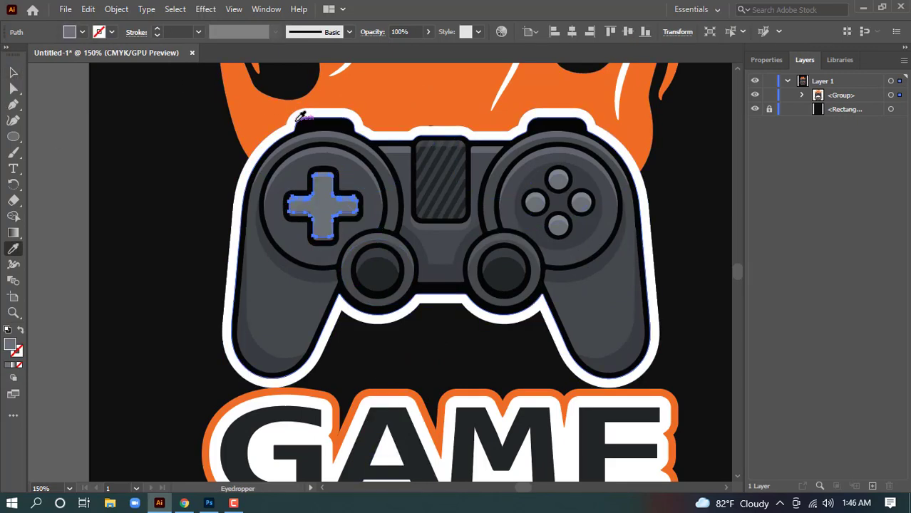
{"action": "left_click", "coordinate": [330, 111]}
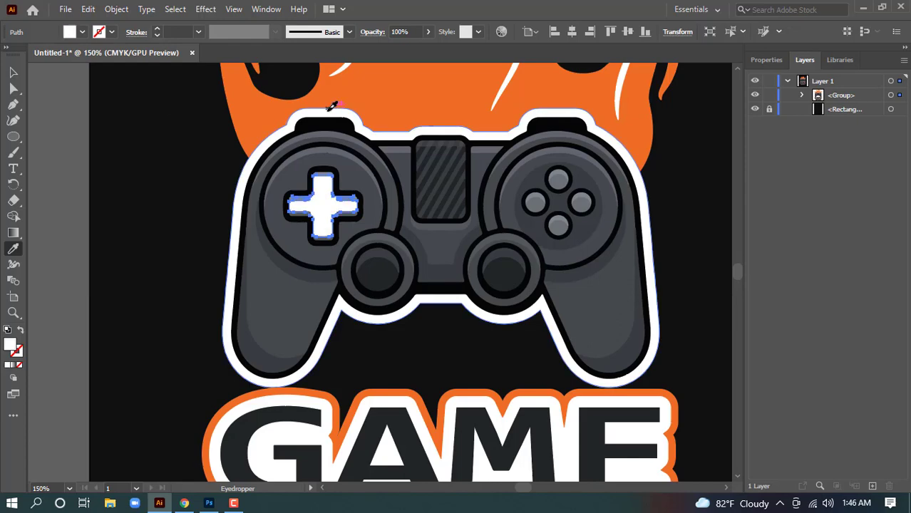
{"action": "key", "text": "v"}
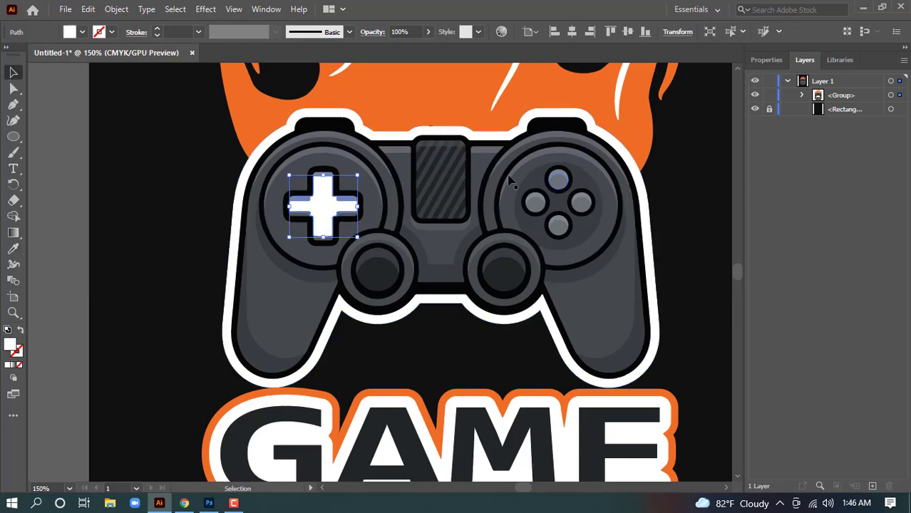
Apply the controller outline's white fill to all four round action buttons with the Eyedropper, and deselect them
{"action": "key", "text": "a"}
{"action": "left_click", "coordinate": [559, 180]}
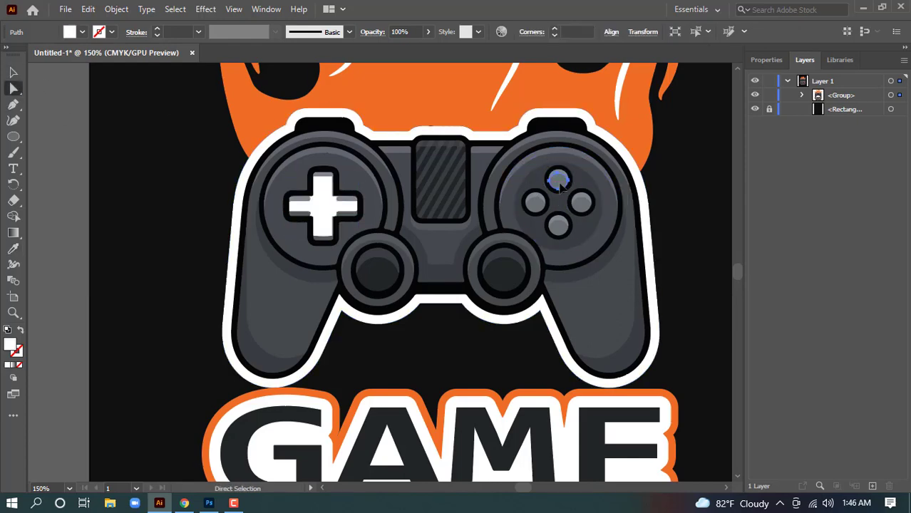
{"action": "left_click", "coordinate": [536, 206], "text": "shift"}
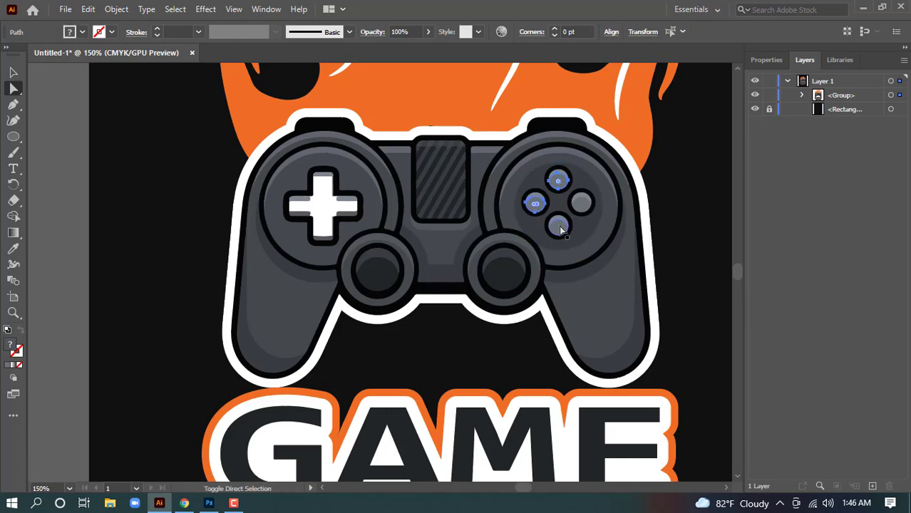
{"action": "left_click", "coordinate": [560, 227], "text": "shift"}
{"action": "left_click", "coordinate": [581, 205], "text": "shift"}
{"action": "key", "text": "i"}
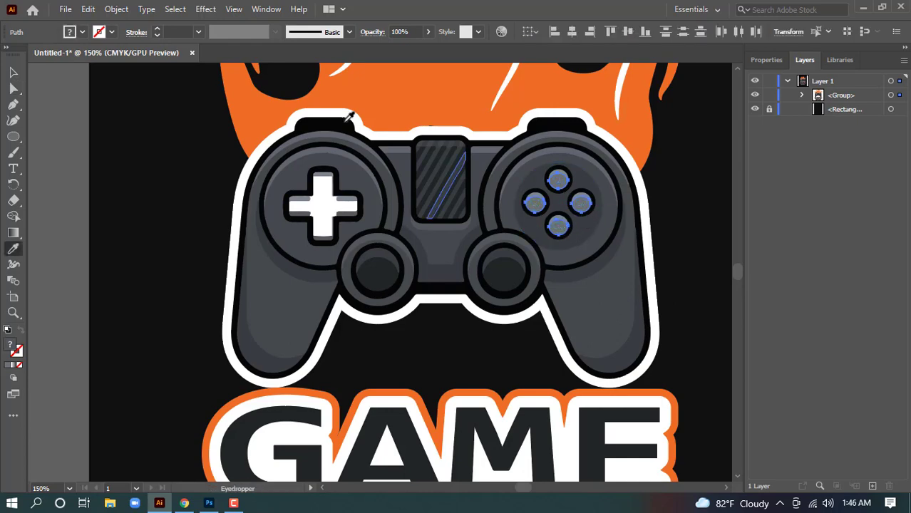
{"action": "left_click", "coordinate": [336, 109]}
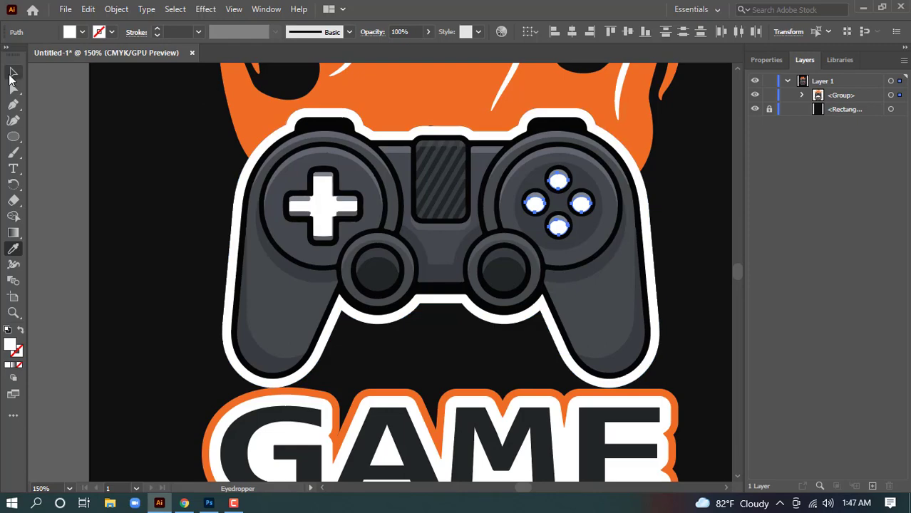
{"action": "left_click", "coordinate": [13, 73]}
{"action": "left_click", "coordinate": [67, 159]}
Copy the grouped flames, controller and GAME OVER lettering, and switch to the T-shirt mockup in Photoshop
{"action": "scroll", "coordinate": [90, 219], "scroll_direction": "down", "scroll_amount": 3}
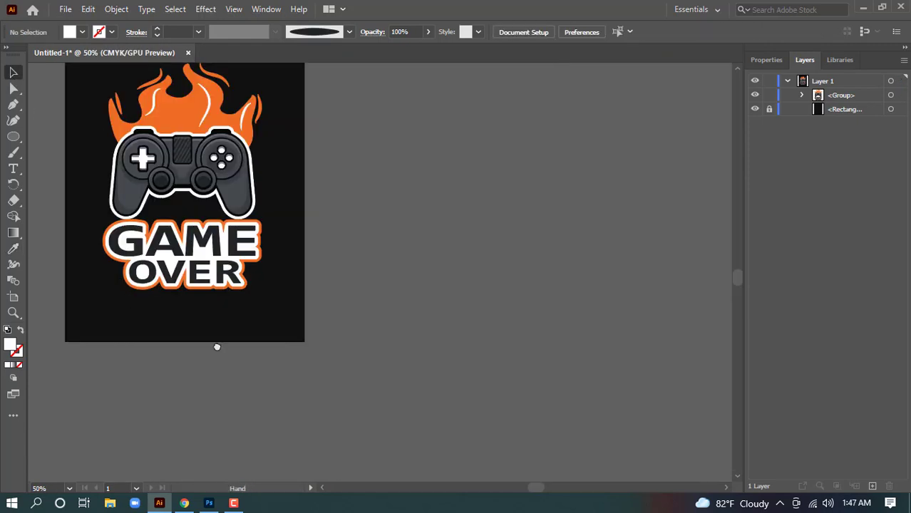
{"action": "left_click_drag", "start_coordinate": [217, 347], "coordinate": [389, 398]}
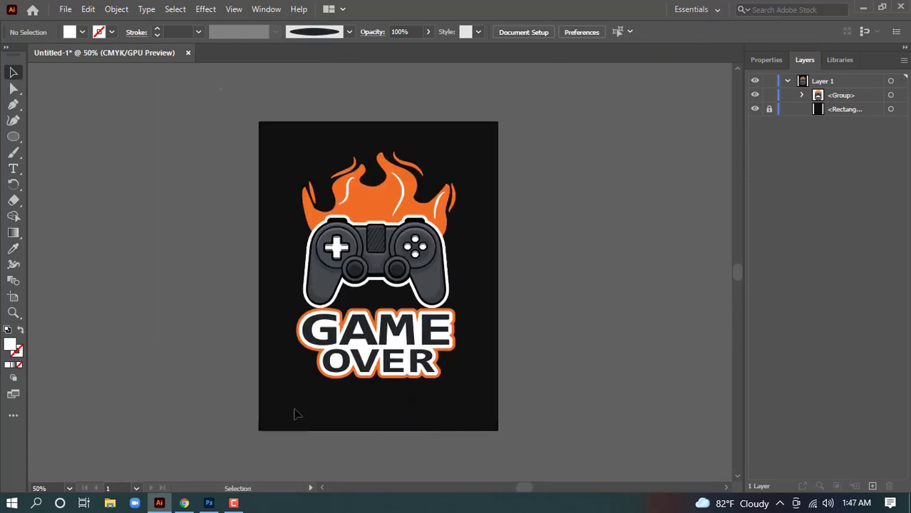
{"action": "left_click_drag", "start_coordinate": [281, 402], "coordinate": [478, 152]}
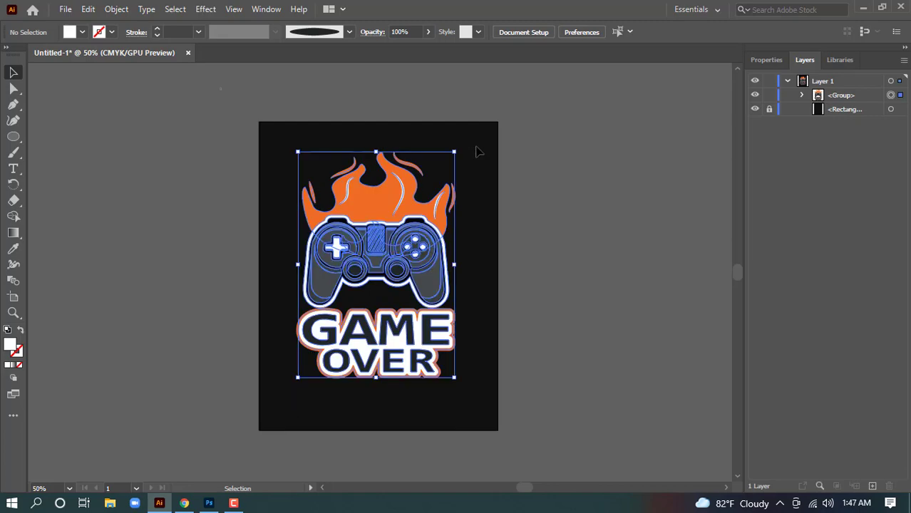
{"action": "left_click", "coordinate": [412, 303]}
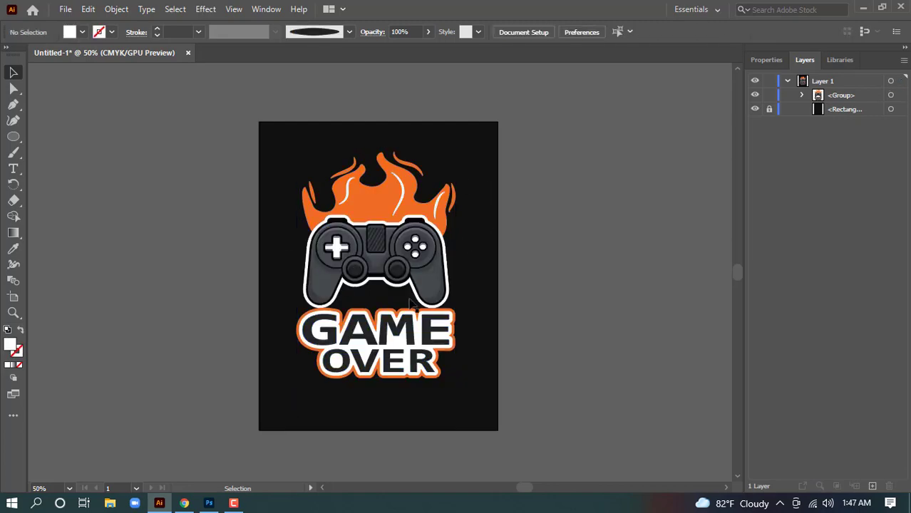
{"action": "left_click", "coordinate": [209, 504]}
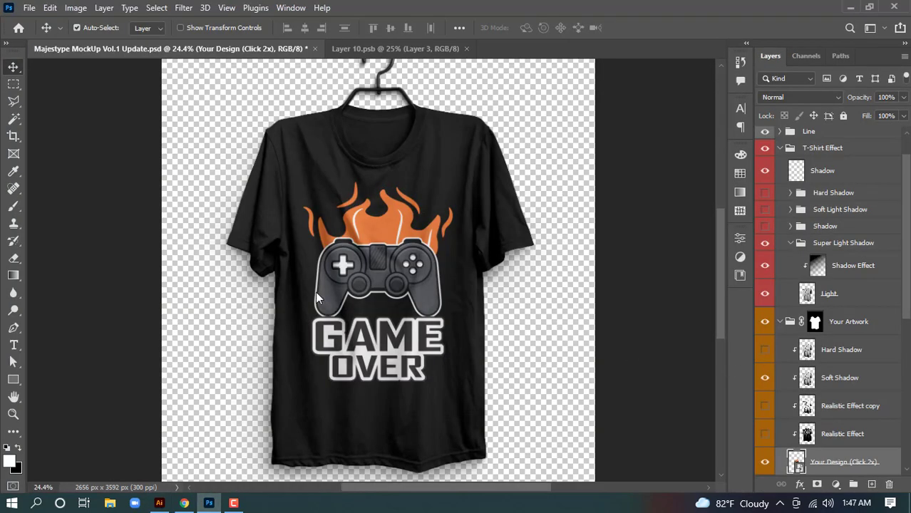
Open the Your Design smart object's contents and delete the old Game Over artwork layer
{"action": "double_click", "coordinate": [796, 462]}
{"action": "left_click", "coordinate": [381, 257]}
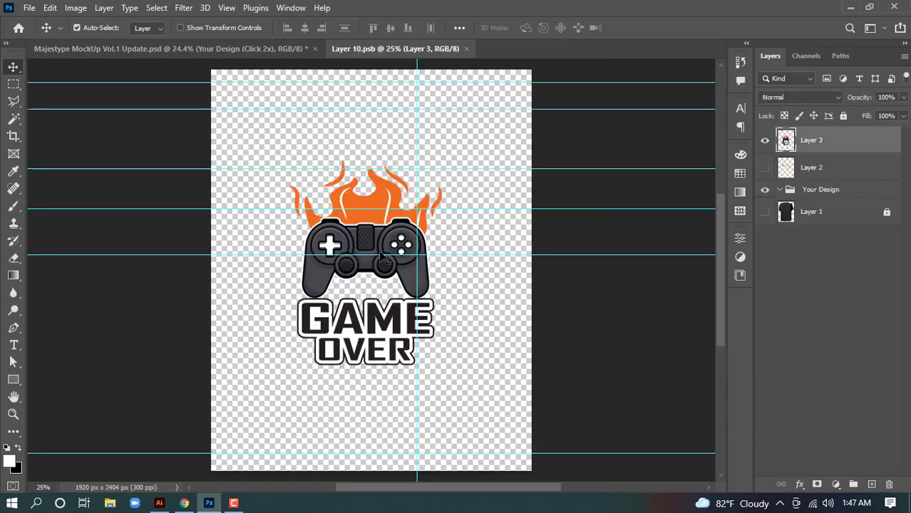
{"action": "key", "text": "Delete"}
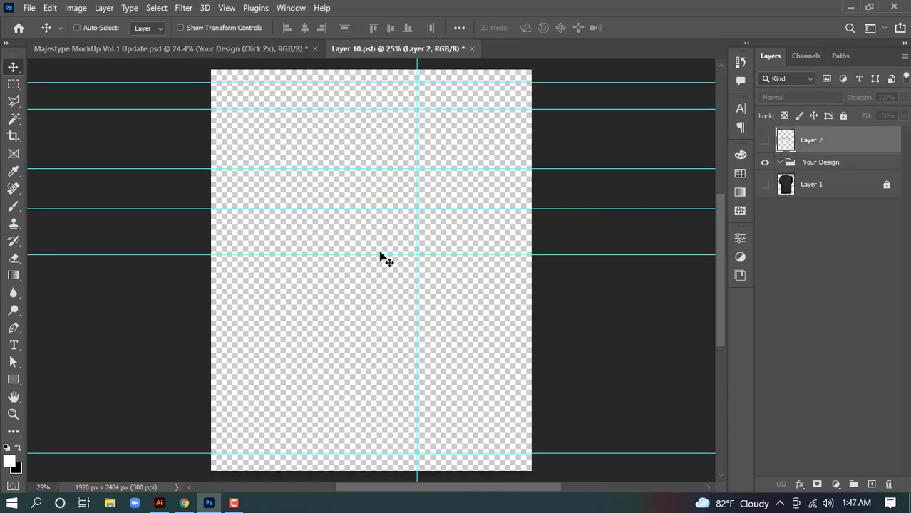
Paste the new design as a vector smart object scaled to about 50%, with the black T-shirt reference layer shown
{"action": "key", "text": "ctrl+v"}
{"action": "left_click_drag", "start_coordinate": [511, 66], "coordinate": [407, 230]}
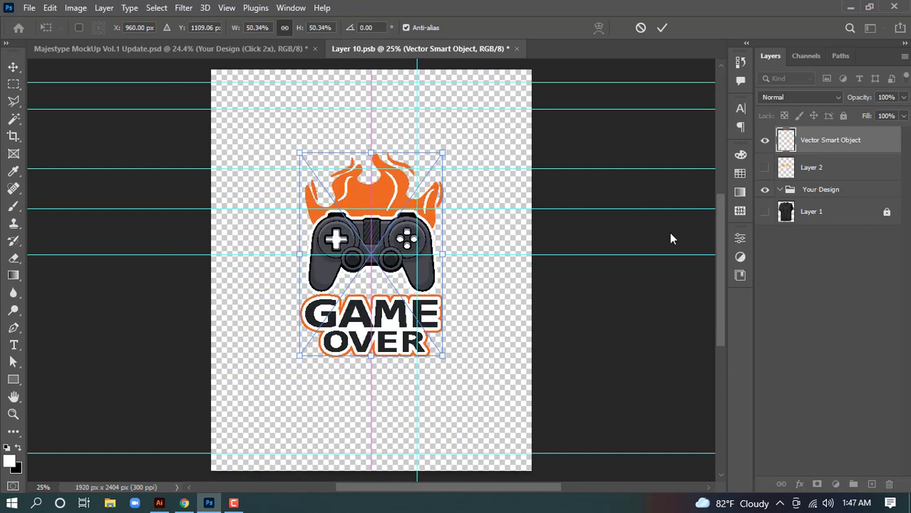
{"action": "left_click", "coordinate": [765, 212]}
{"action": "key", "text": "Return"}
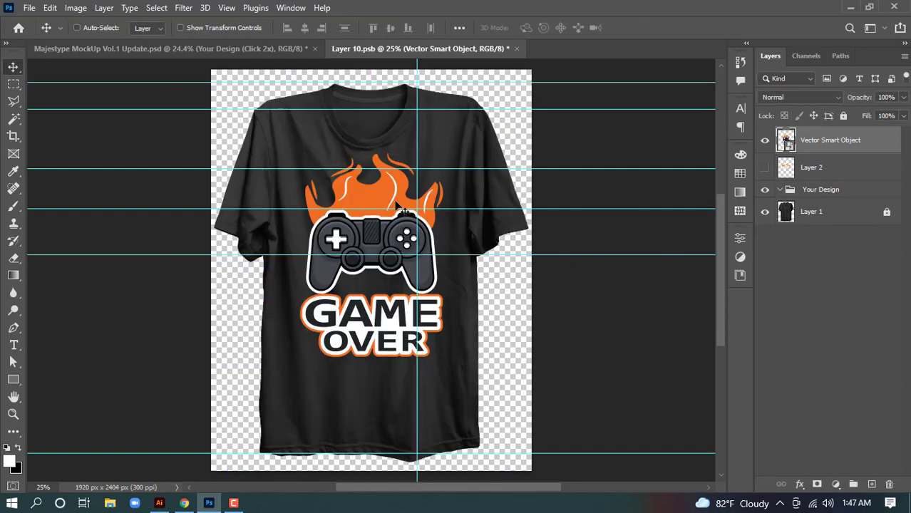
Shrink the pasted design slightly and position it centrally on the T-shirt's chest
{"action": "key", "text": "ctrl+t"}
{"action": "left_click_drag", "start_coordinate": [442, 152], "coordinate": [428, 173]}
{"action": "left_click_drag", "start_coordinate": [401, 210], "coordinate": [407, 212]}
{"action": "left_click", "coordinate": [662, 30]}
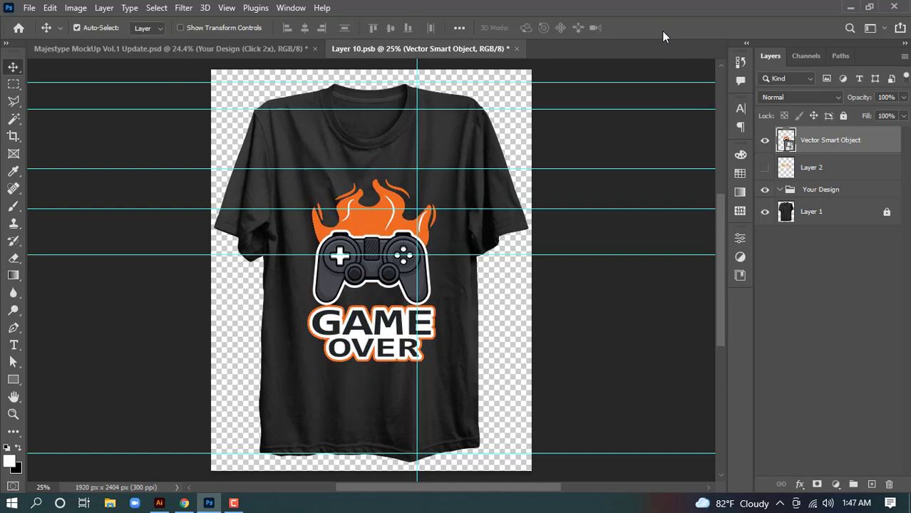
Hide the T-shirt reference layer, save the smart object's contents and return to the Majestype MockUp document
{"action": "left_click", "coordinate": [765, 212]}
{"action": "key", "text": "ctrl+s"}
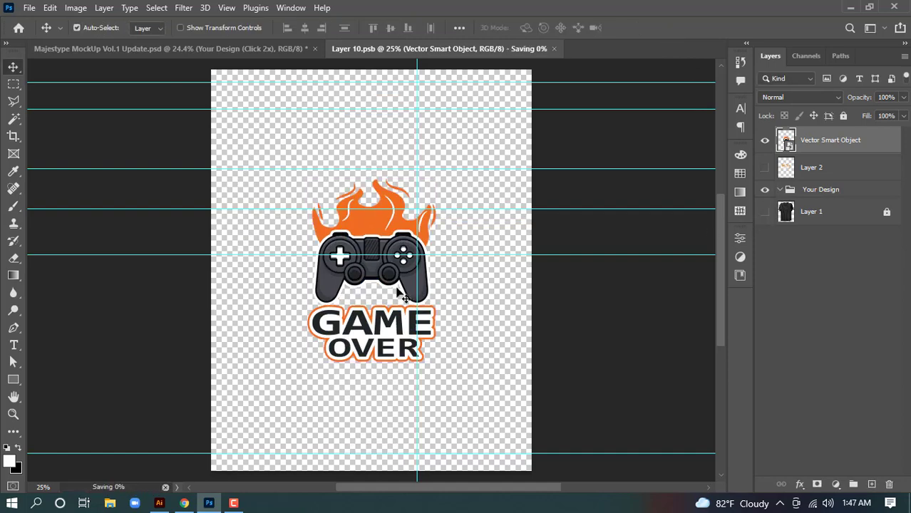
{"action": "left_click", "coordinate": [189, 49]}
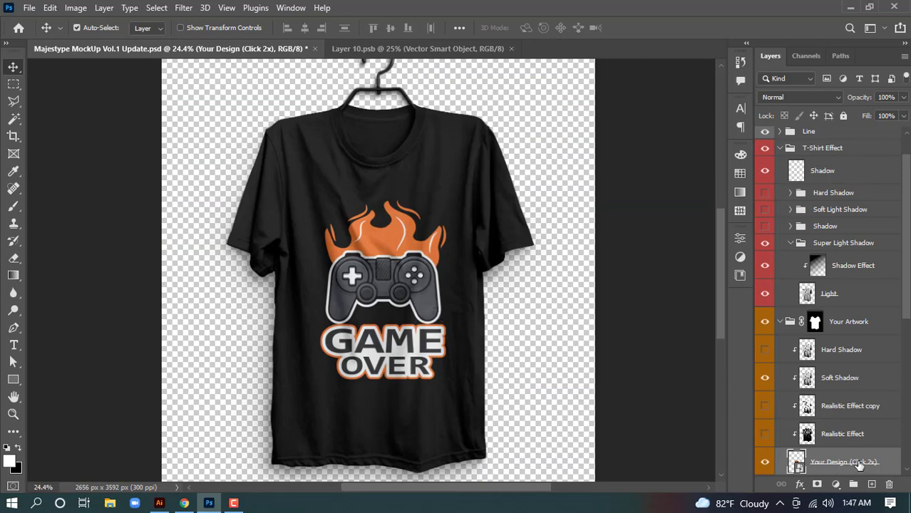
Look through the mockup's layer stack, from the T-Shirt Effect group down to the Background groups and back up
{"action": "scroll", "coordinate": [813, 463], "scroll_direction": "down", "scroll_amount": 1}
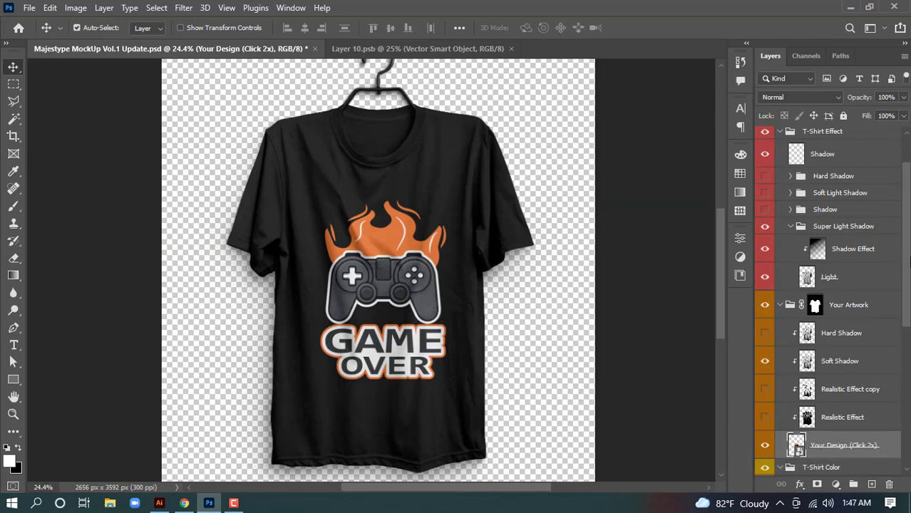
{"action": "left_click_drag", "start_coordinate": [908, 283], "coordinate": [909, 319]}
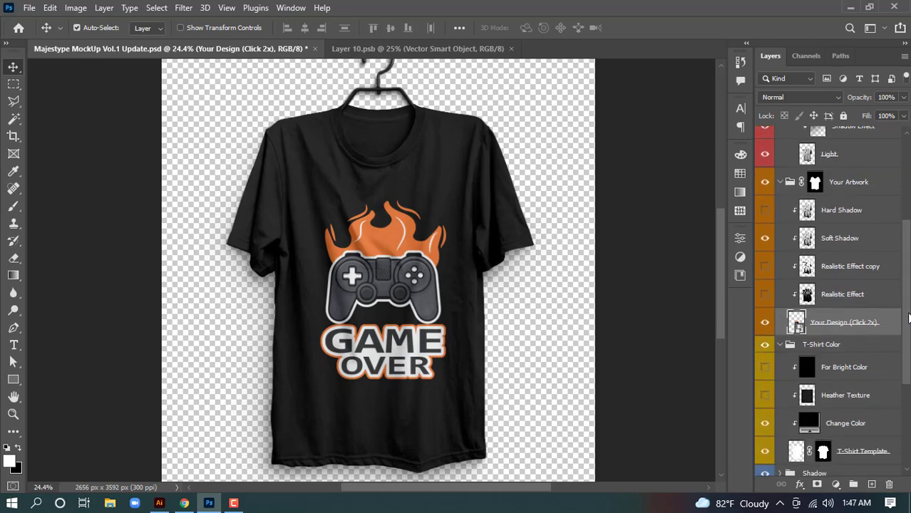
{"action": "scroll", "coordinate": [810, 399], "scroll_direction": "down", "scroll_amount": 2}
{"action": "scroll", "coordinate": [845, 395], "scroll_direction": "up", "scroll_amount": 1}
{"action": "scroll", "coordinate": [845, 400], "scroll_direction": "down", "scroll_amount": 1}
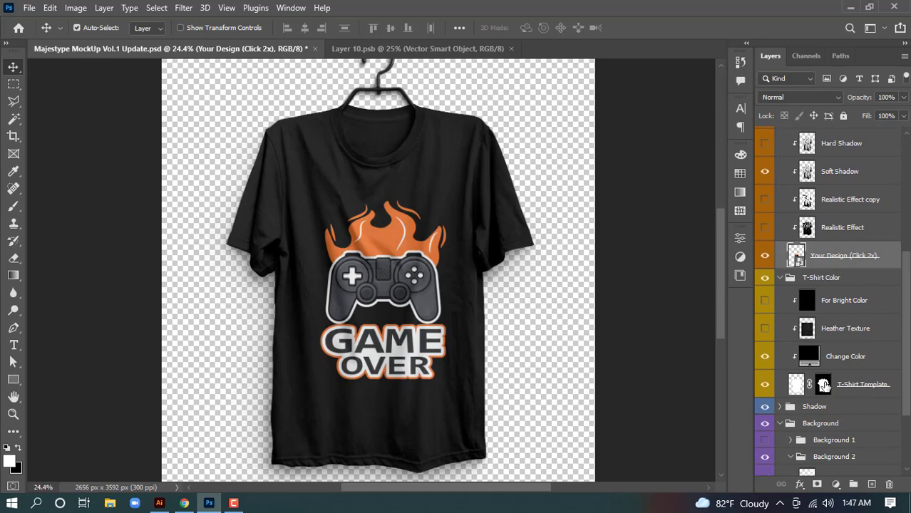
{"action": "scroll", "coordinate": [813, 321], "scroll_direction": "up", "scroll_amount": 4}
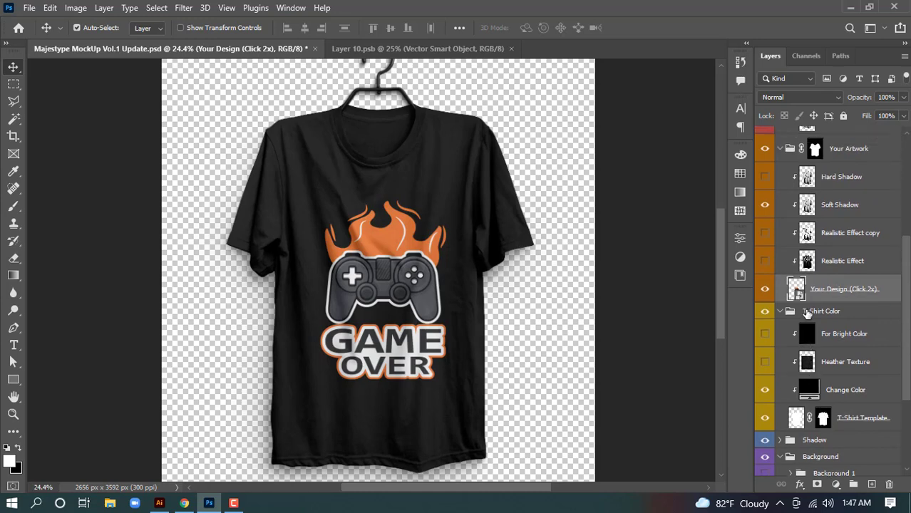
{"action": "scroll", "coordinate": [816, 318], "scroll_direction": "up", "scroll_amount": 2}
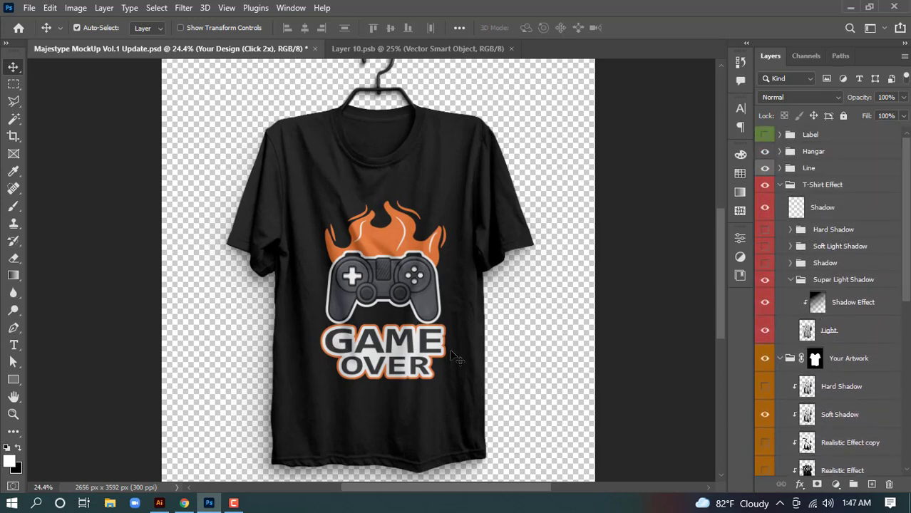